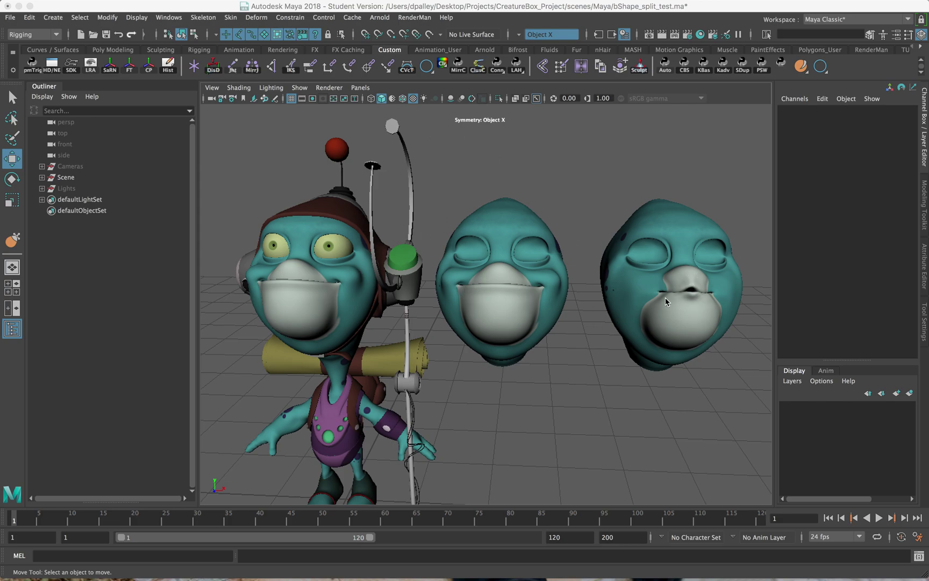
Inspect the pursed-mouth Oo_Both target head alongside the character and the smiling head
{"action": "left_click_drag", "start_coordinate": [645, 315], "coordinate": [689, 298], "text": "alt"}
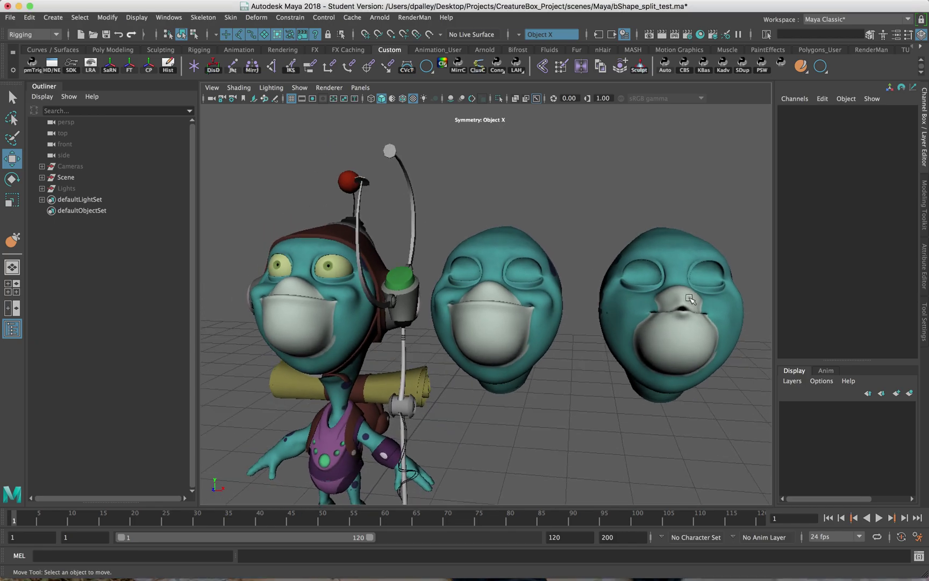
{"action": "left_click", "coordinate": [691, 299]}
{"action": "middle_click_drag", "start_coordinate": [691, 299], "coordinate": [501, 277], "text": "alt"}
{"action": "scroll", "coordinate": [533, 306], "scroll_direction": "up", "scroll_amount": 5}
{"action": "left_click_drag", "start_coordinate": [559, 289], "coordinate": [649, 289], "text": "alt"}
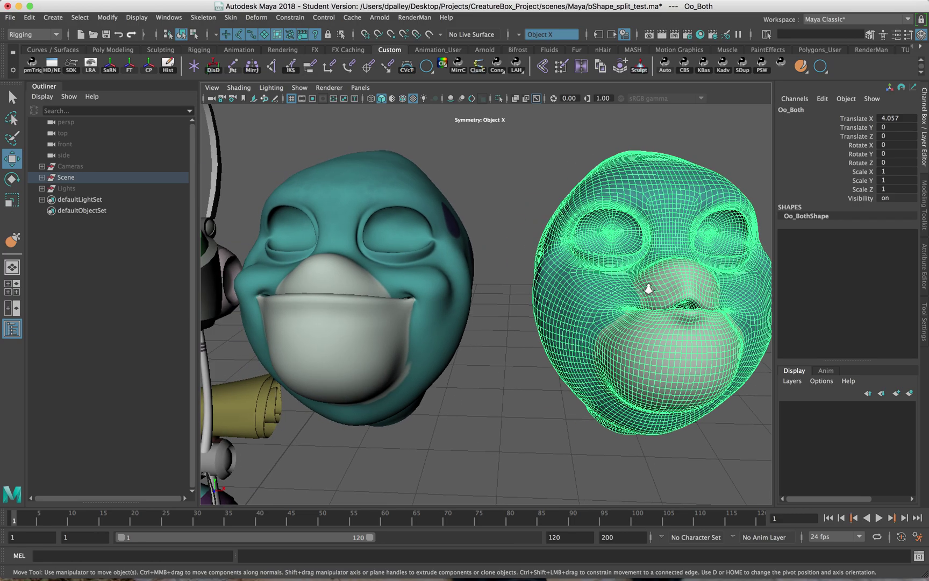
{"action": "right_click_drag", "start_coordinate": [649, 288], "coordinate": [449, 286], "text": "alt"}
{"action": "middle_click_drag", "start_coordinate": [450, 286], "coordinate": [567, 298], "text": "alt"}
{"action": "left_click", "coordinate": [571, 416]}
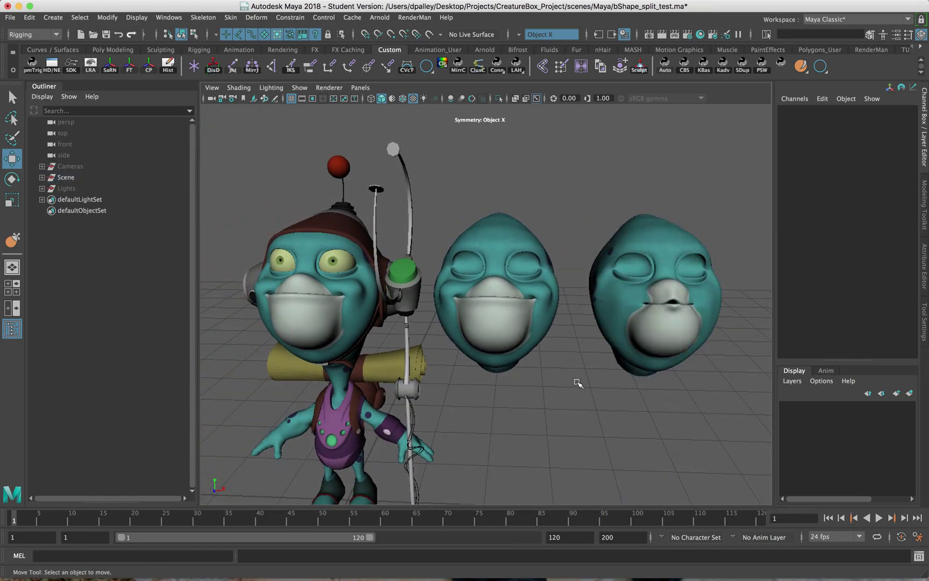
{"action": "left_click_drag", "start_coordinate": [585, 382], "coordinate": [579, 381], "text": "alt"}
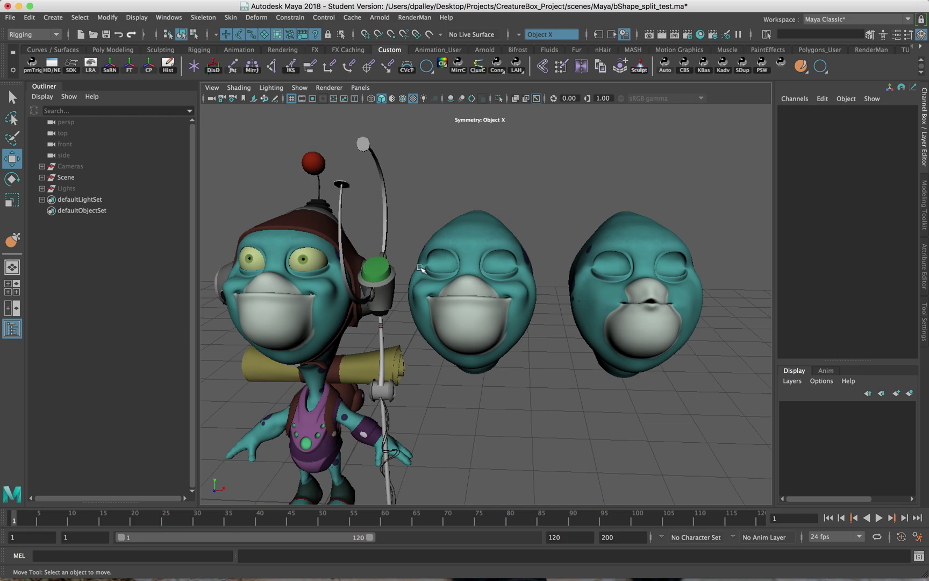
Examine the character's body mesh and the neighbouring smiling base head from several angles
{"action": "left_click", "coordinate": [296, 299]}
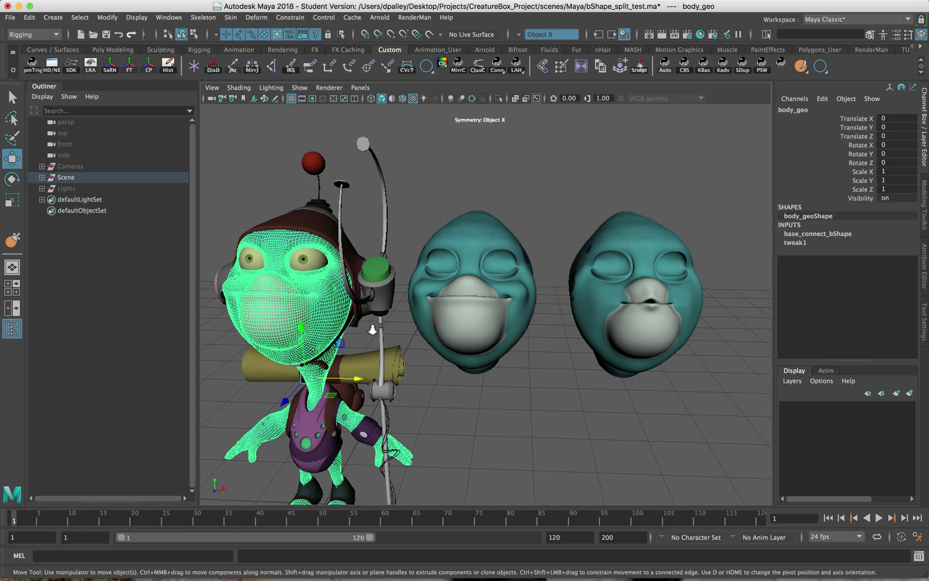
{"action": "right_click_drag", "start_coordinate": [370, 326], "coordinate": [443, 326], "text": "alt"}
{"action": "middle_click_drag", "start_coordinate": [442, 326], "coordinate": [476, 323], "text": "alt"}
{"action": "left_click", "coordinate": [520, 291]}
{"action": "right_click_drag", "start_coordinate": [550, 292], "coordinate": [530, 293], "text": "alt"}
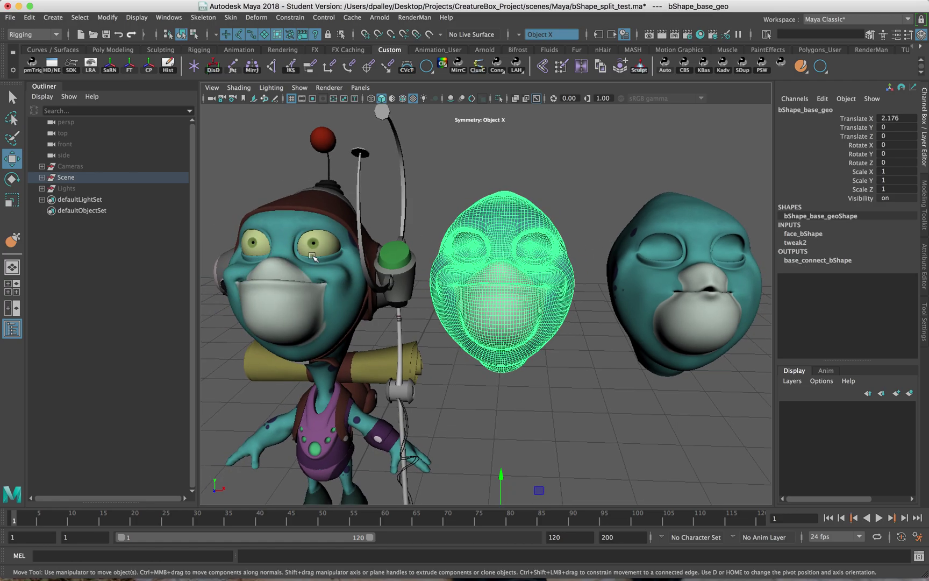
{"action": "right_click_drag", "start_coordinate": [329, 352], "coordinate": [382, 357], "text": "alt"}
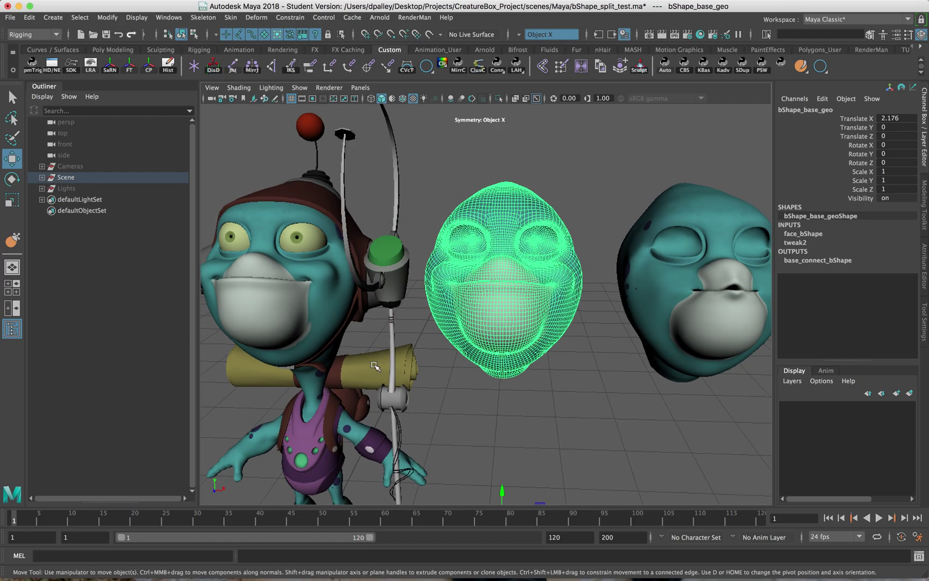
{"action": "middle_click_drag", "start_coordinate": [376, 365], "coordinate": [404, 350], "text": "alt"}
{"action": "left_click_drag", "start_coordinate": [404, 351], "coordinate": [361, 343], "text": "alt"}
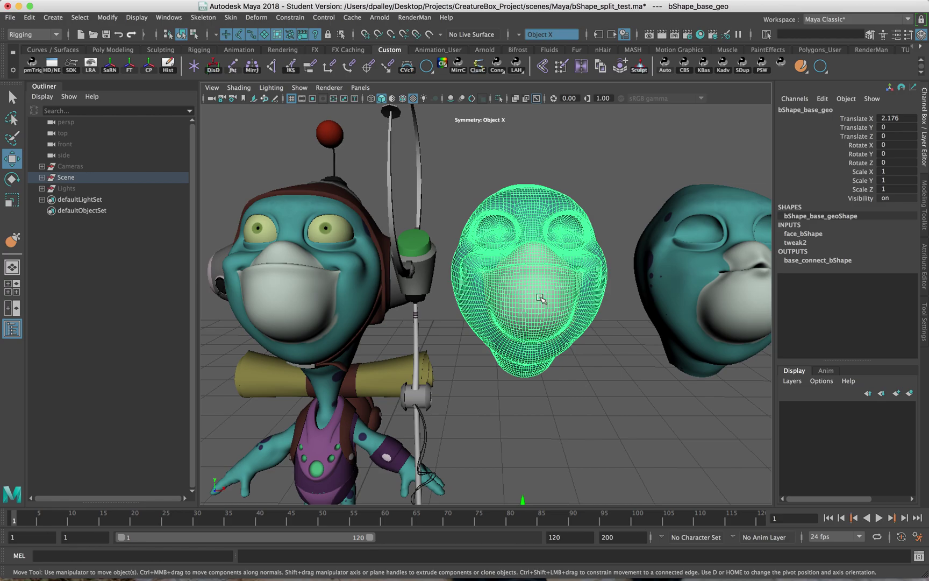
{"action": "left_click_drag", "start_coordinate": [540, 298], "coordinate": [535, 306], "text": "alt"}
{"action": "middle_click_drag", "start_coordinate": [536, 306], "coordinate": [525, 300], "text": "alt"}
{"action": "left_click_drag", "start_coordinate": [525, 300], "coordinate": [518, 295], "text": "alt"}
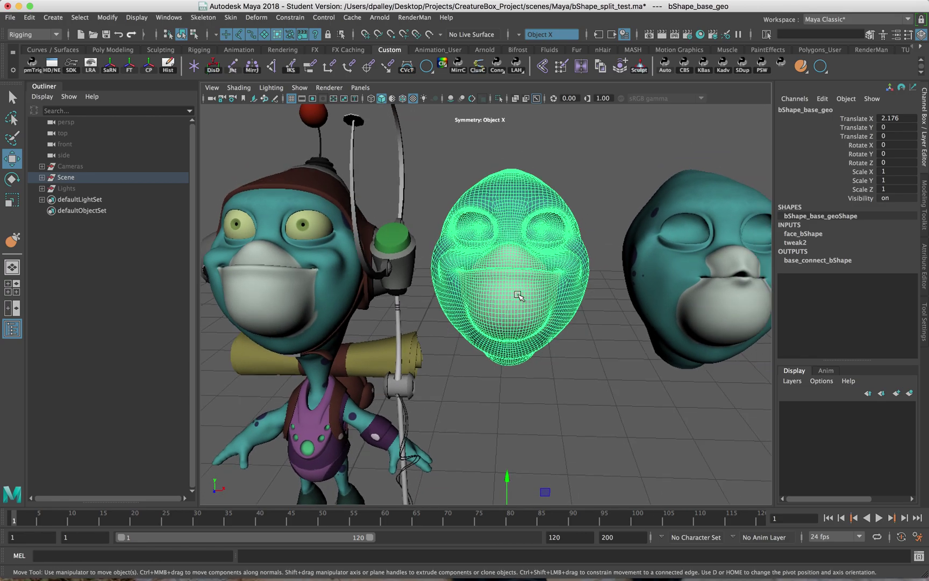
Inspect the base_connect_bShape input on the character's body mesh and the face_bShape input on the smiling base head
{"action": "left_click", "coordinate": [324, 260]}
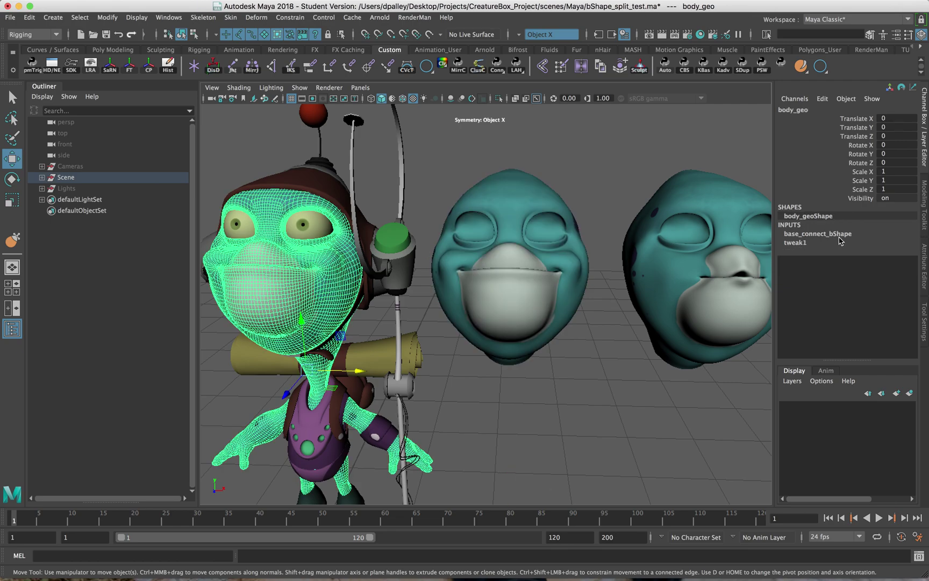
{"action": "left_click", "coordinate": [817, 233]}
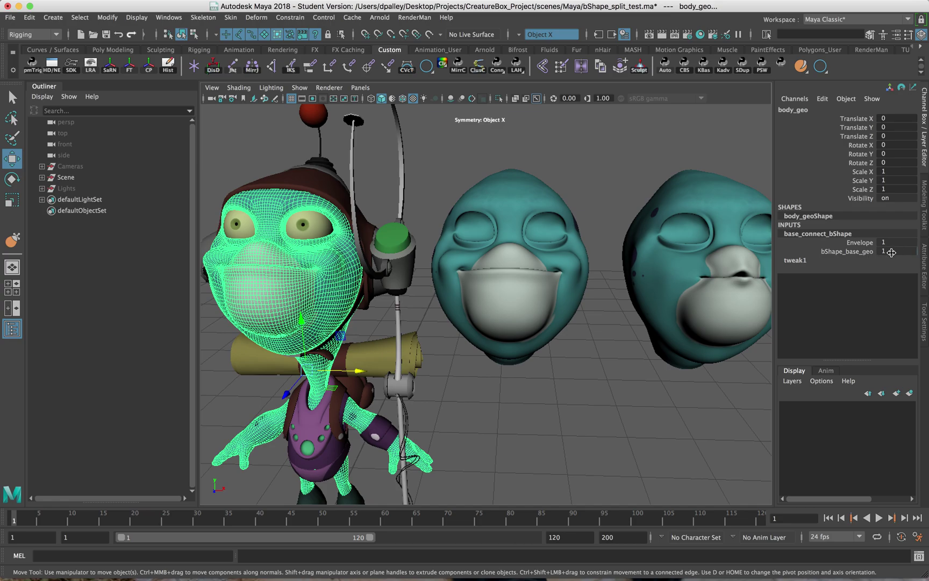
{"action": "left_click", "coordinate": [508, 233]}
{"action": "middle_click_drag", "start_coordinate": [559, 233], "coordinate": [452, 242], "text": "alt"}
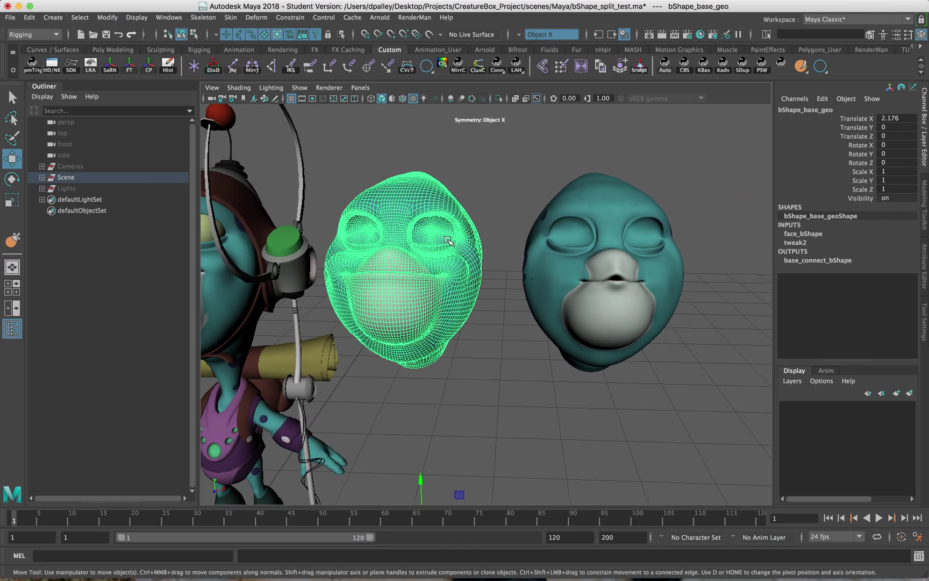
{"action": "right_click_drag", "start_coordinate": [452, 243], "coordinate": [504, 247], "text": "alt"}
{"action": "left_click_drag", "start_coordinate": [505, 247], "coordinate": [511, 259], "text": "alt"}
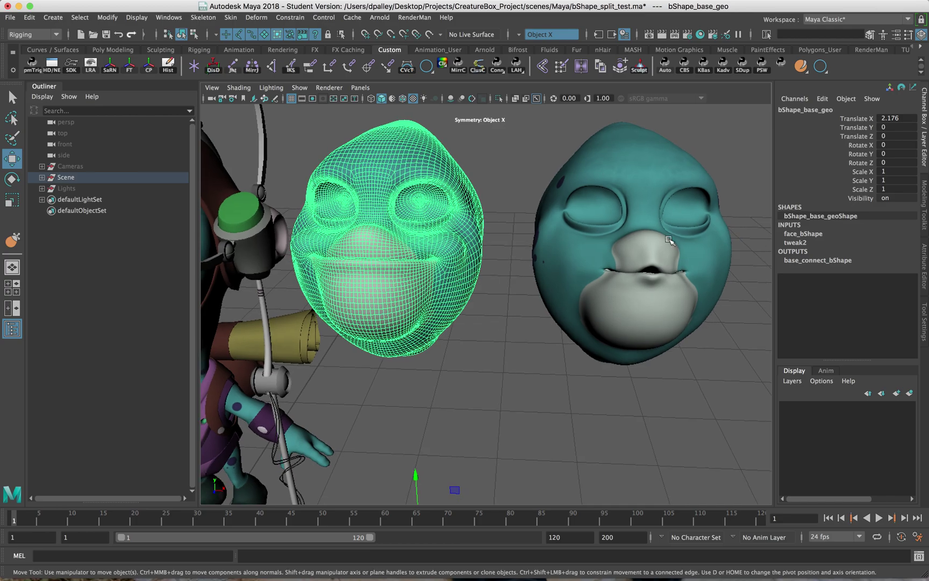
{"action": "left_click", "coordinate": [818, 235]}
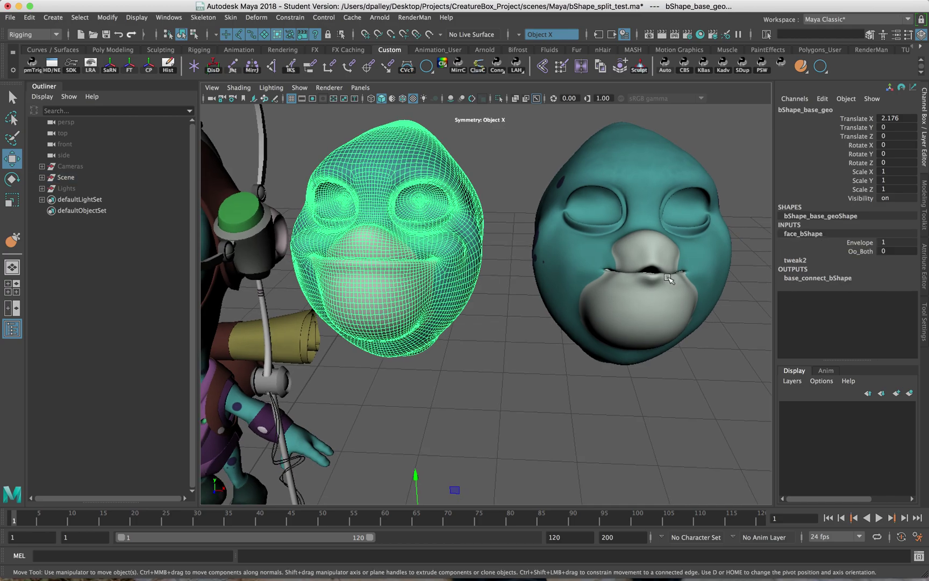
Examine the Oo_Both target head's mouth and face closely from several angles, both selected and unselected
{"action": "left_click_drag", "start_coordinate": [669, 277], "coordinate": [697, 278], "text": "alt"}
{"action": "middle_click_drag", "start_coordinate": [729, 281], "coordinate": [581, 278], "text": "alt"}
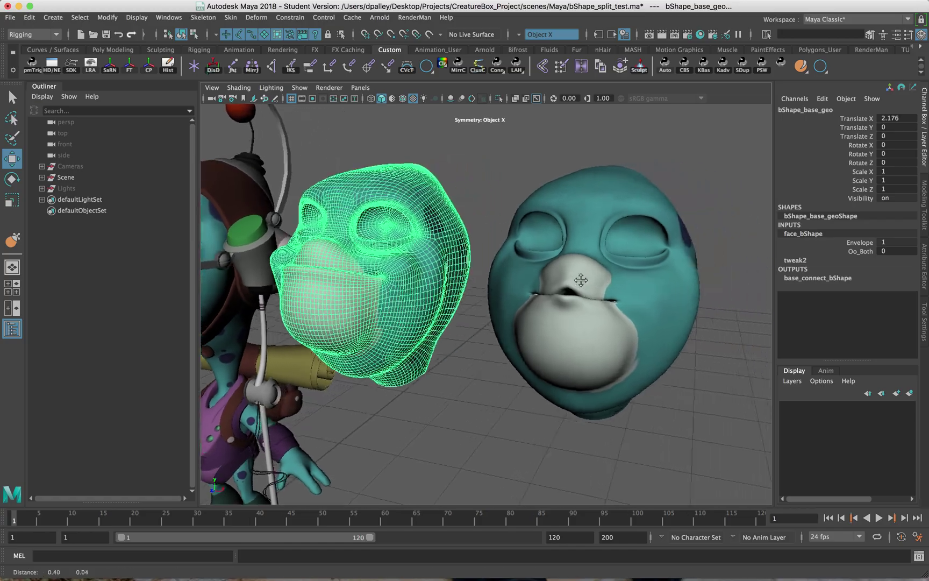
{"action": "mouse_move", "coordinate": [581, 279]}
{"action": "left_mouse_down", "text": "alt"}
{"action": "mouse_move", "coordinate": [570, 287]}
{"action": "mouse_move", "coordinate": [587, 291]}
{"action": "left_mouse_up", "text": "alt"}
{"action": "right_click_drag", "start_coordinate": [588, 290], "coordinate": [644, 296], "text": "alt"}
{"action": "left_click_drag", "start_coordinate": [645, 296], "coordinate": [679, 286], "text": "alt"}
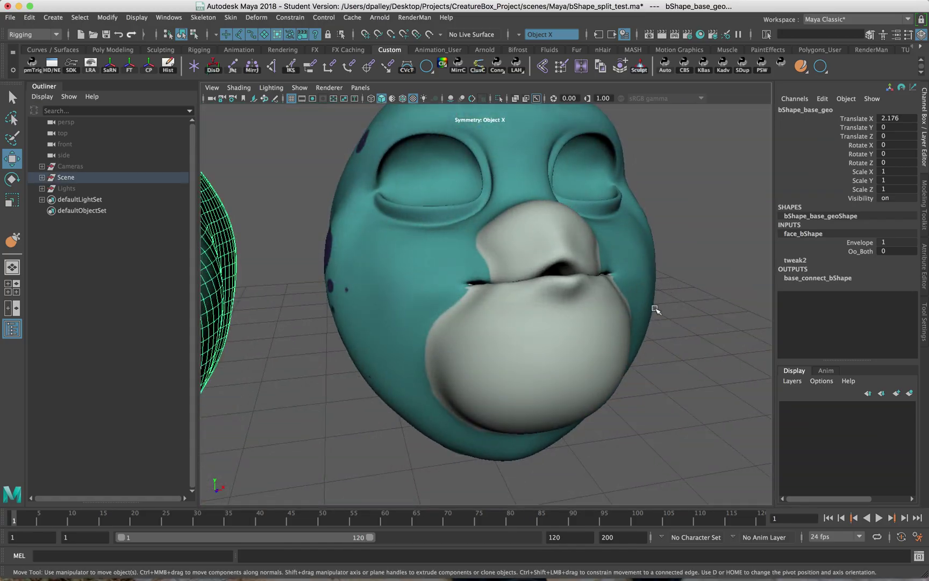
{"action": "left_click", "coordinate": [640, 309]}
{"action": "right_click_drag", "start_coordinate": [613, 307], "coordinate": [521, 305], "text": "alt"}
{"action": "middle_click_drag", "start_coordinate": [535, 304], "coordinate": [582, 302], "text": "alt"}
{"action": "left_click_drag", "start_coordinate": [578, 300], "coordinate": [564, 297], "text": "alt"}
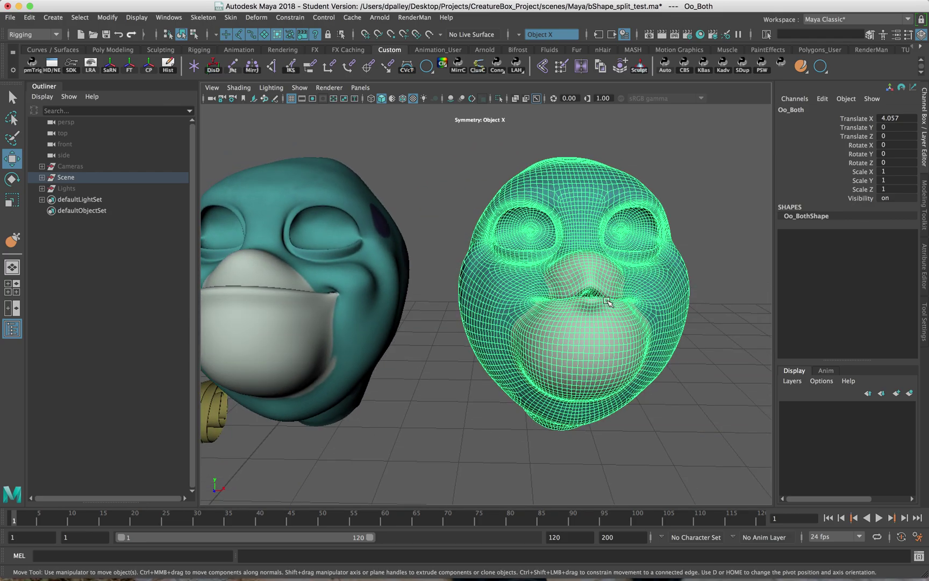
{"action": "left_click_drag", "start_coordinate": [593, 302], "coordinate": [587, 308], "text": "alt"}
{"action": "middle_click_drag", "start_coordinate": [595, 302], "coordinate": [559, 295], "text": "alt"}
{"action": "left_click_drag", "start_coordinate": [559, 291], "coordinate": [562, 280], "text": "alt"}
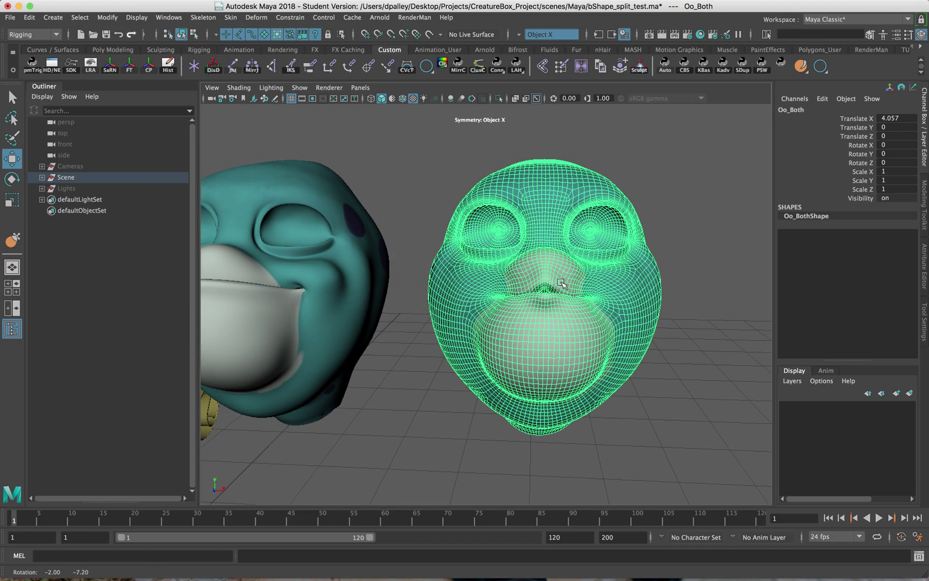
{"action": "left_click", "coordinate": [693, 293]}
{"action": "middle_click_drag", "start_coordinate": [688, 292], "coordinate": [632, 298], "text": "alt"}
{"action": "right_click_drag", "start_coordinate": [632, 299], "coordinate": [663, 302], "text": "alt"}
{"action": "left_click_drag", "start_coordinate": [663, 302], "coordinate": [727, 305], "text": "alt"}
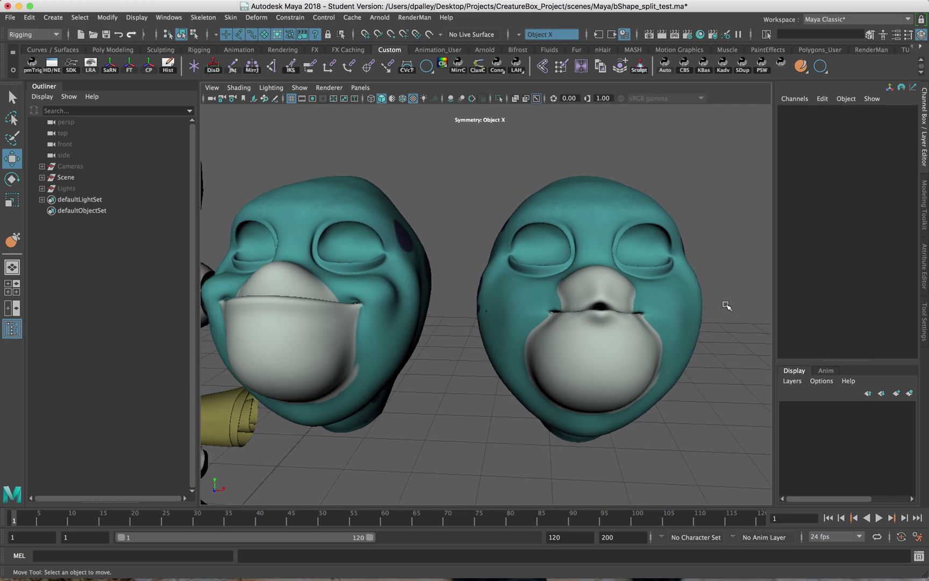
{"action": "left_click_drag", "start_coordinate": [608, 280], "coordinate": [560, 290], "text": "alt"}
{"action": "left_click", "coordinate": [608, 298]}
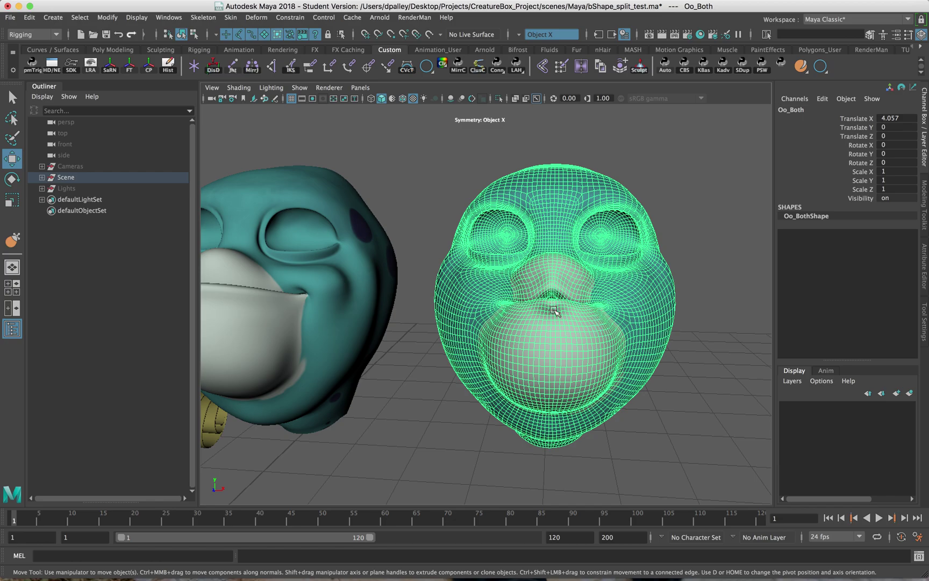
{"action": "left_click_drag", "start_coordinate": [555, 309], "coordinate": [617, 333], "text": "alt"}
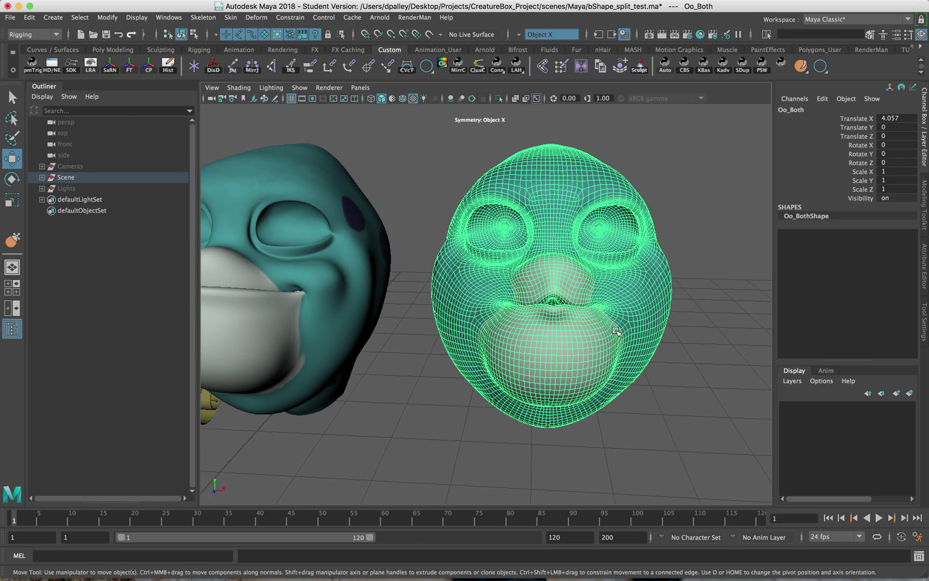
{"action": "left_click", "coordinate": [689, 397]}
{"action": "left_click_drag", "start_coordinate": [595, 394], "coordinate": [607, 331], "text": "alt"}
{"action": "left_click", "coordinate": [665, 329]}
Set the Oo_Both weight of face_bShape on the smiling base head to 1
{"action": "left_click", "coordinate": [393, 286]}
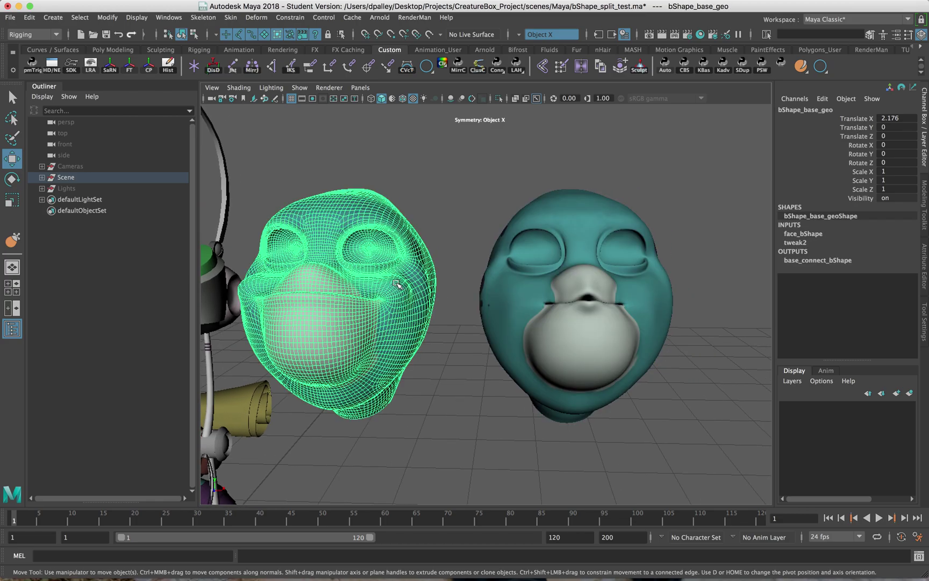
{"action": "left_click_drag", "start_coordinate": [399, 285], "coordinate": [764, 257], "text": "alt"}
{"action": "left_click", "coordinate": [803, 233]}
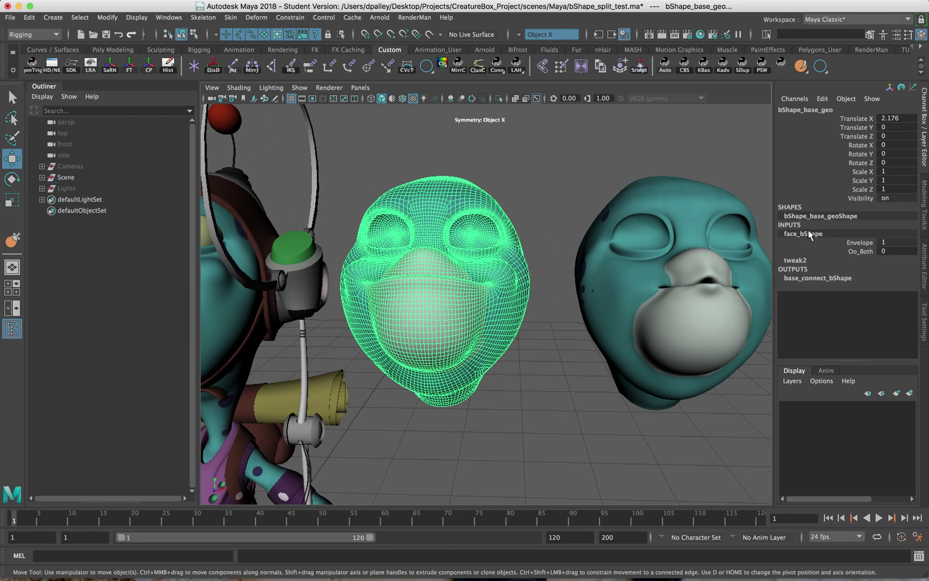
{"action": "left_click", "coordinate": [860, 251]}
{"action": "middle_click_drag", "start_coordinate": [686, 253], "coordinate": [725, 254]}
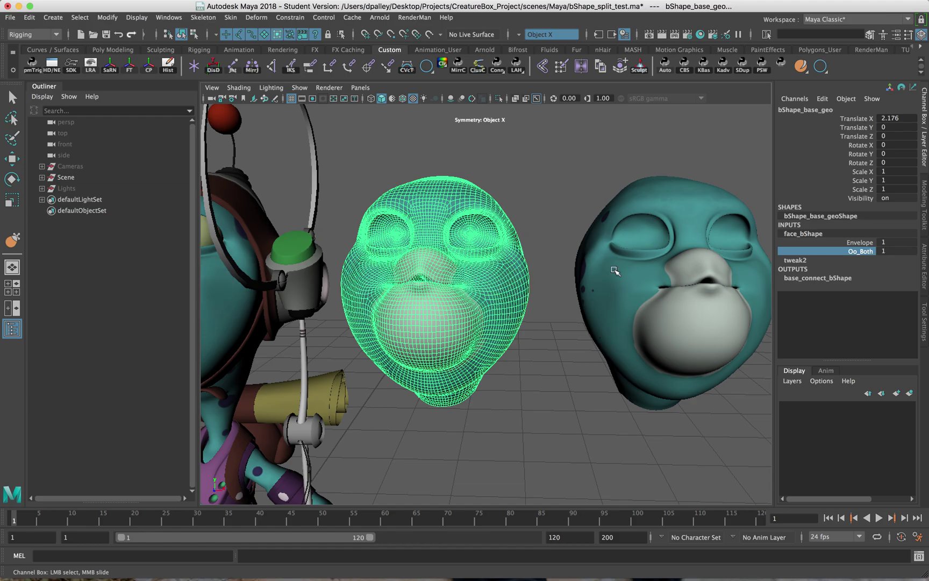
Examine the base head's Oo_Both deformation around the mouth, with and without the wireframe selection highlight
{"action": "left_click_drag", "start_coordinate": [615, 269], "coordinate": [284, 243], "text": "alt"}
{"action": "left_click_drag", "start_coordinate": [326, 268], "coordinate": [392, 282], "text": "alt"}
{"action": "mouse_move", "coordinate": [466, 280]}
{"action": "middle_mouse_down"}
{"action": "mouse_move", "coordinate": [442, 280]}
{"action": "mouse_move", "coordinate": [477, 280]}
{"action": "mouse_move", "coordinate": [439, 283]}
{"action": "mouse_move", "coordinate": [513, 283]}
{"action": "mouse_move", "coordinate": [468, 285]}
{"action": "middle_mouse_up"}
{"action": "right_click_drag", "start_coordinate": [468, 285], "coordinate": [695, 299], "text": "alt"}
{"action": "mouse_move", "coordinate": [625, 298]}
{"action": "left_mouse_down", "text": "alt"}
{"action": "mouse_move", "coordinate": [657, 298]}
{"action": "mouse_move", "coordinate": [634, 292]}
{"action": "left_mouse_up", "text": "alt"}
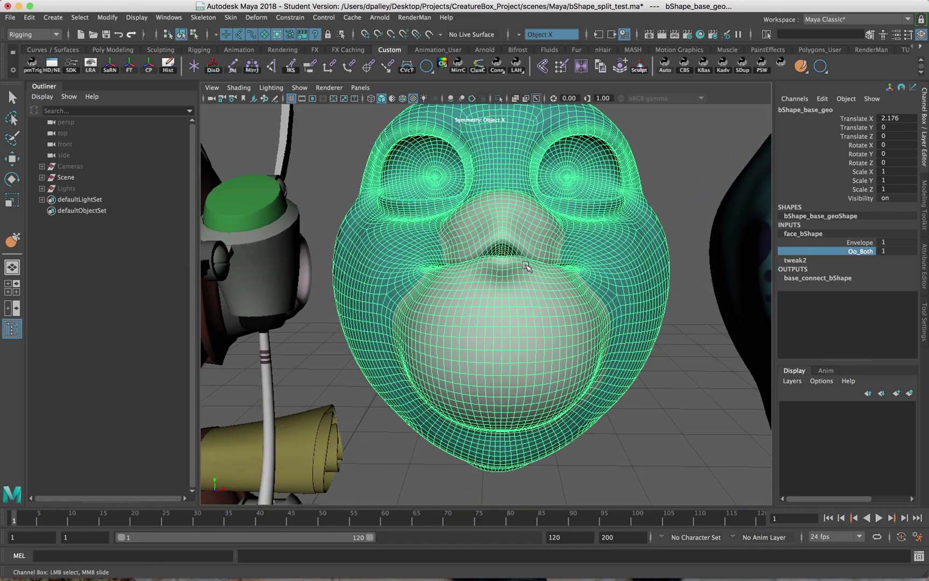
{"action": "right_click_drag", "start_coordinate": [557, 264], "coordinate": [535, 250], "text": "alt"}
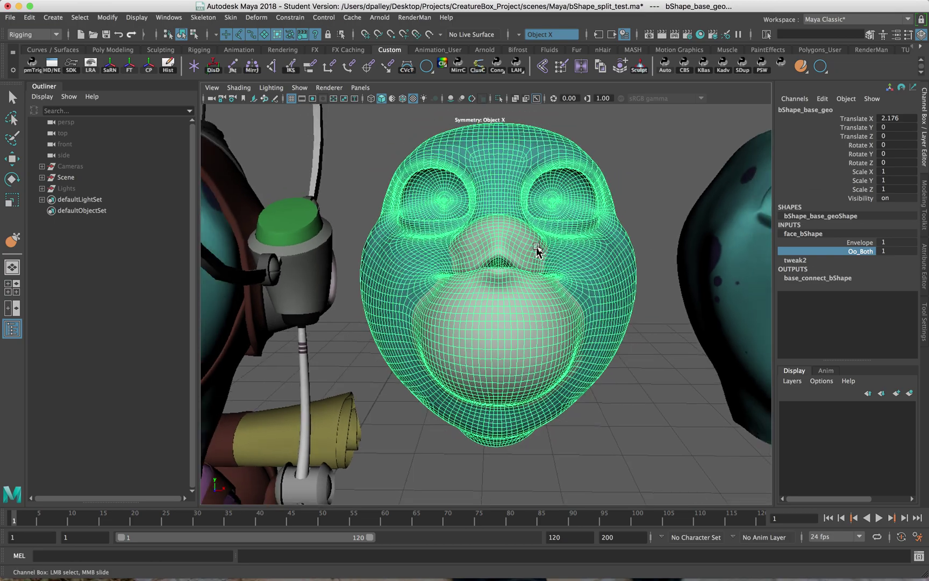
{"action": "key", "text": "w"}
{"action": "left_click_drag", "start_coordinate": [543, 259], "coordinate": [570, 266], "text": "alt"}
{"action": "right_click_drag", "start_coordinate": [570, 267], "coordinate": [549, 273], "text": "alt"}
{"action": "left_click", "coordinate": [624, 156]}
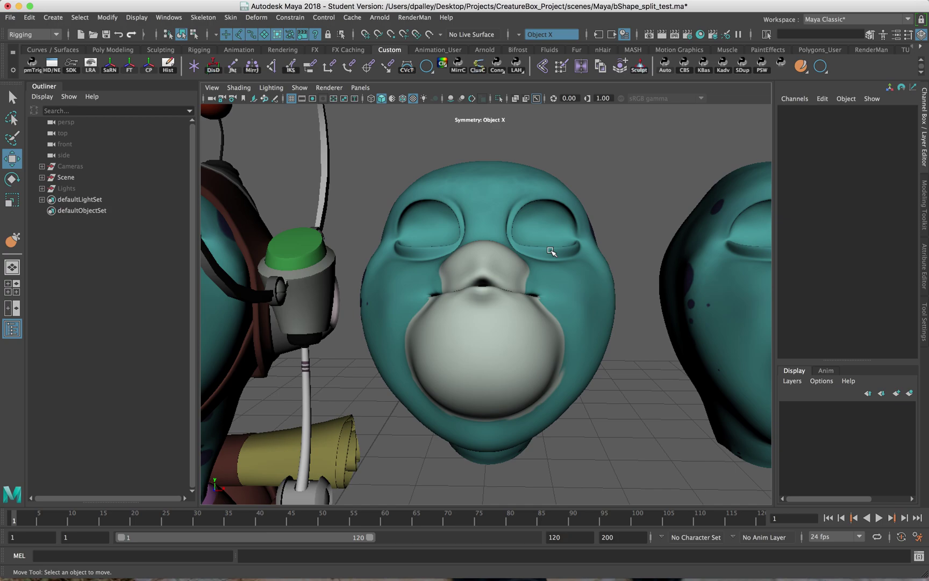
{"action": "left_click", "coordinate": [552, 289]}
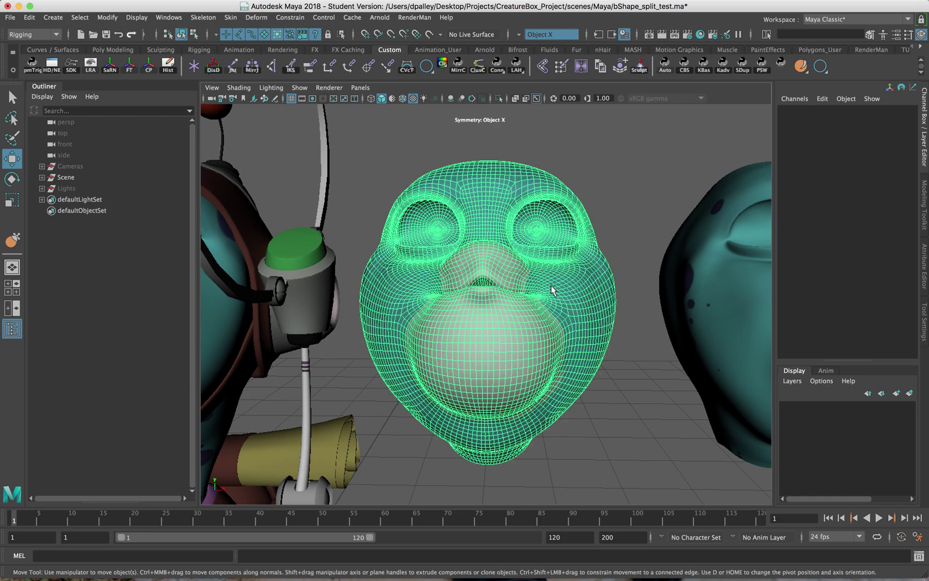
{"action": "left_click_drag", "start_coordinate": [552, 289], "coordinate": [553, 287], "text": "alt"}
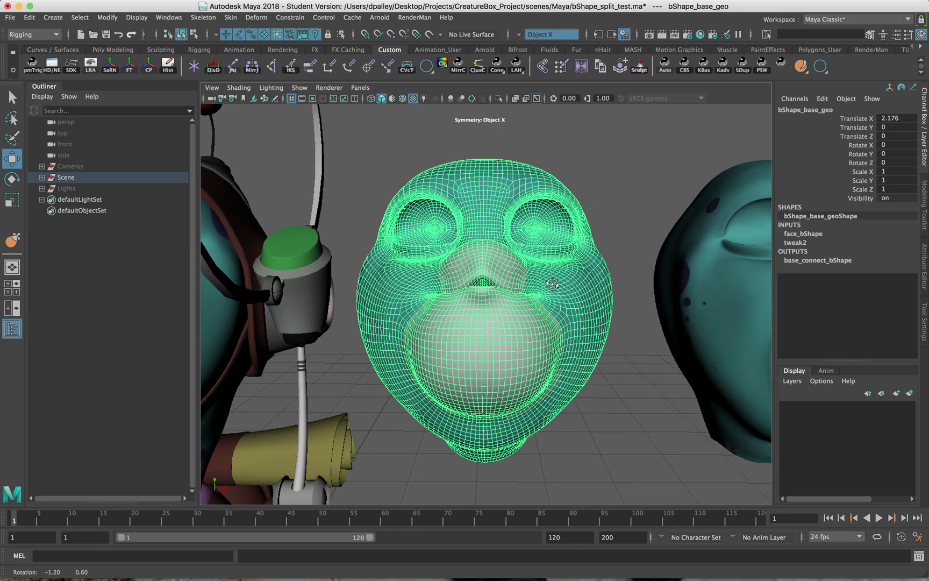
{"action": "middle_click_drag", "start_coordinate": [530, 291], "coordinate": [538, 292], "text": "alt"}
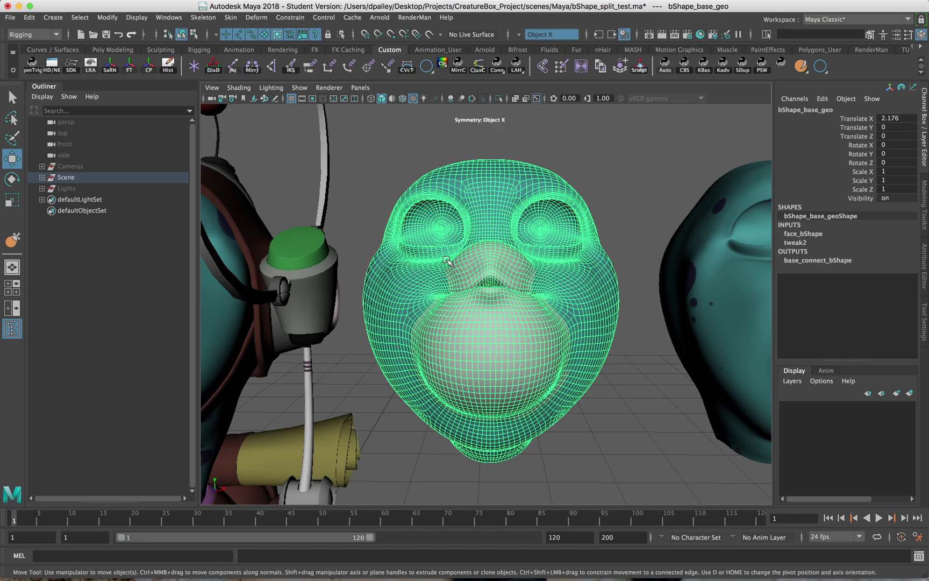
{"action": "left_click_drag", "start_coordinate": [520, 310], "coordinate": [659, 419], "text": "alt"}
{"action": "left_click", "coordinate": [659, 419]}
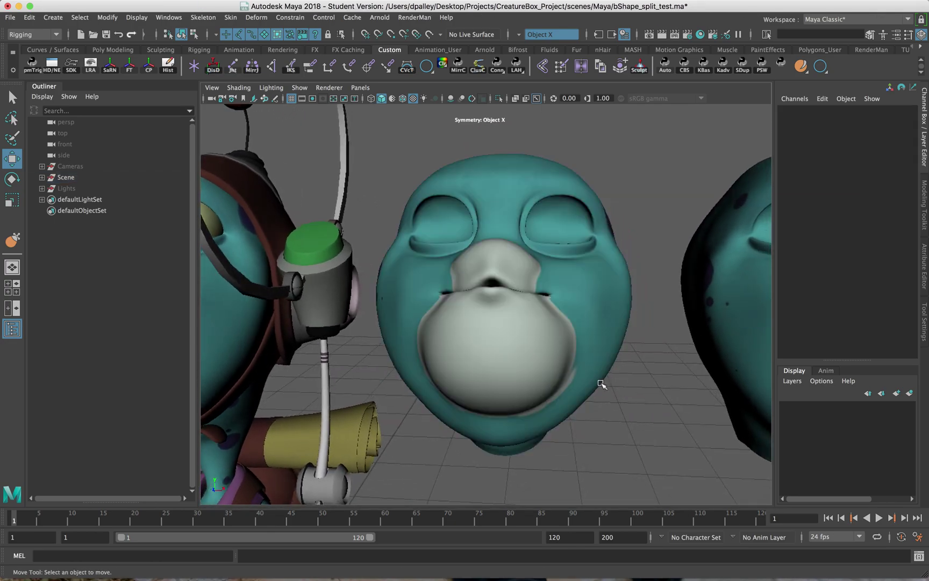
Activate the Paint Blend Shape Weights tool on bShape_base_geo with its tool settings displayed
{"action": "left_click_drag", "start_coordinate": [602, 384], "coordinate": [570, 328], "text": "alt"}
{"action": "left_click", "coordinate": [570, 328]}
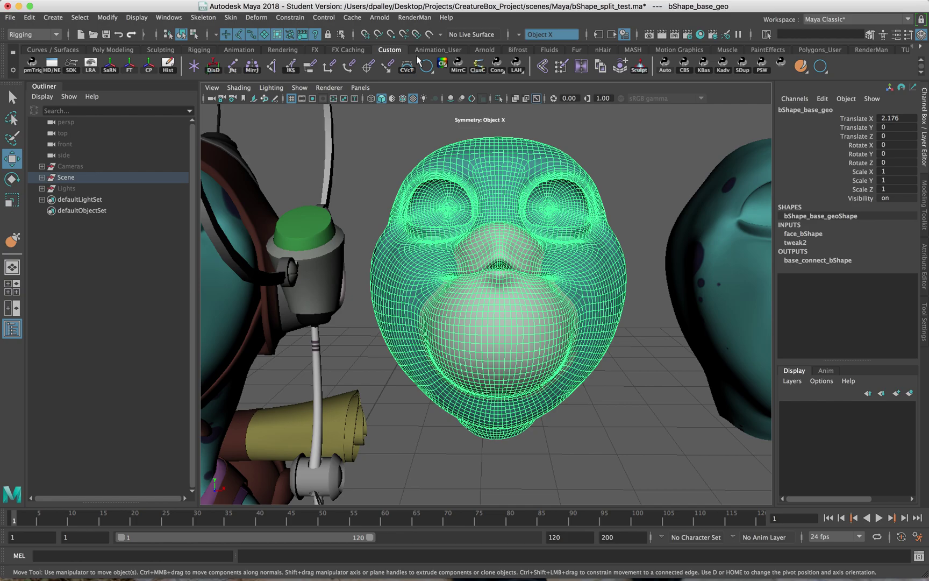
{"action": "left_click", "coordinate": [256, 20]}
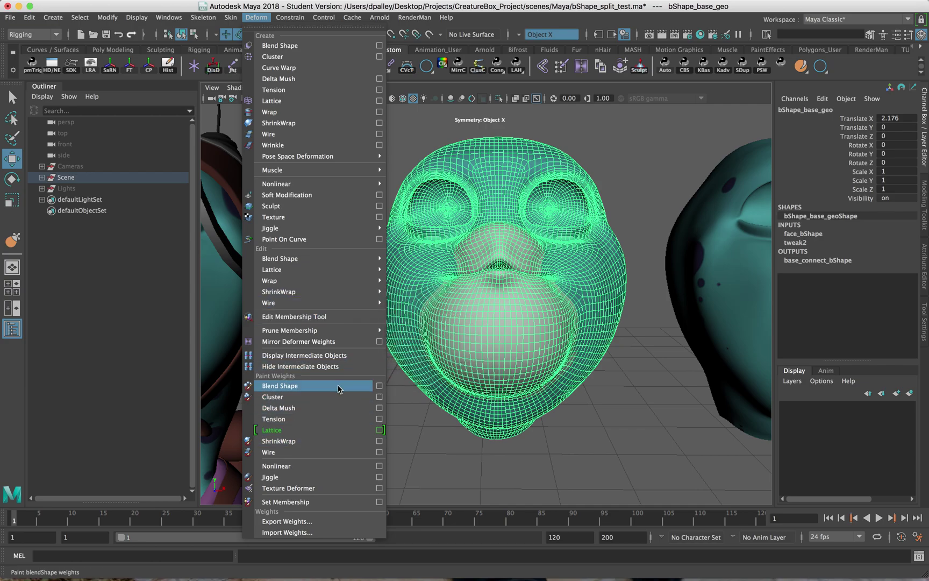
{"action": "left_click", "coordinate": [380, 386]}
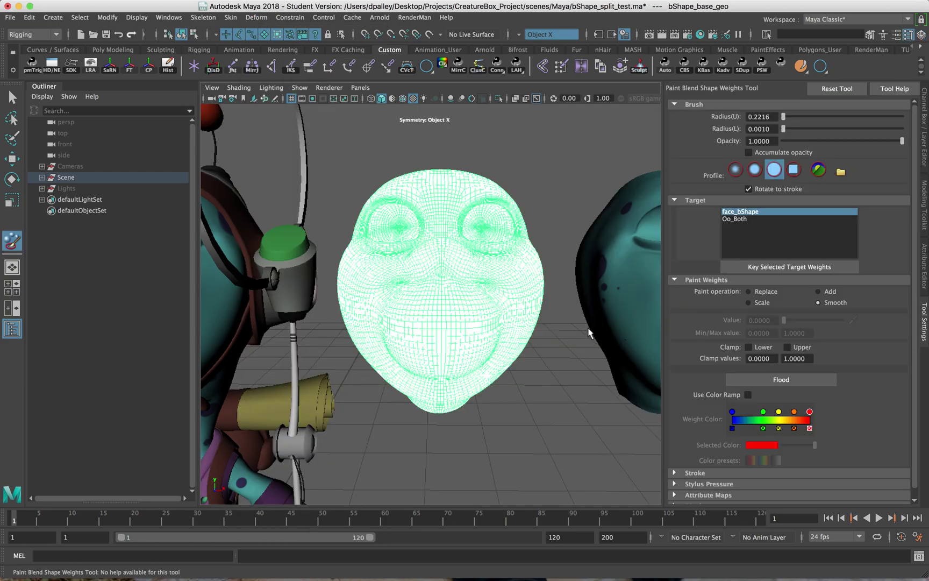
{"action": "scroll", "coordinate": [598, 325], "scroll_direction": "up", "scroll_amount": 2}
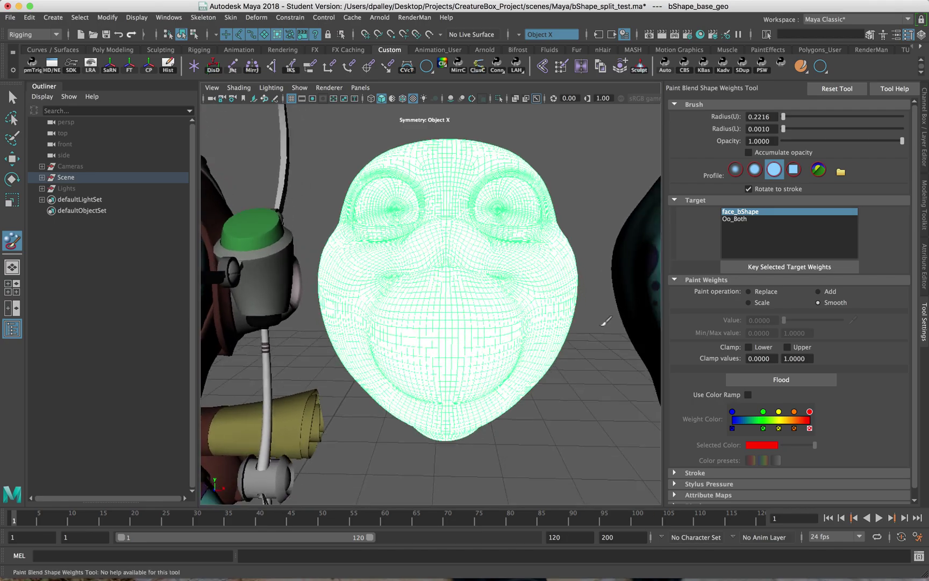
Make Oo_Both the target for blend shape weight painting and check its weights on the base head
{"action": "left_click", "coordinate": [740, 220]}
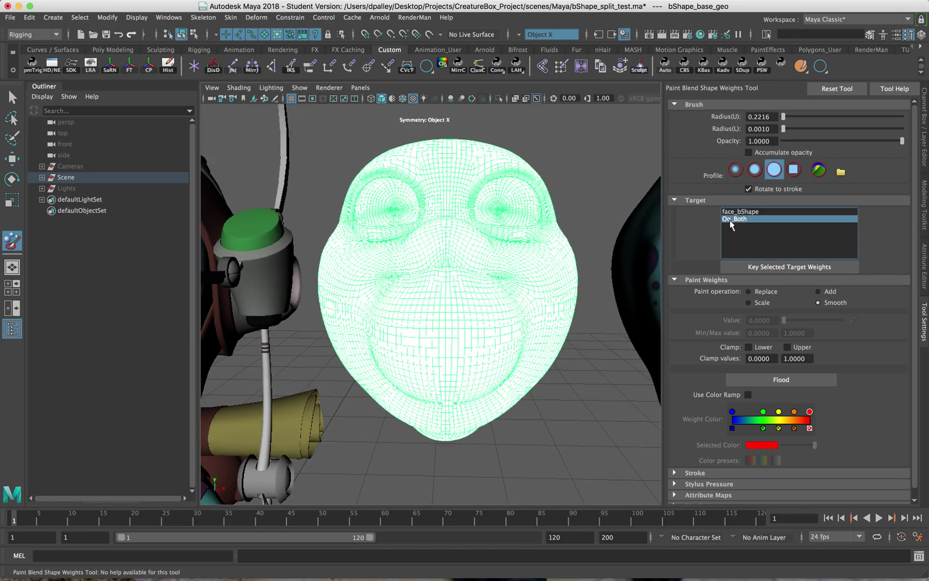
{"action": "mouse_move", "coordinate": [494, 278]}
{"action": "left_mouse_down", "text": "alt"}
{"action": "mouse_move", "coordinate": [566, 286]}
{"action": "mouse_move", "coordinate": [541, 280]}
{"action": "left_mouse_up", "text": "alt"}
{"action": "left_click_drag", "start_coordinate": [462, 265], "coordinate": [401, 262], "text": "alt"}
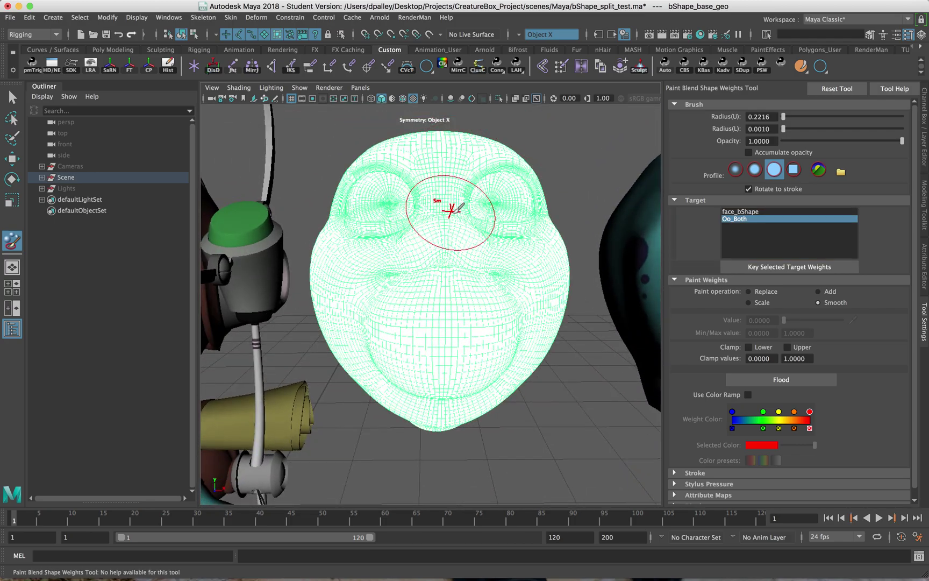
{"action": "left_click_drag", "start_coordinate": [446, 201], "coordinate": [452, 243], "text": "alt"}
Leave weight painting, switch the base head to vertex selection, and turn soft selection off
{"action": "key", "text": "w"}
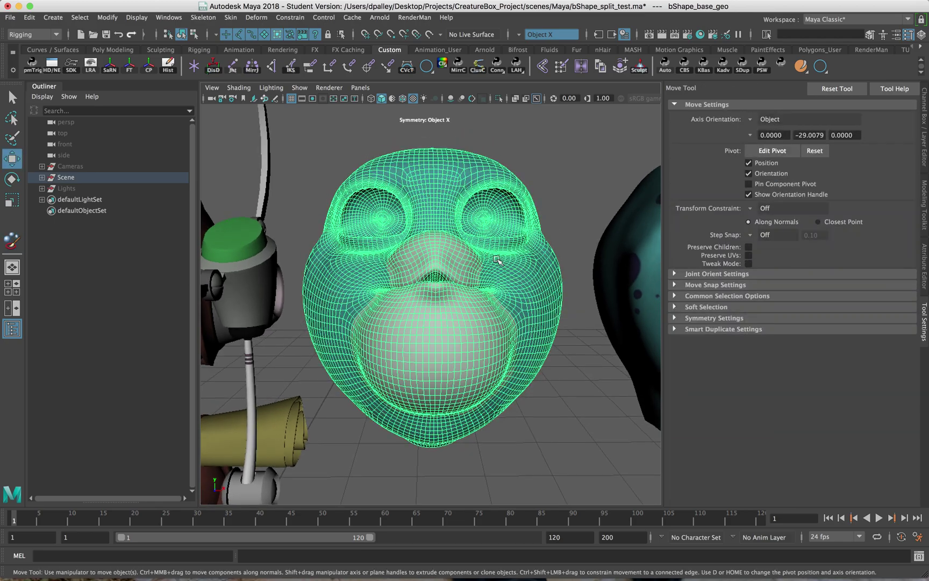
{"action": "key", "text": "f"}
{"action": "right_click", "coordinate": [440, 201]}
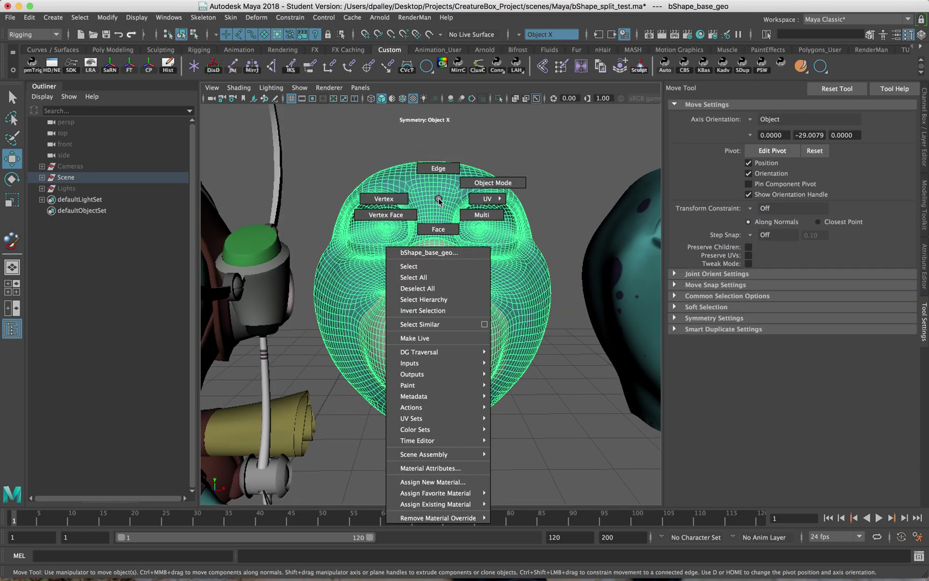
{"action": "left_click", "coordinate": [400, 200]}
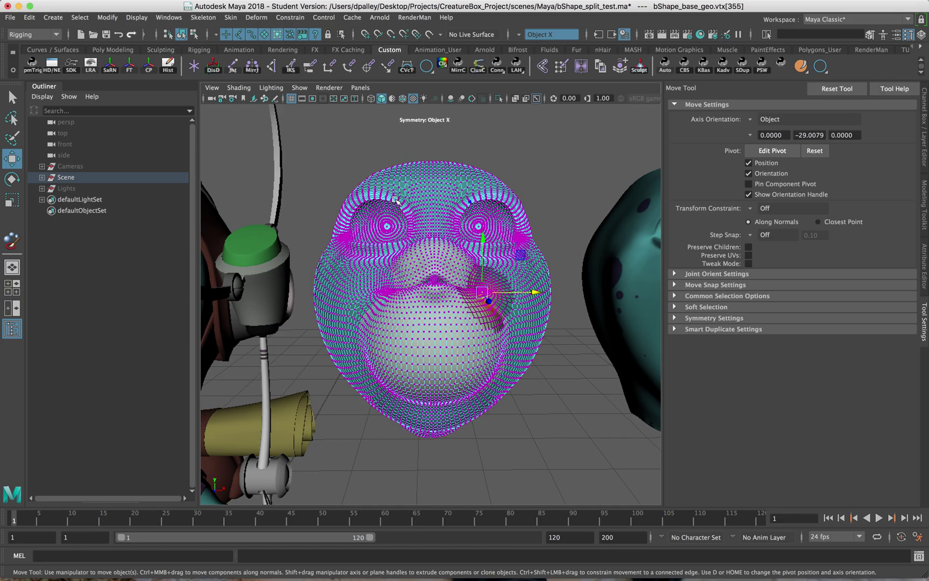
{"action": "key", "text": "b"}
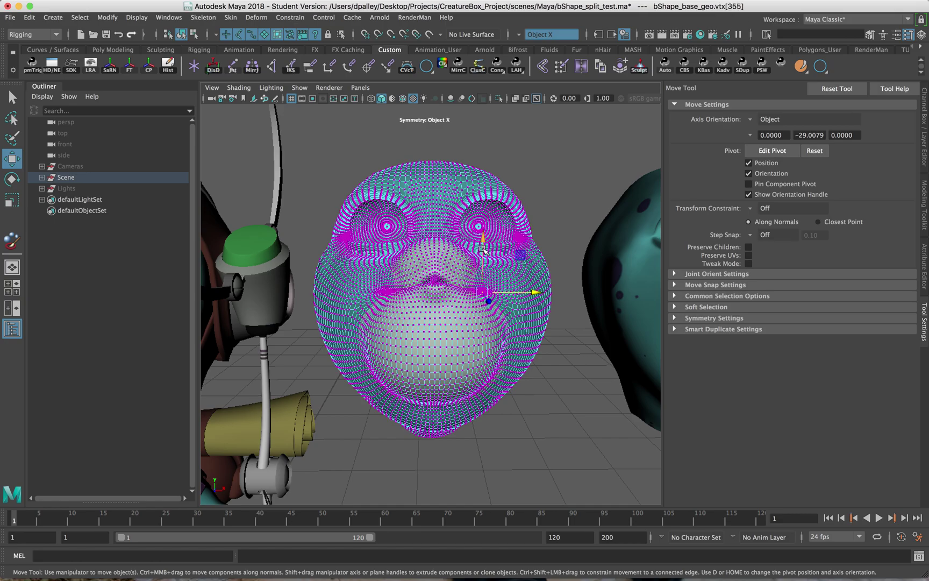
Set the Move tool's symmetry to Off
{"action": "left_click_drag", "start_coordinate": [480, 242], "coordinate": [480, 249], "text": "alt"}
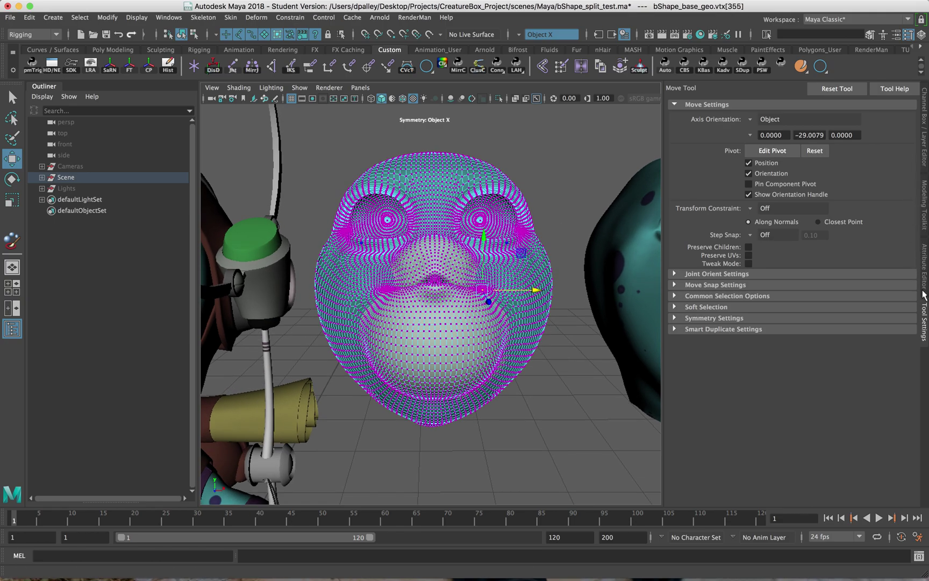
{"action": "left_click", "coordinate": [697, 318]}
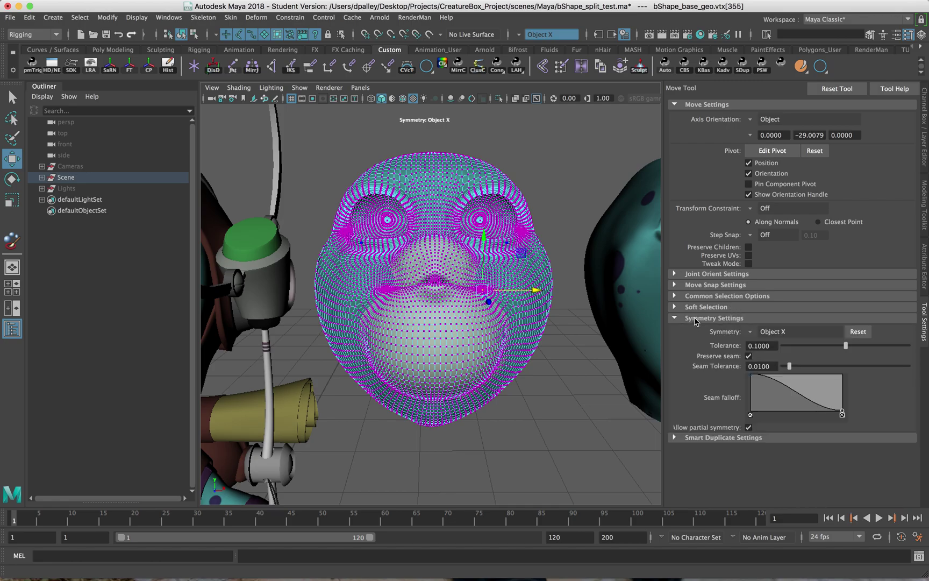
{"action": "left_click", "coordinate": [753, 333]}
{"action": "left_click", "coordinate": [773, 342]}
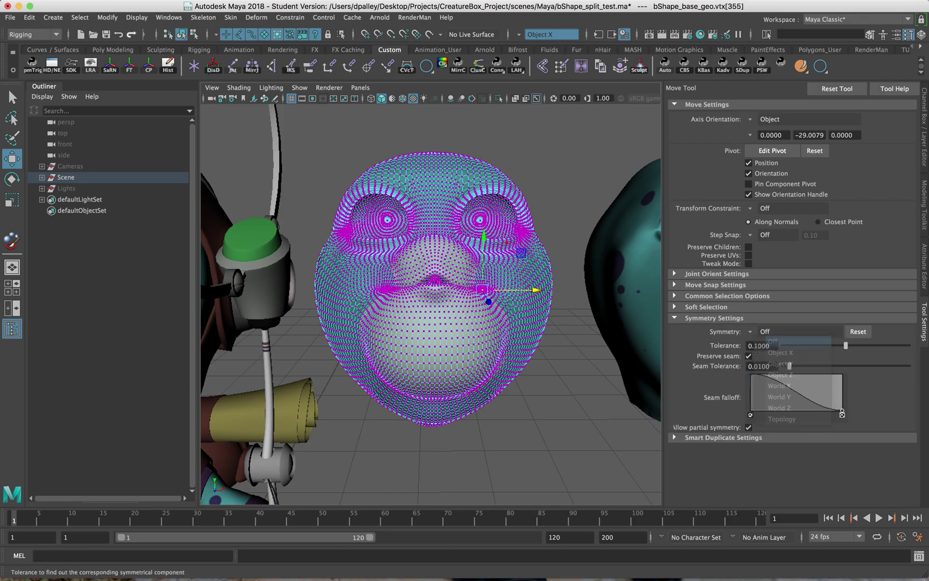
{"action": "left_click_drag", "start_coordinate": [438, 314], "coordinate": [444, 279], "text": "alt"}
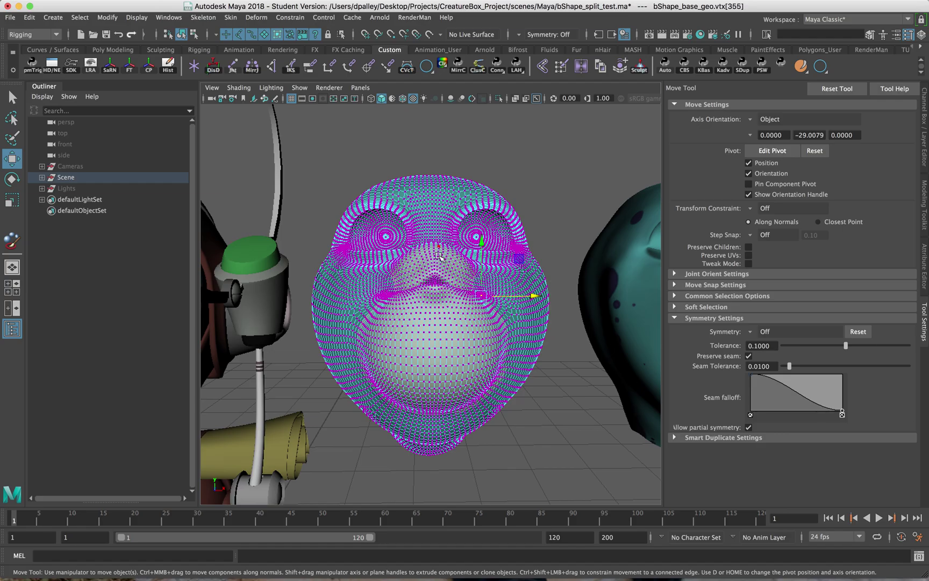
Select the centre vertex on the base head's nose and show the four-view layout with textured shading in the side and front views
{"action": "left_click", "coordinate": [440, 257]}
{"action": "left_click_drag", "start_coordinate": [465, 314], "coordinate": [461, 344], "text": "alt"}
{"action": "right_click_drag", "start_coordinate": [484, 344], "coordinate": [583, 343], "text": "alt"}
{"action": "left_click_drag", "start_coordinate": [509, 348], "coordinate": [510, 301], "text": "alt"}
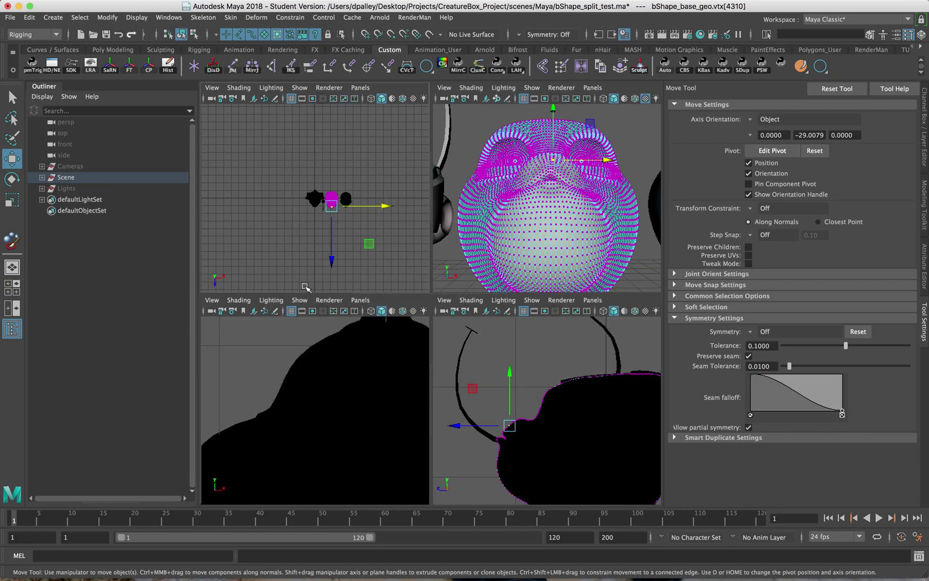
{"action": "mouse_move", "coordinate": [565, 417]}
{"action": "right_mouse_down", "text": "alt"}
{"action": "mouse_move", "coordinate": [465, 411]}
{"action": "mouse_move", "coordinate": [521, 423]}
{"action": "right_mouse_up", "text": "alt"}
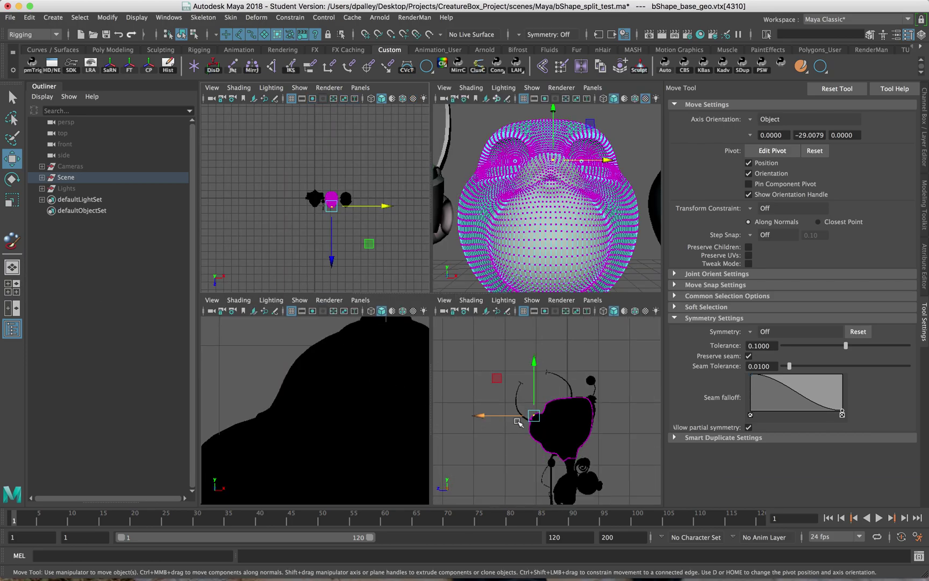
{"action": "key", "text": "6"}
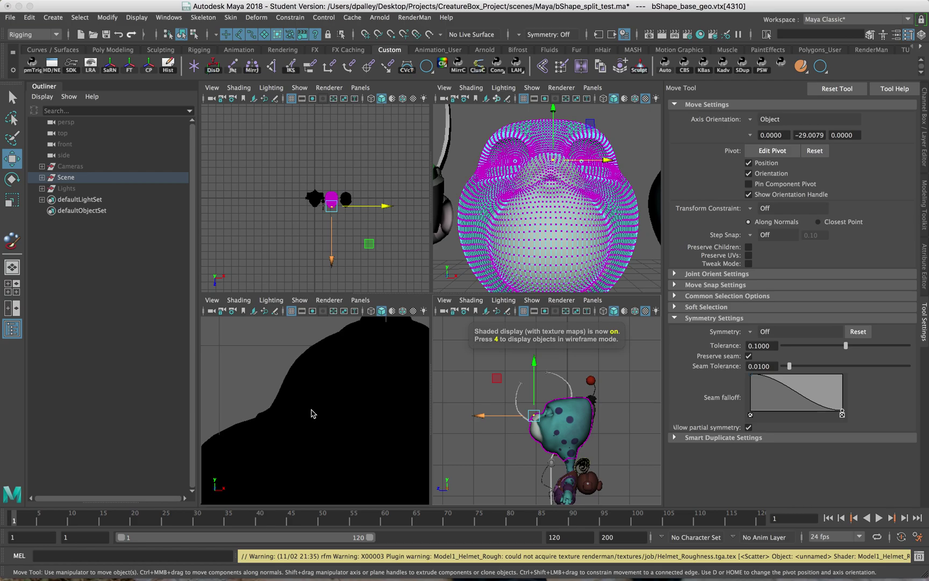
{"action": "key", "text": "6"}
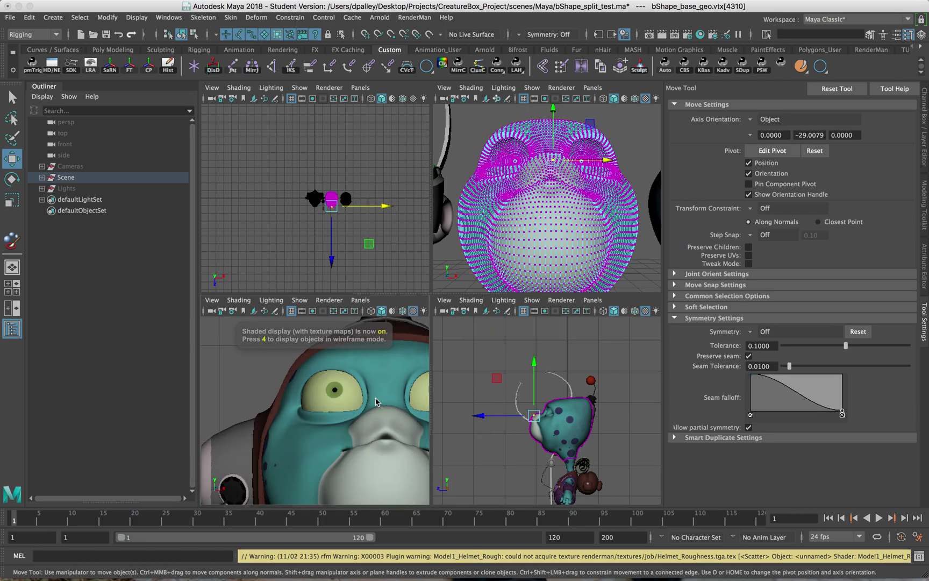
Maximize the front orthographic view and frame it on the base head
{"action": "key", "text": "space"}
{"action": "key", "text": "a"}
{"action": "middle_click_drag", "start_coordinate": [423, 356], "coordinate": [361, 357], "text": "alt"}
{"action": "right_click_drag", "start_coordinate": [360, 356], "coordinate": [710, 380], "text": "alt"}
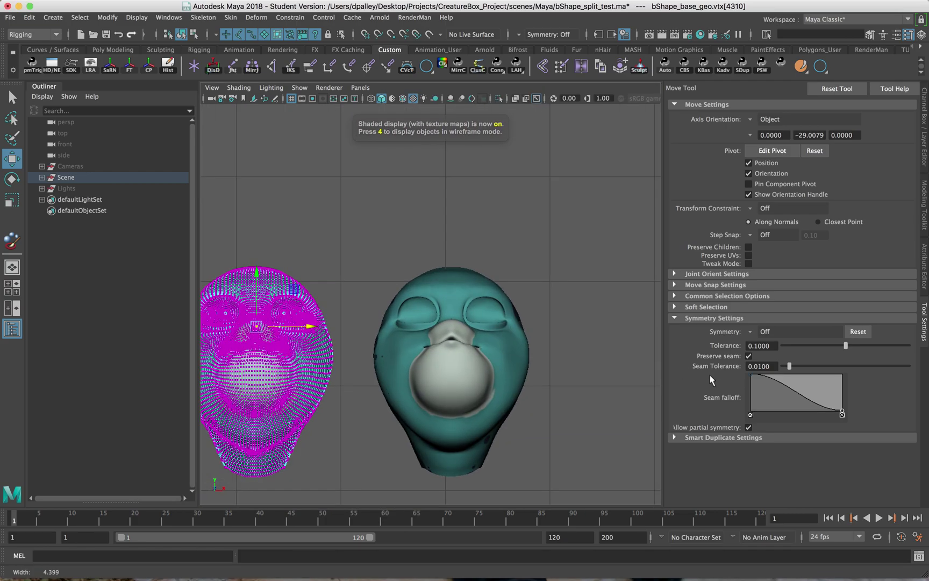
{"action": "key", "text": "f"}
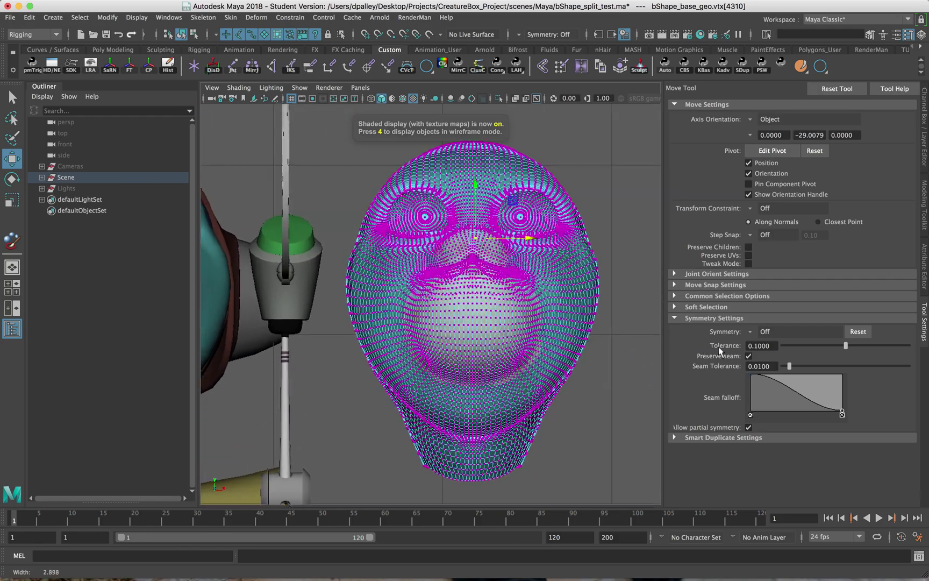
{"action": "middle_click_drag", "start_coordinate": [608, 344], "coordinate": [557, 318], "text": "alt"}
{"action": "right_click_drag", "start_coordinate": [557, 318], "coordinate": [507, 315], "text": "alt"}
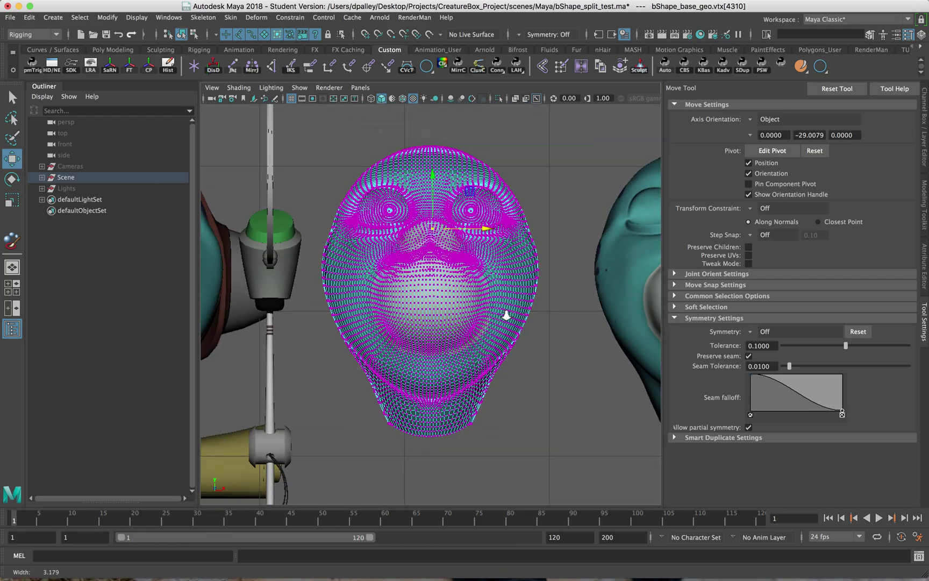
Marquee-select all vertices on the character's right half of the base head up to the centre line
{"action": "right_click_drag", "start_coordinate": [489, 448], "coordinate": [660, 448], "text": "alt"}
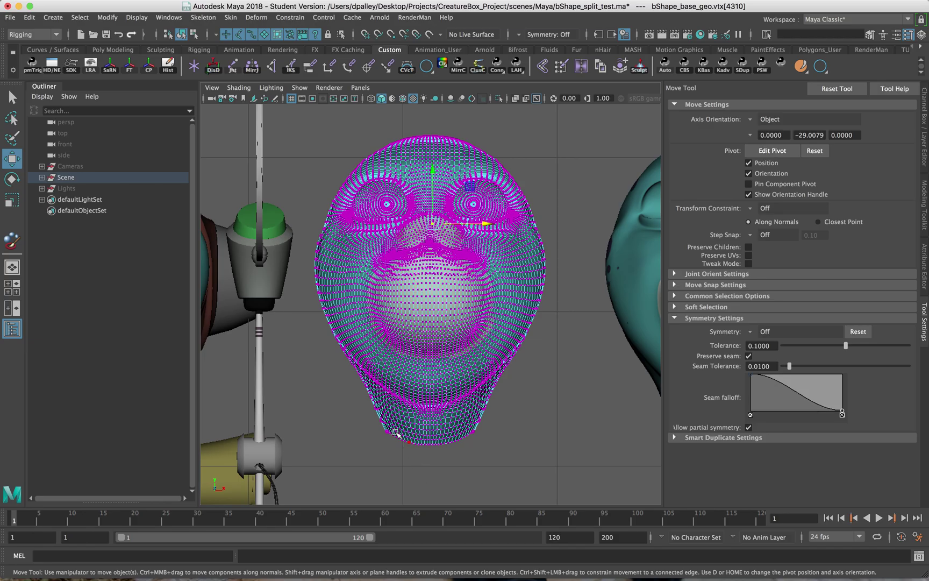
{"action": "right_click_drag", "start_coordinate": [395, 433], "coordinate": [458, 415], "text": "alt"}
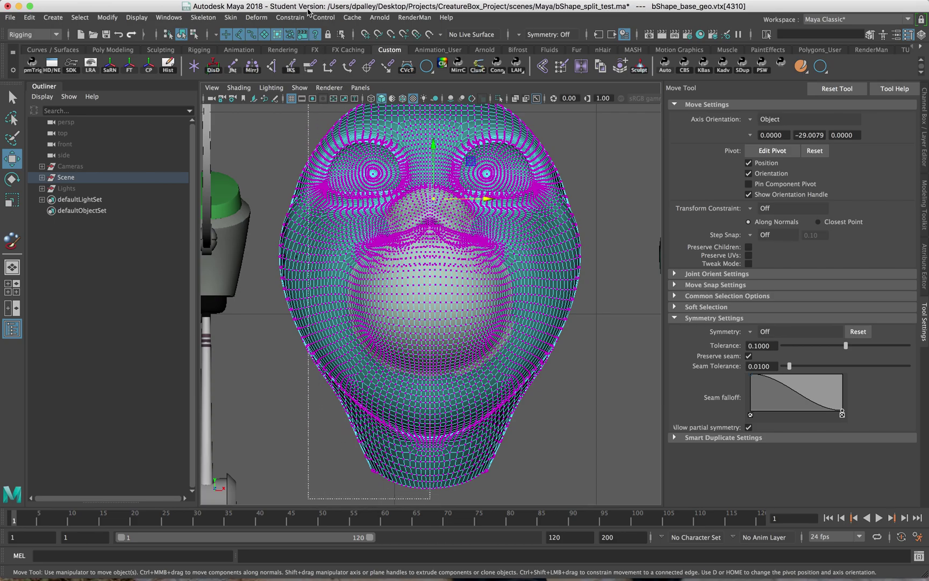
{"action": "left_click_drag", "start_coordinate": [272, 11], "coordinate": [270, 11]}
{"action": "middle_click_drag", "start_coordinate": [404, 223], "coordinate": [413, 257], "text": "alt"}
{"action": "right_click_drag", "start_coordinate": [413, 258], "coordinate": [860, 323], "text": "alt"}
{"action": "right_click_drag", "start_coordinate": [430, 261], "coordinate": [399, 269], "text": "alt"}
{"action": "mouse_move", "coordinate": [426, 313]}
{"action": "middle_mouse_down", "text": "alt"}
{"action": "mouse_move", "coordinate": [437, 286]}
{"action": "mouse_move", "coordinate": [428, 300]}
{"action": "middle_mouse_up", "text": "alt"}
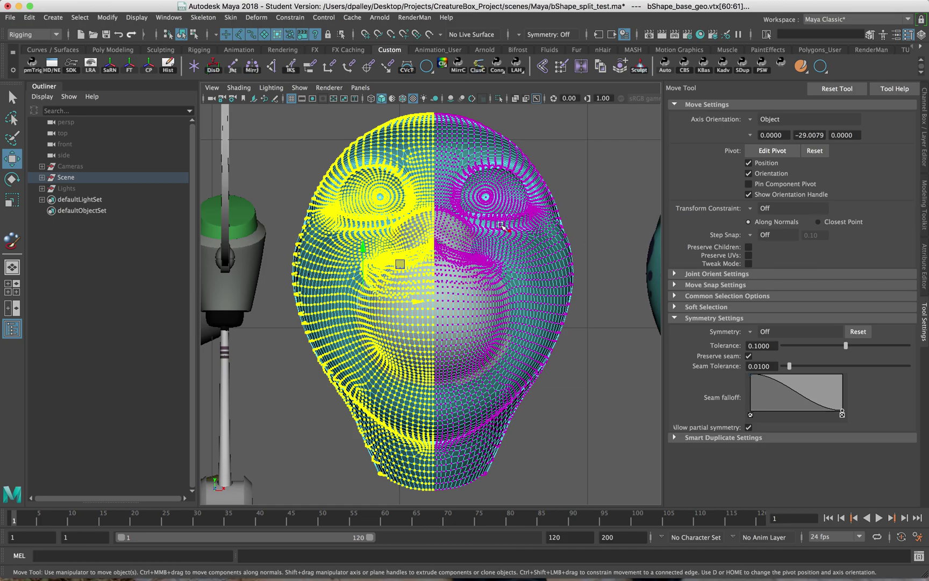
Flood the selected half's Oo_Both weights with the Replace operation at a value of 0
{"action": "key", "text": "y"}
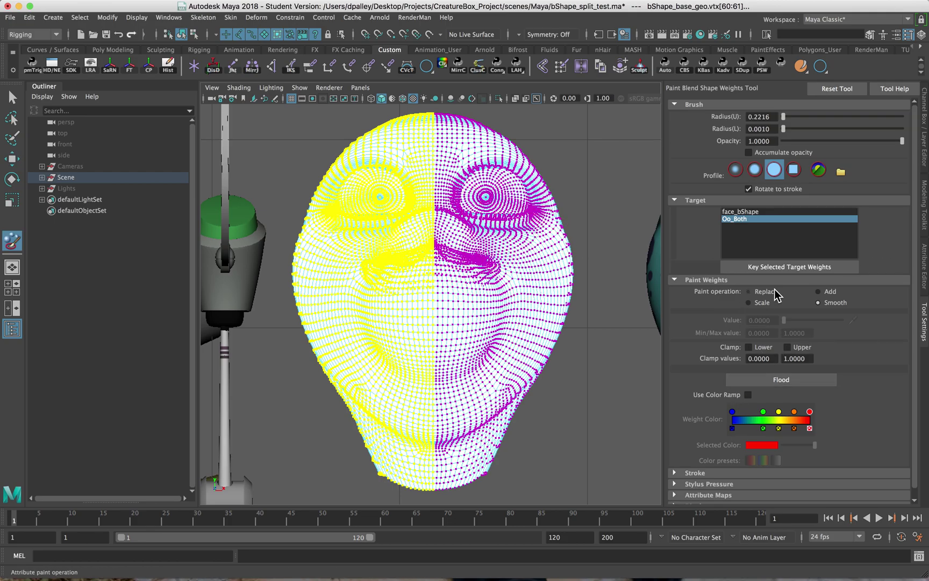
{"action": "left_click", "coordinate": [778, 380]}
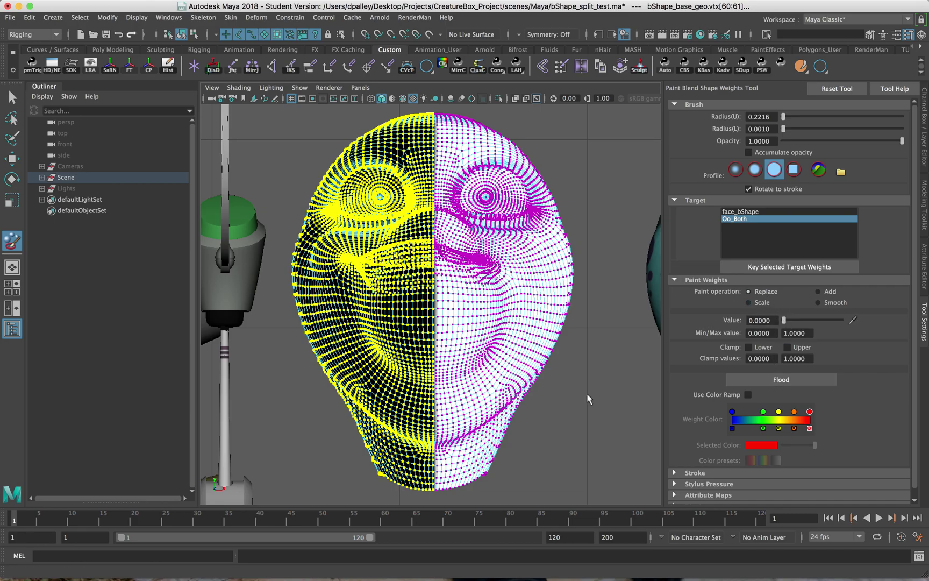
Examine the weight split along the base head's centre line from several angles in the perspective view
{"action": "key", "text": "space"}
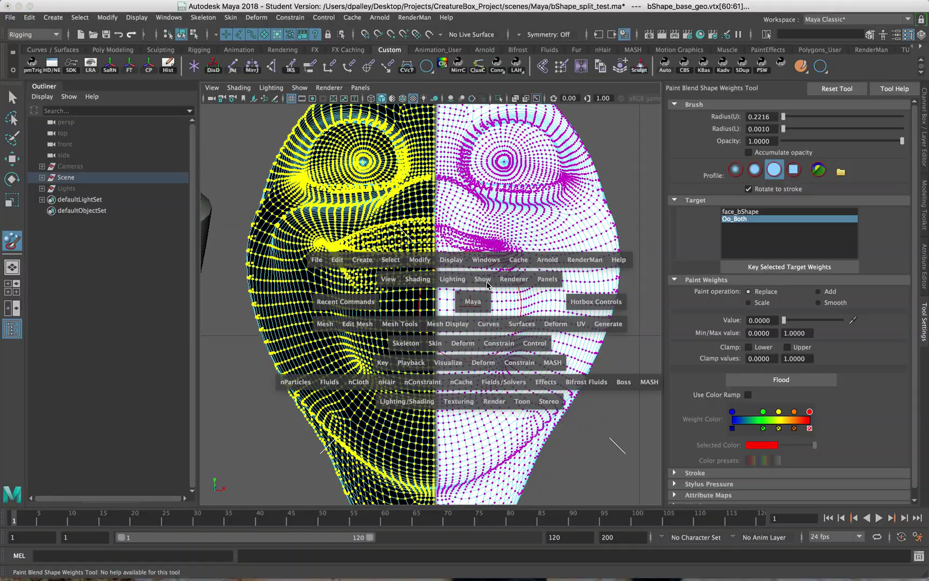
{"action": "key", "text": "space"}
{"action": "mouse_move", "coordinate": [535, 204]}
{"action": "left_mouse_down", "text": "alt"}
{"action": "mouse_move", "coordinate": [483, 245]}
{"action": "mouse_move", "coordinate": [373, 258]}
{"action": "mouse_move", "coordinate": [481, 269]}
{"action": "mouse_move", "coordinate": [668, 264]}
{"action": "mouse_move", "coordinate": [505, 249]}
{"action": "mouse_move", "coordinate": [397, 283]}
{"action": "mouse_move", "coordinate": [349, 265]}
{"action": "mouse_move", "coordinate": [380, 266]}
{"action": "mouse_move", "coordinate": [332, 276]}
{"action": "mouse_move", "coordinate": [479, 301]}
{"action": "left_mouse_up", "text": "alt"}
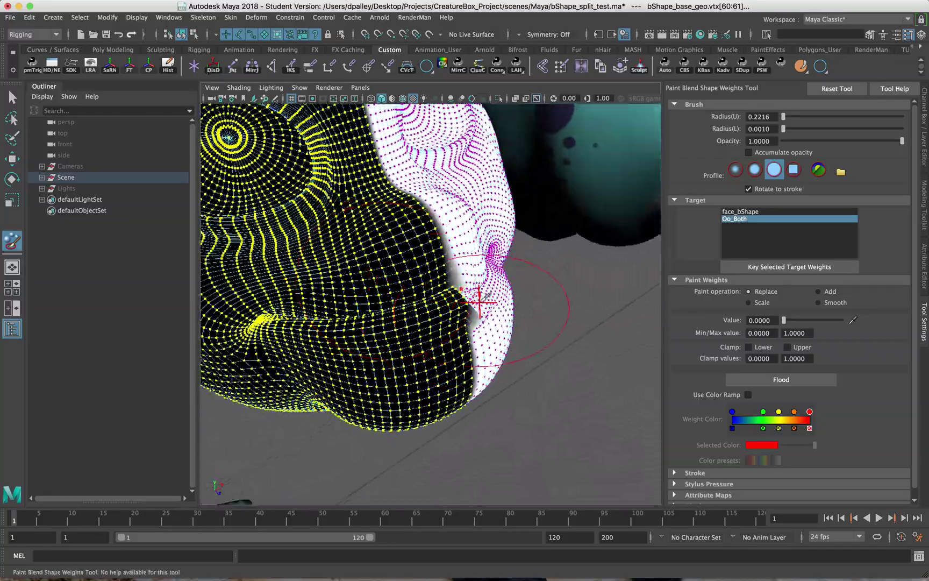
{"action": "left_click_drag", "start_coordinate": [490, 364], "coordinate": [447, 280], "text": "alt"}
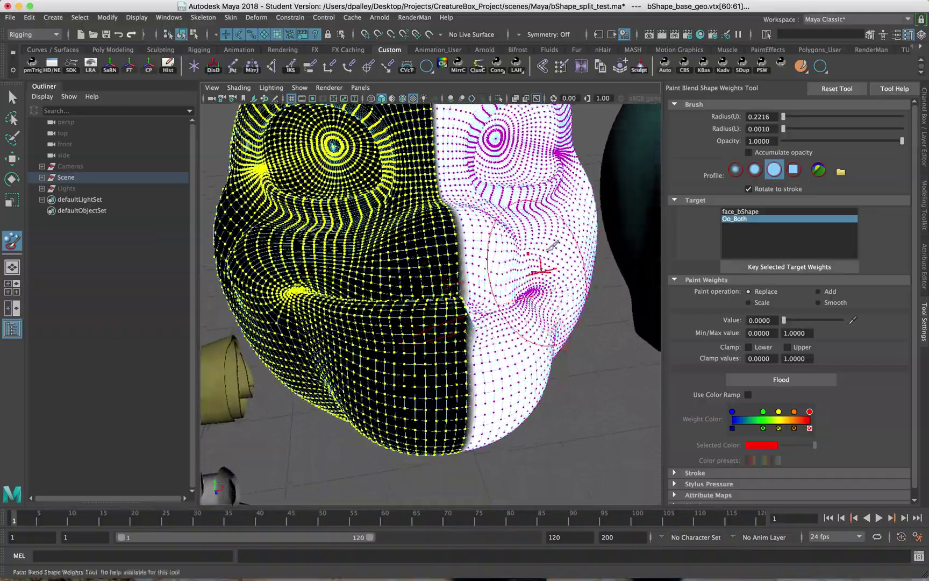
{"action": "left_click_drag", "start_coordinate": [516, 246], "coordinate": [439, 215], "text": "alt"}
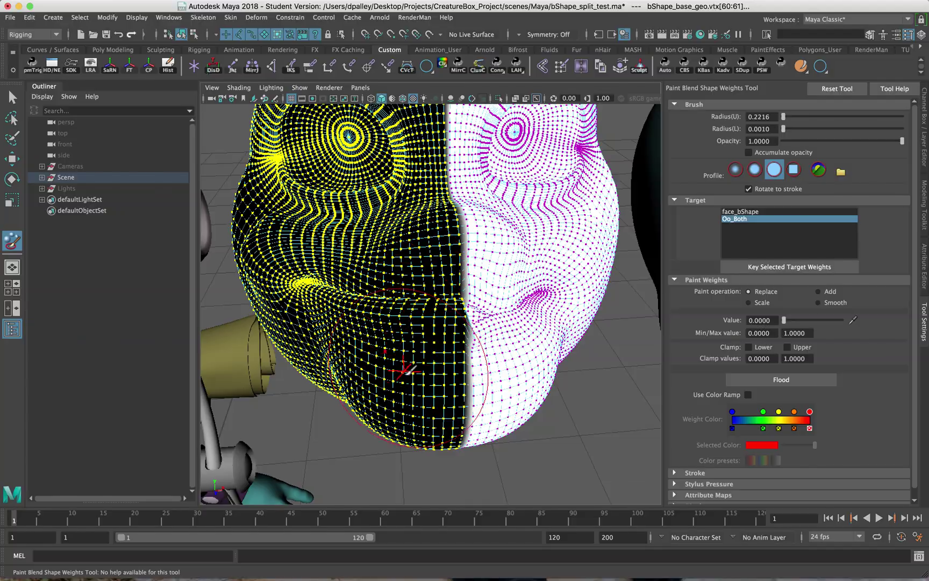
{"action": "left_click_drag", "start_coordinate": [407, 370], "coordinate": [508, 356], "text": "alt"}
{"action": "right_click_drag", "start_coordinate": [508, 356], "coordinate": [466, 212], "text": "alt"}
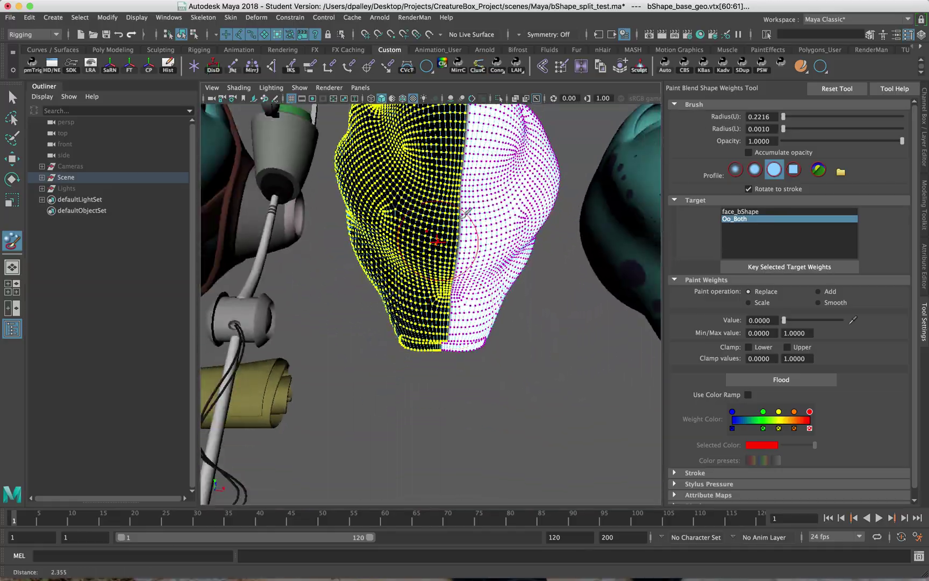
{"action": "left_click_drag", "start_coordinate": [466, 212], "coordinate": [461, 351], "text": "alt"}
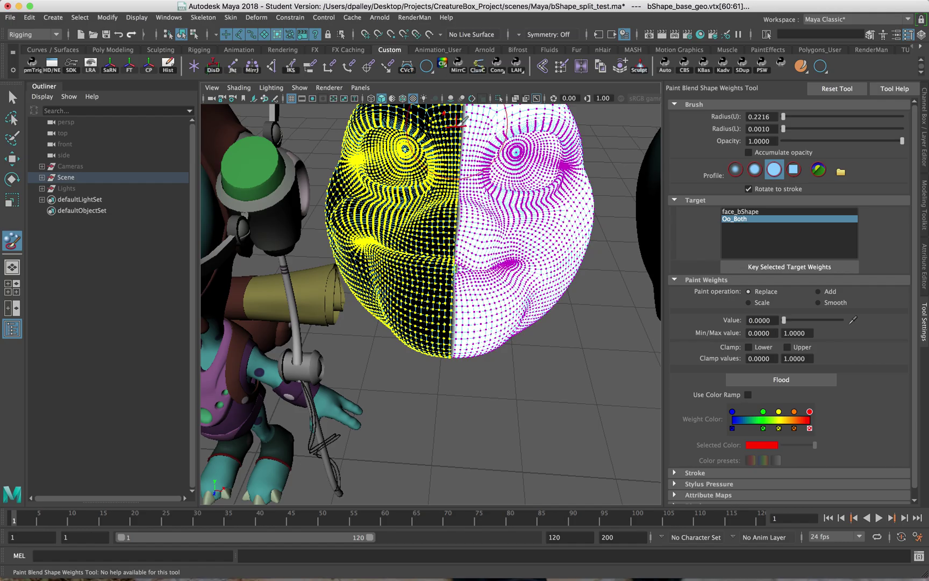
{"action": "left_click_drag", "start_coordinate": [460, 214], "coordinate": [462, 252], "text": "alt"}
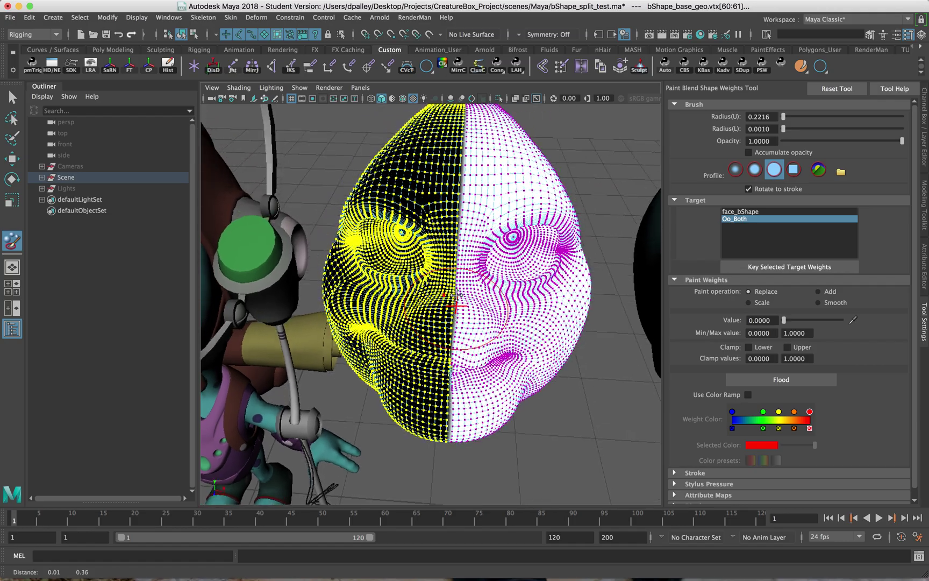
{"action": "right_click_drag", "start_coordinate": [463, 252], "coordinate": [530, 310], "text": "alt"}
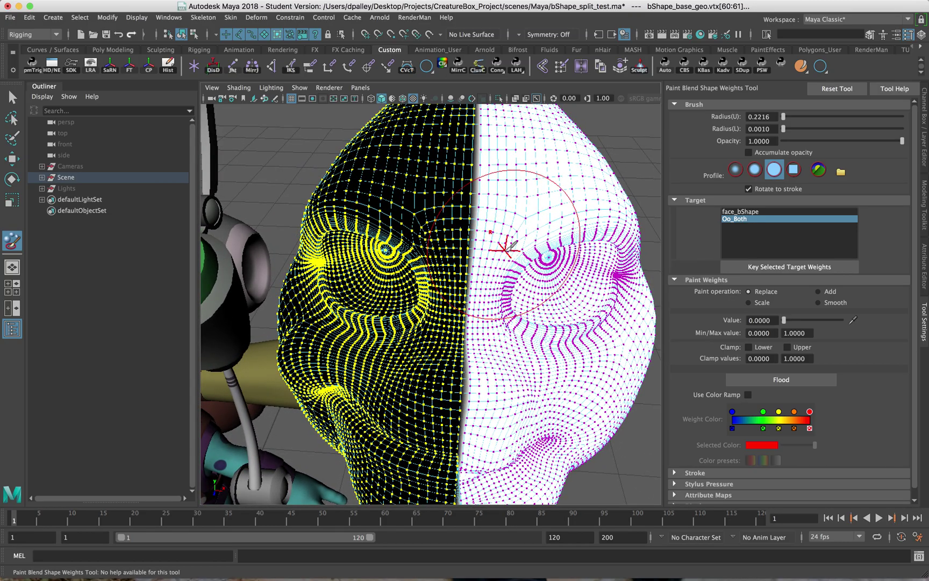
Select the full vertical loop of centre-line vertices around the base head, starting from the forehead, and check it at the back
{"action": "key", "text": "w"}
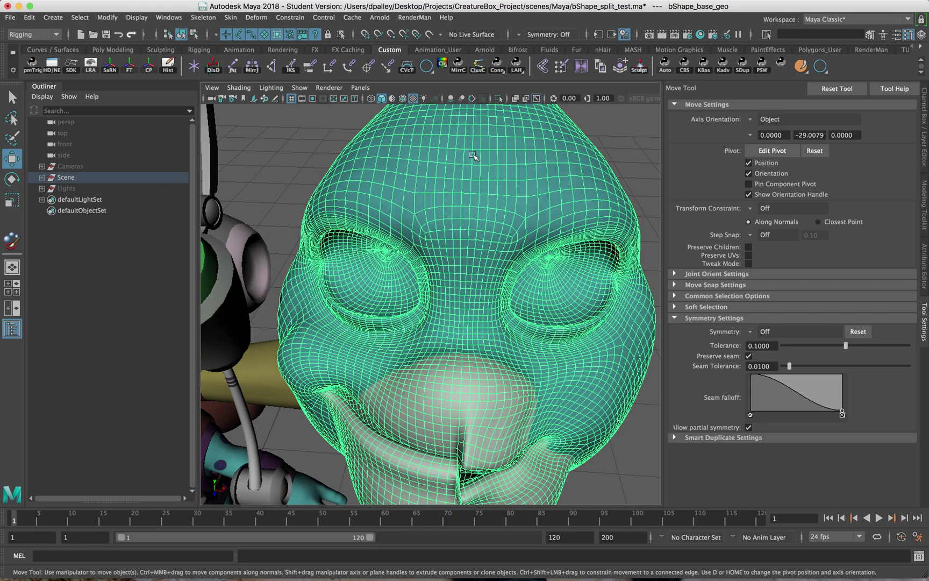
{"action": "right_click", "coordinate": [472, 173]}
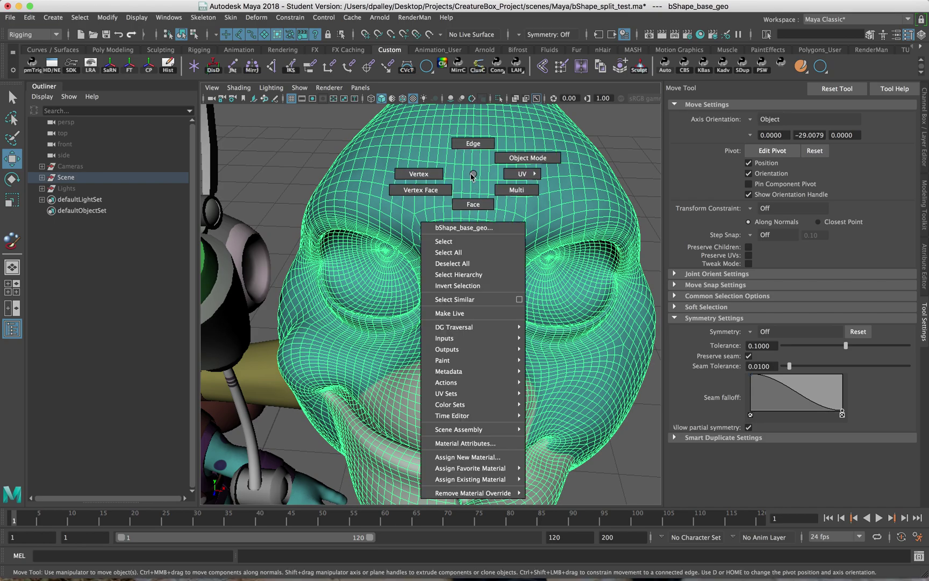
{"action": "left_click", "coordinate": [440, 176]}
{"action": "left_click", "coordinate": [471, 182]}
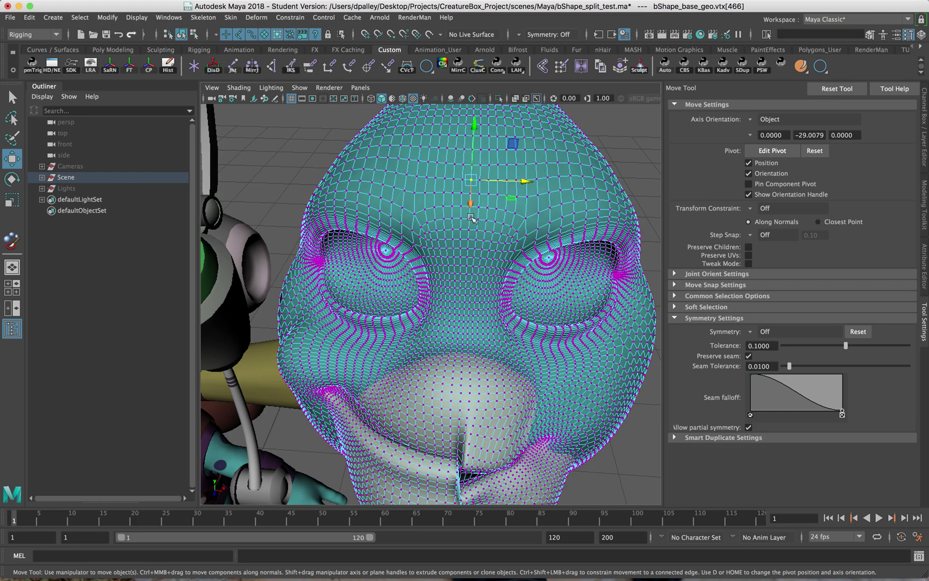
{"action": "key", "text": "q"}
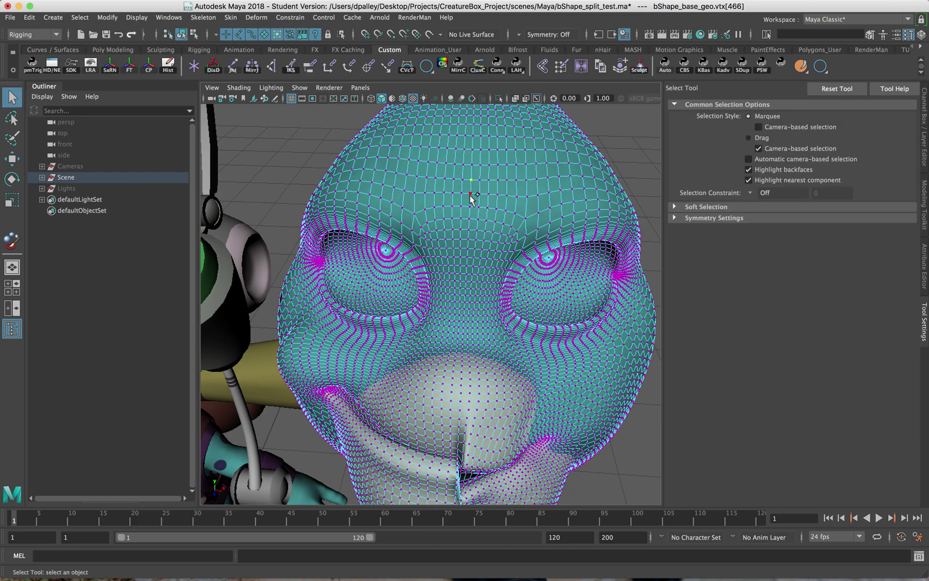
{"action": "double_click", "coordinate": [470, 194], "text": "shift"}
{"action": "left_click_drag", "start_coordinate": [515, 250], "coordinate": [468, 392], "text": "alt"}
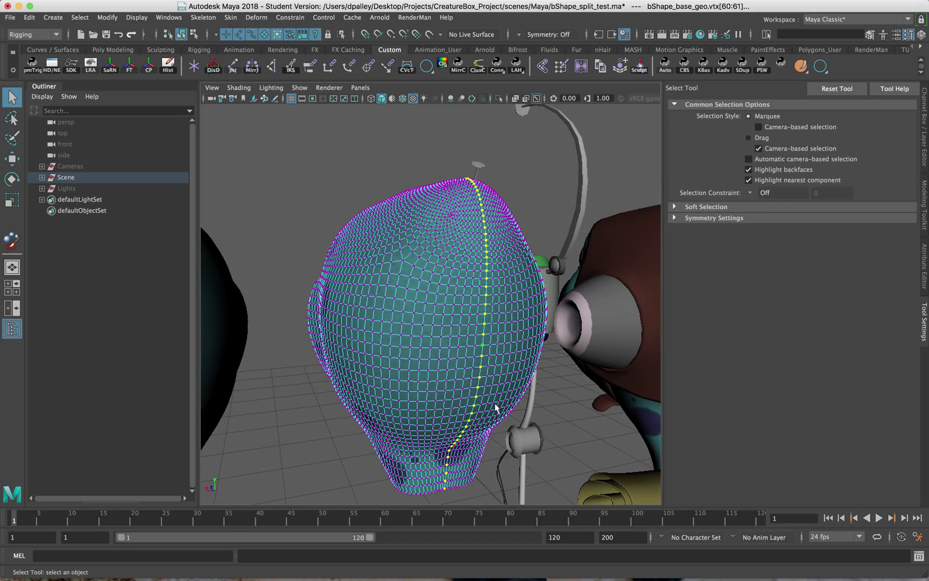
Flood the selected centre-line vertices' Oo_Both weights with the Replace operation at a value of 0.5 and inspect the seam
{"action": "mouse_move", "coordinate": [457, 360]}
{"action": "left_mouse_down", "text": "alt"}
{"action": "mouse_move", "coordinate": [685, 374]}
{"action": "mouse_move", "coordinate": [578, 385]}
{"action": "mouse_move", "coordinate": [463, 315]}
{"action": "mouse_move", "coordinate": [452, 344]}
{"action": "mouse_move", "coordinate": [477, 344]}
{"action": "mouse_move", "coordinate": [442, 352]}
{"action": "left_mouse_up", "text": "alt"}
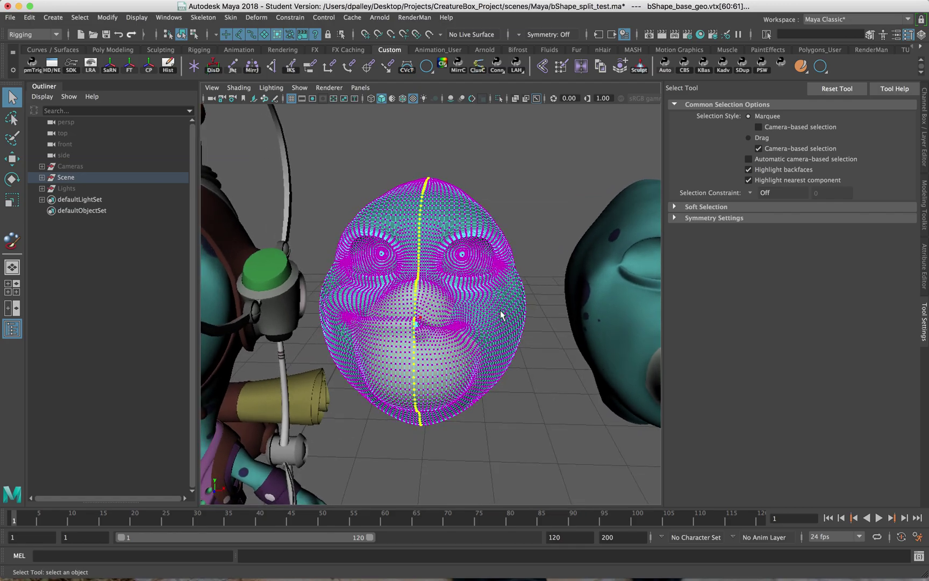
{"action": "left_click_drag", "start_coordinate": [488, 323], "coordinate": [483, 336], "text": "alt"}
{"action": "right_click_drag", "start_coordinate": [484, 336], "coordinate": [542, 357], "text": "alt"}
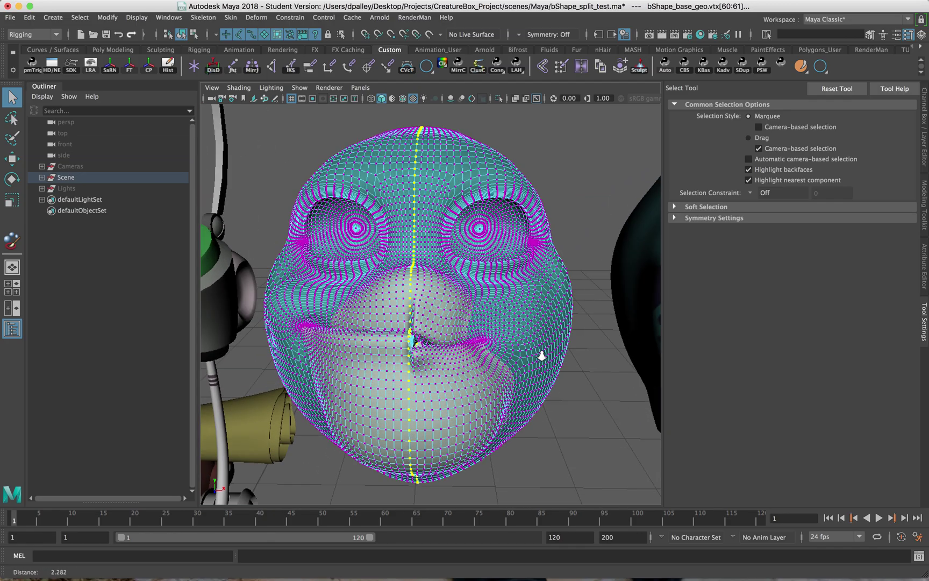
{"action": "middle_click_drag", "start_coordinate": [443, 359], "coordinate": [454, 286], "text": "alt"}
{"action": "left_click_drag", "start_coordinate": [455, 286], "coordinate": [447, 286], "text": "alt"}
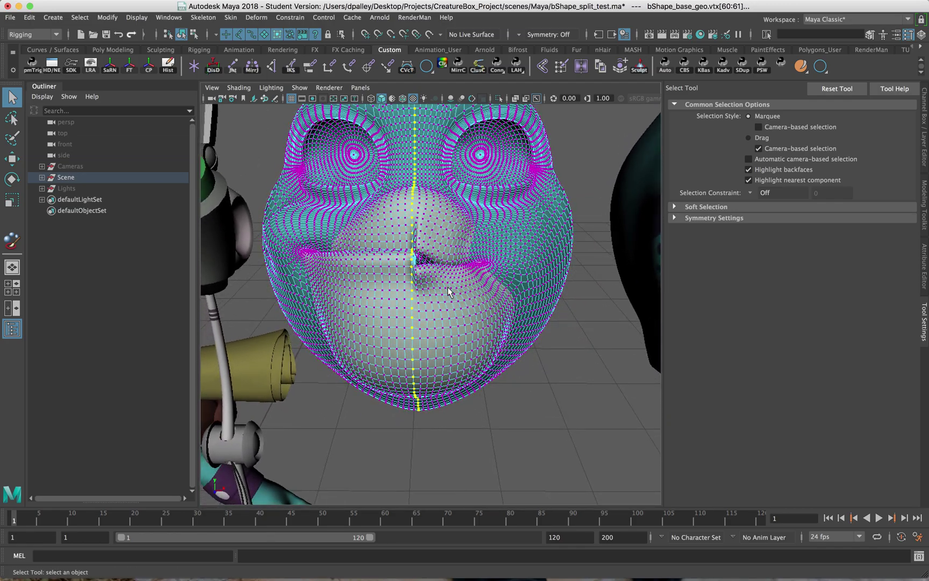
{"action": "key", "text": "y"}
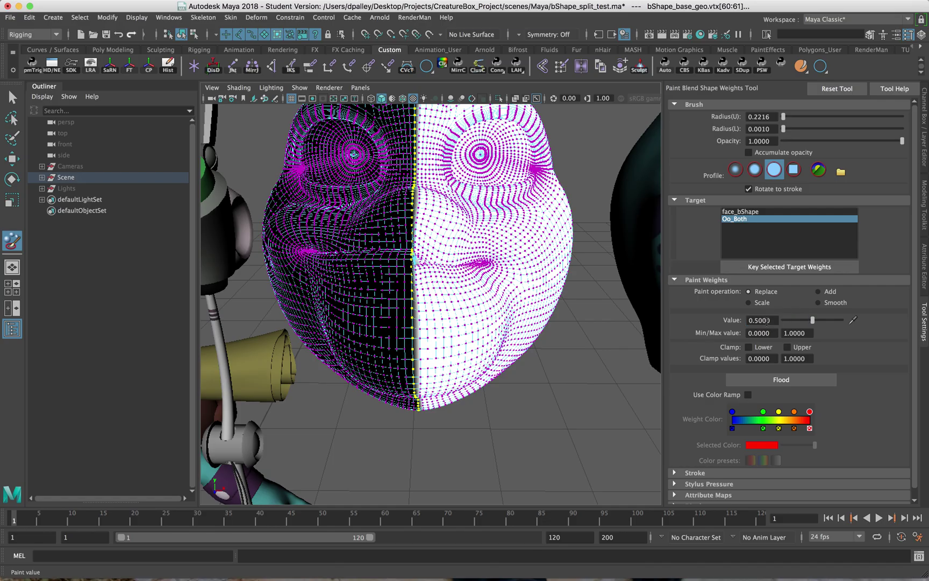
{"action": "scroll", "coordinate": [601, 368], "scroll_direction": "up", "scroll_amount": 6}
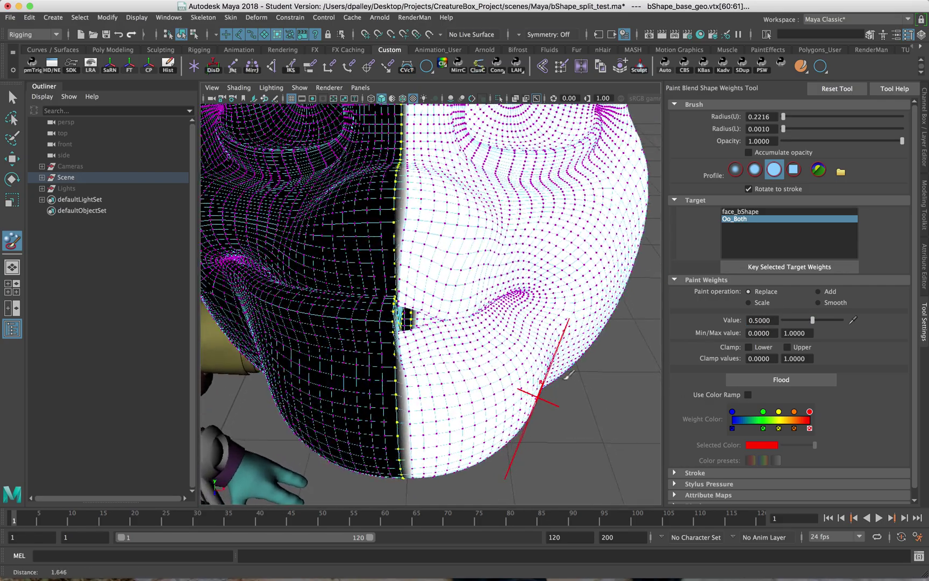
{"action": "left_click", "coordinate": [817, 381]}
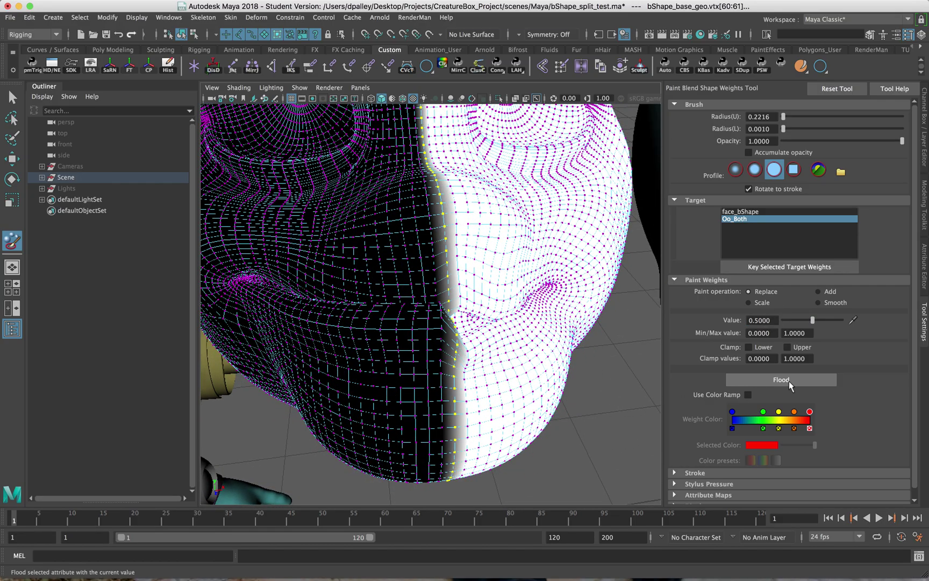
{"action": "left_click_drag", "start_coordinate": [471, 373], "coordinate": [453, 382], "text": "alt"}
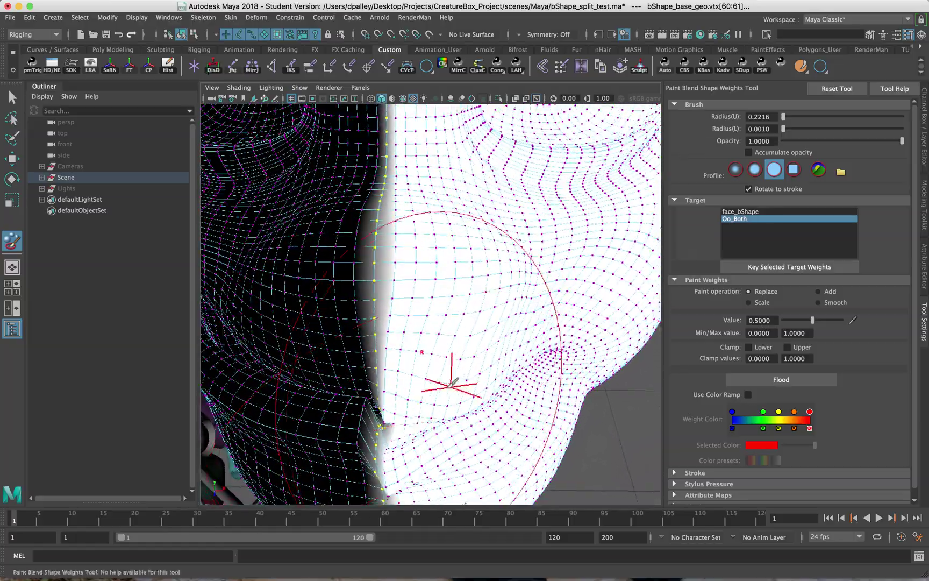
{"action": "left_click_drag", "start_coordinate": [392, 349], "coordinate": [446, 353], "text": "alt"}
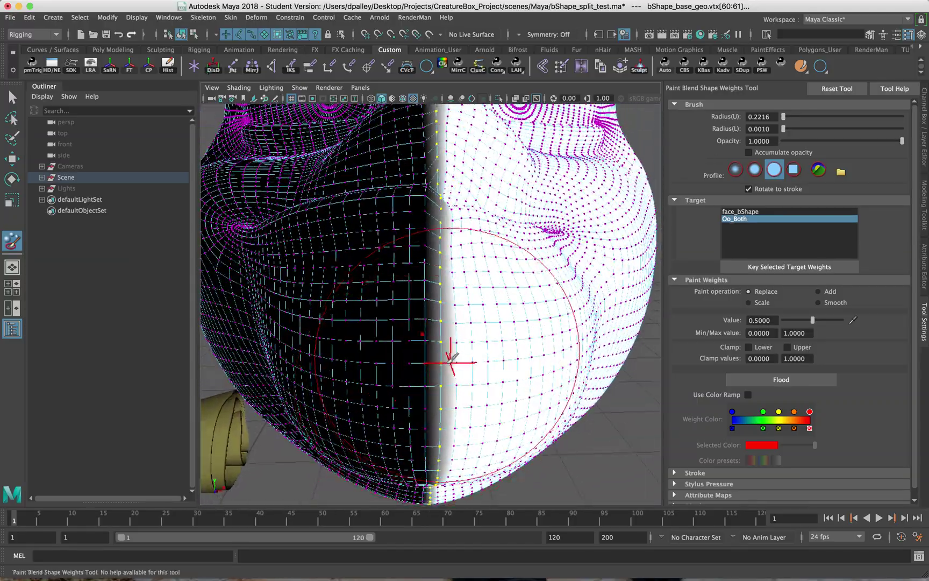
Return the base head to object mode and flood its Oo_Both weights four times with the Smooth operation
{"action": "key", "text": "w"}
{"action": "key", "text": "F8"}
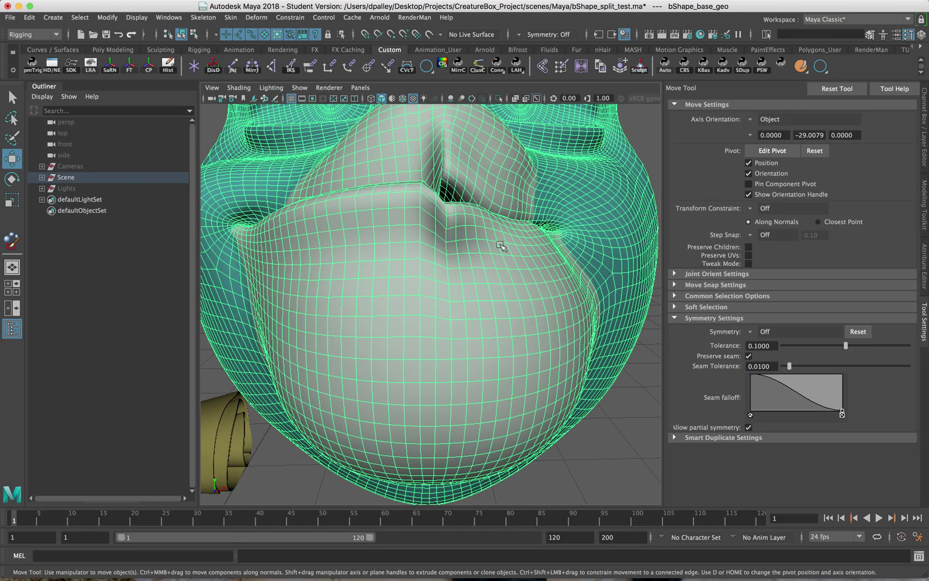
{"action": "mouse_move", "coordinate": [501, 245]}
{"action": "left_mouse_down", "text": "alt"}
{"action": "mouse_move", "coordinate": [463, 234]}
{"action": "mouse_move", "coordinate": [471, 296]}
{"action": "mouse_move", "coordinate": [462, 295]}
{"action": "mouse_move", "coordinate": [469, 291]}
{"action": "left_mouse_up", "text": "alt"}
{"action": "key", "text": "y"}
{"action": "middle_click_drag", "start_coordinate": [469, 291], "coordinate": [520, 213], "text": "alt"}
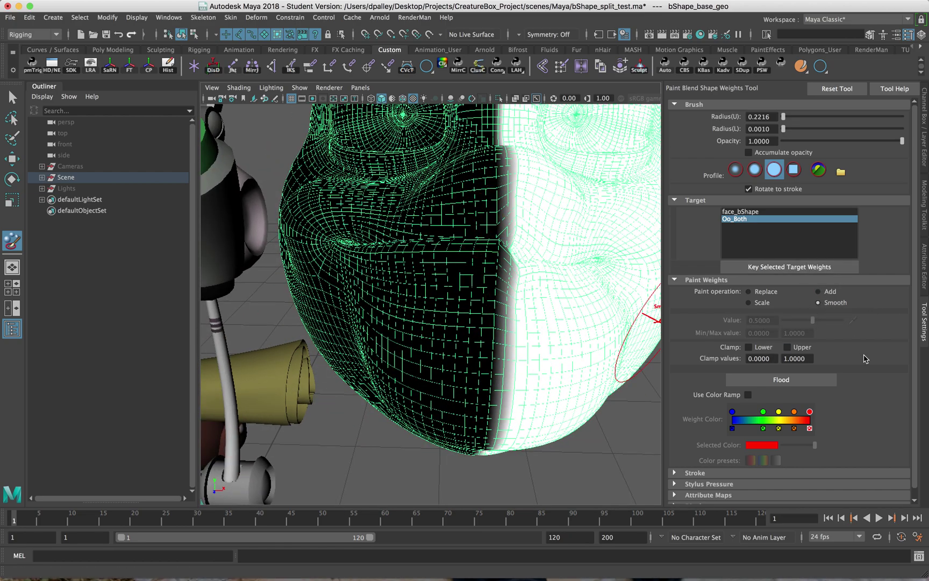
{"action": "mouse_move", "coordinate": [379, 216]}
{"action": "left_mouse_down", "text": "alt"}
{"action": "mouse_move", "coordinate": [373, 252]}
{"action": "mouse_move", "coordinate": [386, 265]}
{"action": "mouse_move", "coordinate": [494, 259]}
{"action": "left_mouse_up", "text": "alt"}
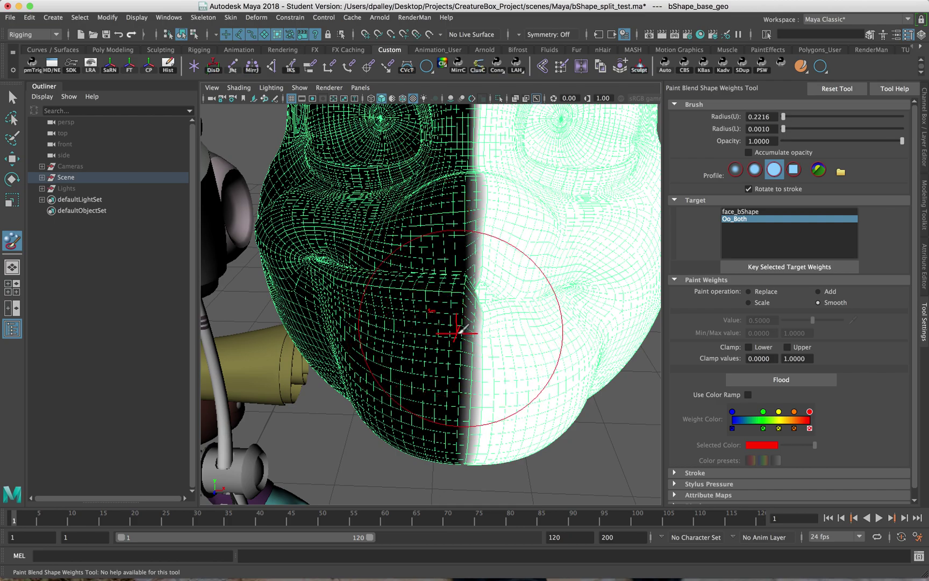
{"action": "left_click_drag", "start_coordinate": [500, 311], "coordinate": [493, 311], "text": "alt"}
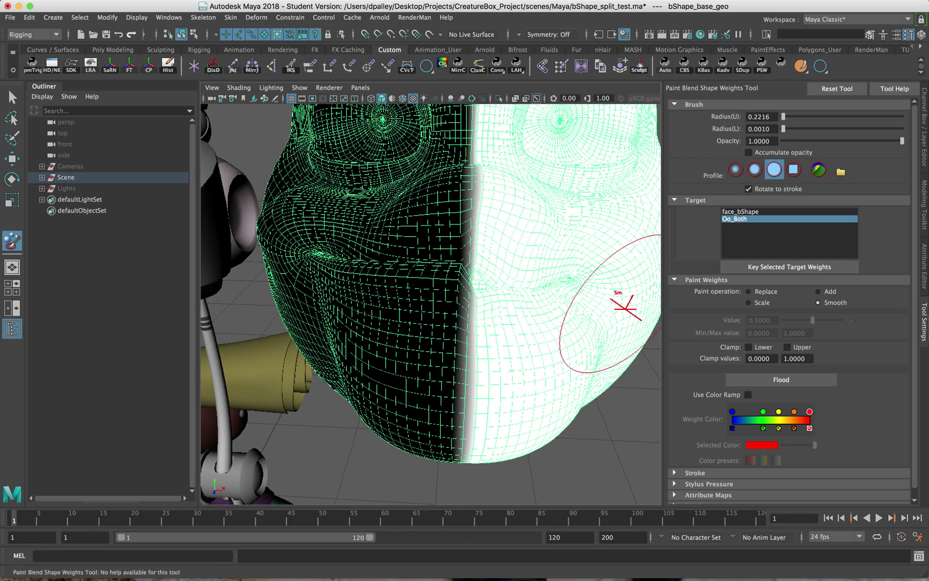
{"action": "left_click", "coordinate": [787, 380]}
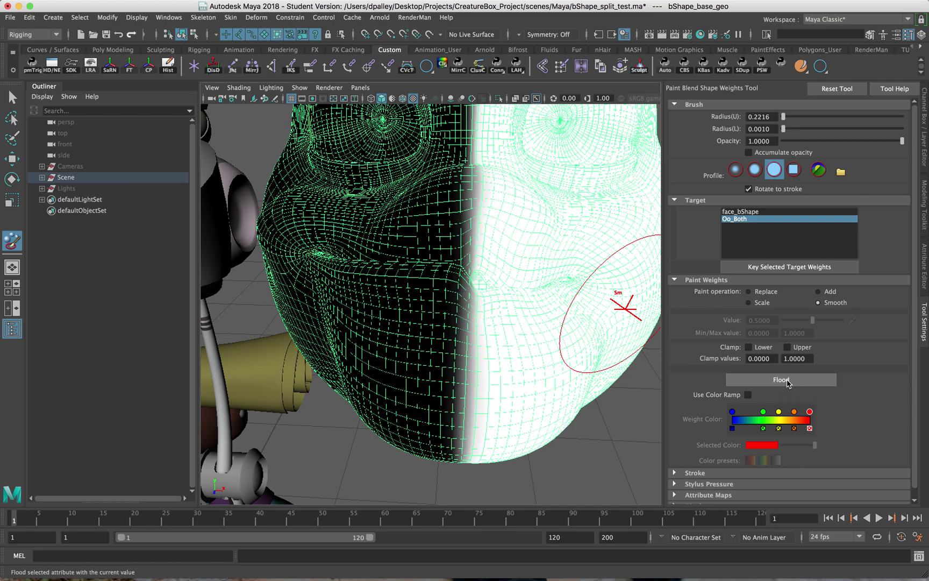
{"action": "left_click", "coordinate": [787, 381]}
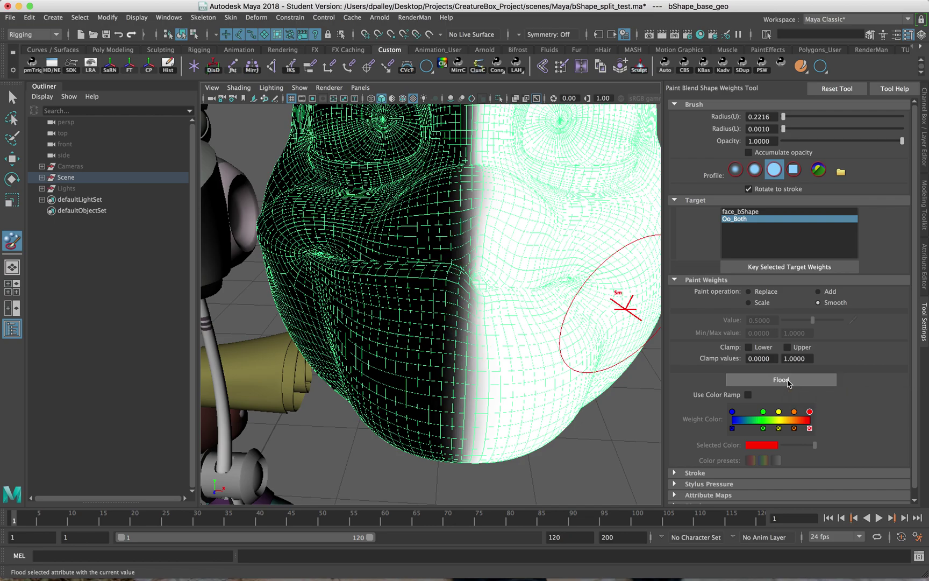
{"action": "left_click", "coordinate": [788, 381]}
{"action": "left_click", "coordinate": [788, 381]}
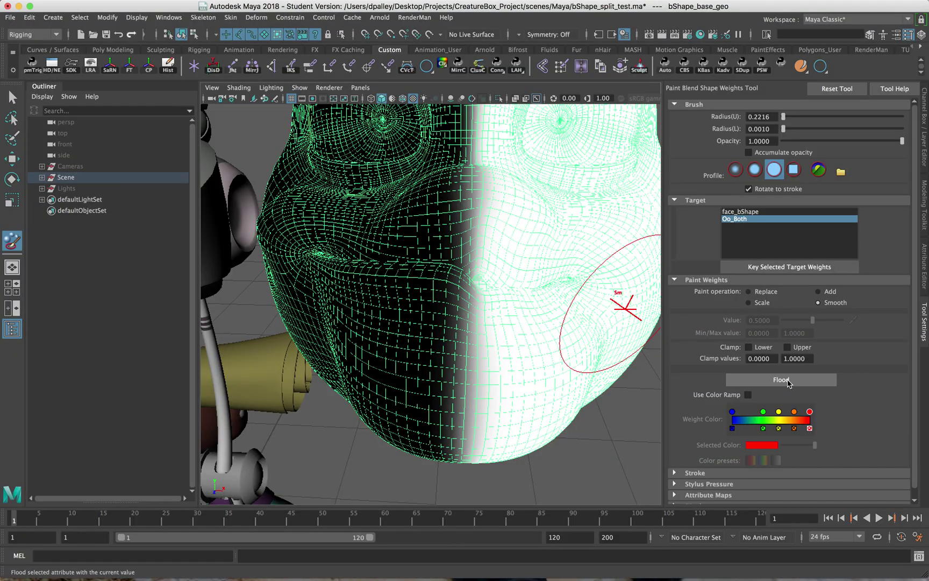
Inspect the weight falloff around the mouth and apply four more Smooth floods to the whole base head's Oo_Both weights
{"action": "left_click_drag", "start_coordinate": [602, 327], "coordinate": [643, 357], "text": "alt"}
{"action": "middle_click_drag", "start_coordinate": [599, 347], "coordinate": [561, 300], "text": "alt"}
{"action": "mouse_move", "coordinate": [560, 300]}
{"action": "left_mouse_down", "text": "alt"}
{"action": "mouse_move", "coordinate": [533, 316]}
{"action": "mouse_move", "coordinate": [559, 300]}
{"action": "mouse_move", "coordinate": [562, 313]}
{"action": "mouse_move", "coordinate": [549, 311]}
{"action": "left_mouse_up", "text": "alt"}
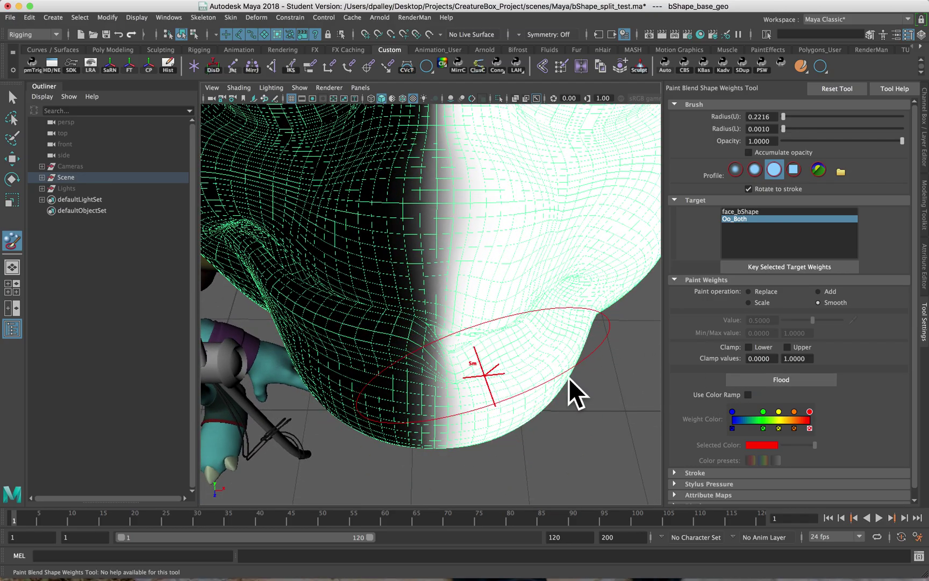
{"action": "left_click_drag", "start_coordinate": [430, 343], "coordinate": [474, 352], "text": "alt"}
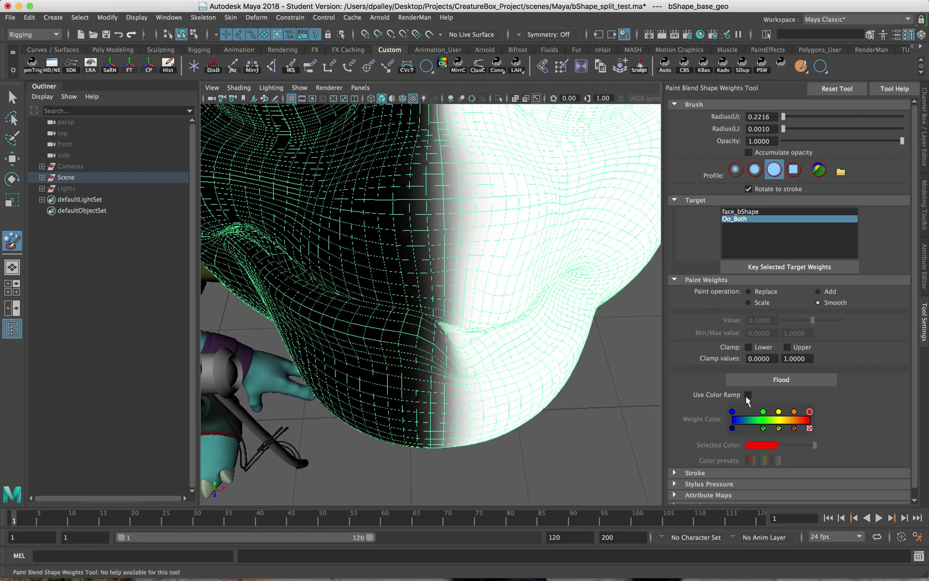
{"action": "left_click", "coordinate": [777, 380]}
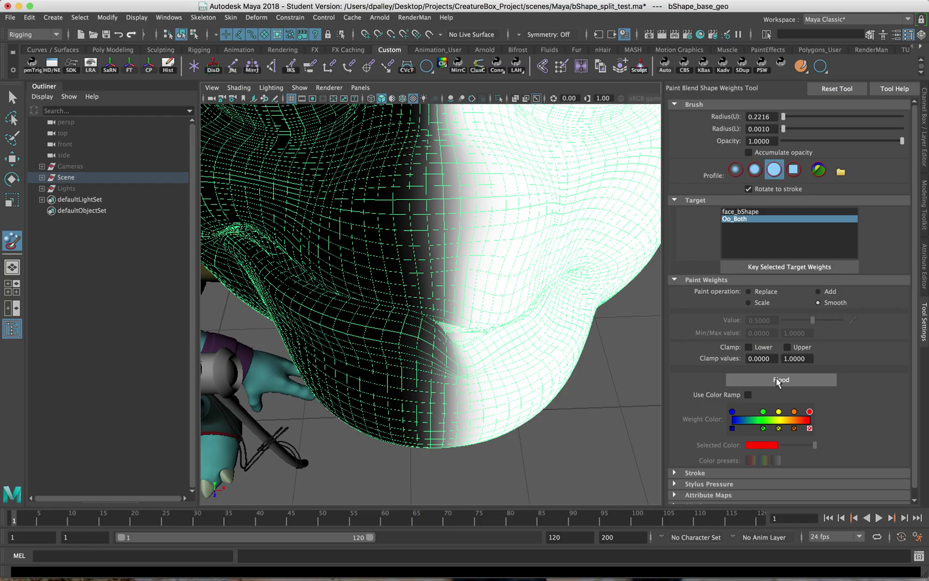
{"action": "left_click", "coordinate": [777, 380]}
{"action": "left_click", "coordinate": [777, 380]}
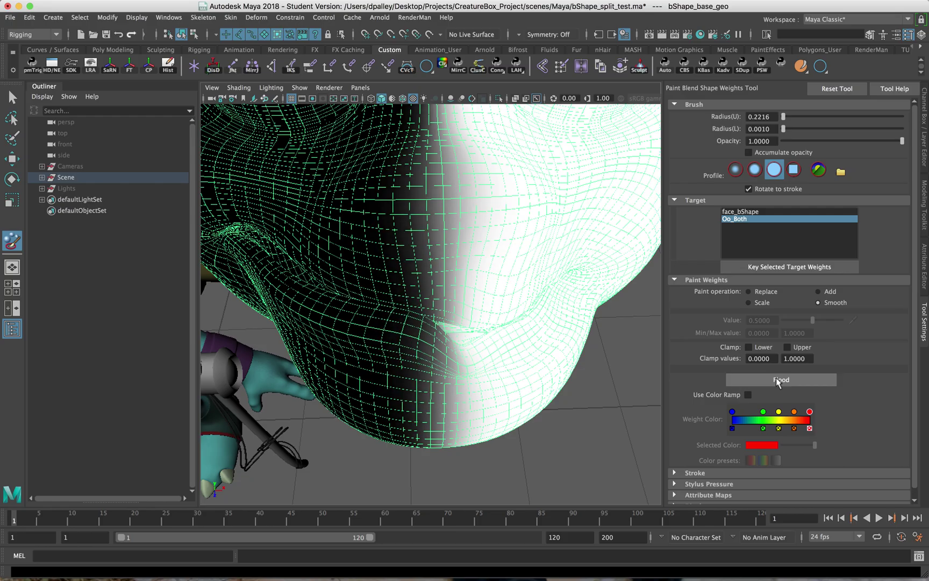
{"action": "left_click", "coordinate": [777, 380]}
{"action": "mouse_move", "coordinate": [591, 360]}
{"action": "left_mouse_down", "text": "alt"}
{"action": "mouse_move", "coordinate": [556, 349]}
{"action": "mouse_move", "coordinate": [529, 353]}
{"action": "mouse_move", "coordinate": [576, 358]}
{"action": "left_mouse_up", "text": "alt"}
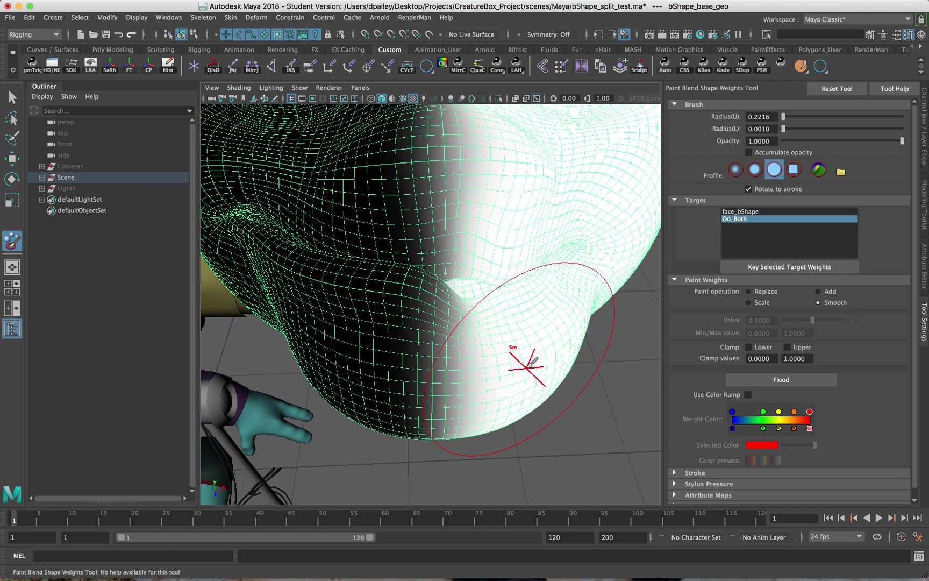
{"action": "left_click_drag", "start_coordinate": [534, 361], "coordinate": [475, 306], "text": "alt"}
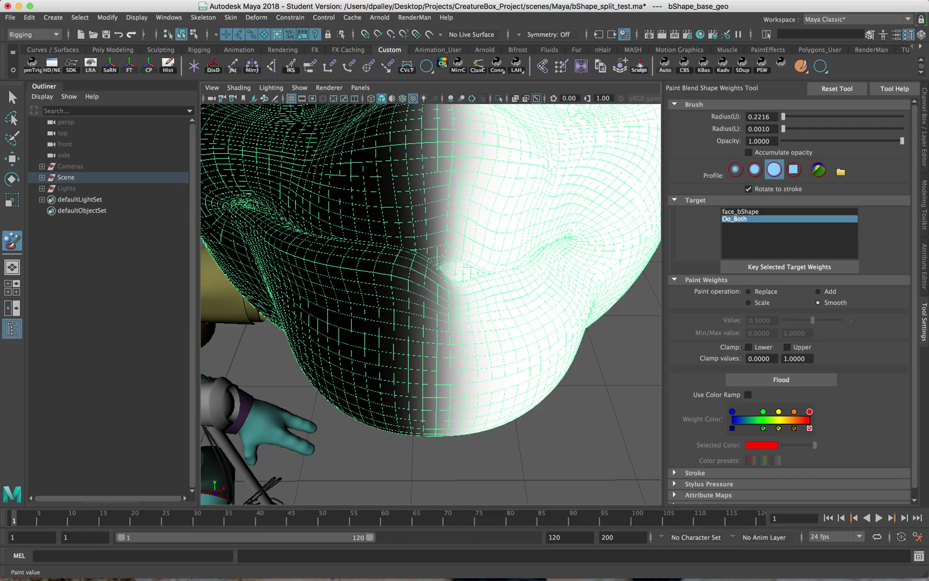
{"action": "mouse_move", "coordinate": [462, 371]}
{"action": "left_mouse_down", "text": "alt"}
{"action": "mouse_move", "coordinate": [432, 332]}
{"action": "mouse_move", "coordinate": [315, 327]}
{"action": "mouse_move", "coordinate": [386, 319]}
{"action": "left_mouse_up", "text": "alt"}
Duplicate the half-shaped base head and move the copy above the Oo_Both target head, at about X 4.08, Y 2.21
{"action": "key", "text": "w"}
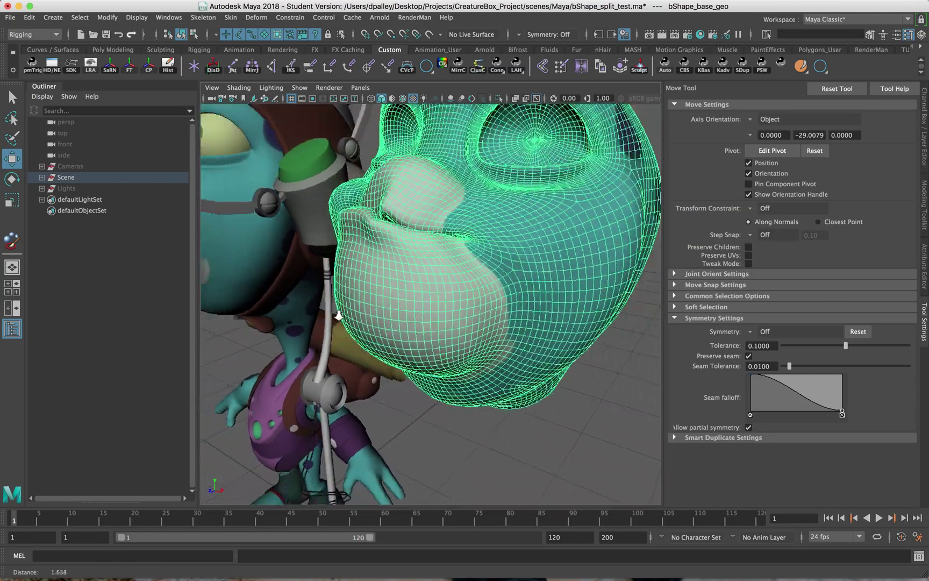
{"action": "left_click_drag", "start_coordinate": [339, 316], "coordinate": [449, 294], "text": "alt"}
{"action": "scroll", "coordinate": [457, 277], "scroll_direction": "down", "scroll_amount": 10}
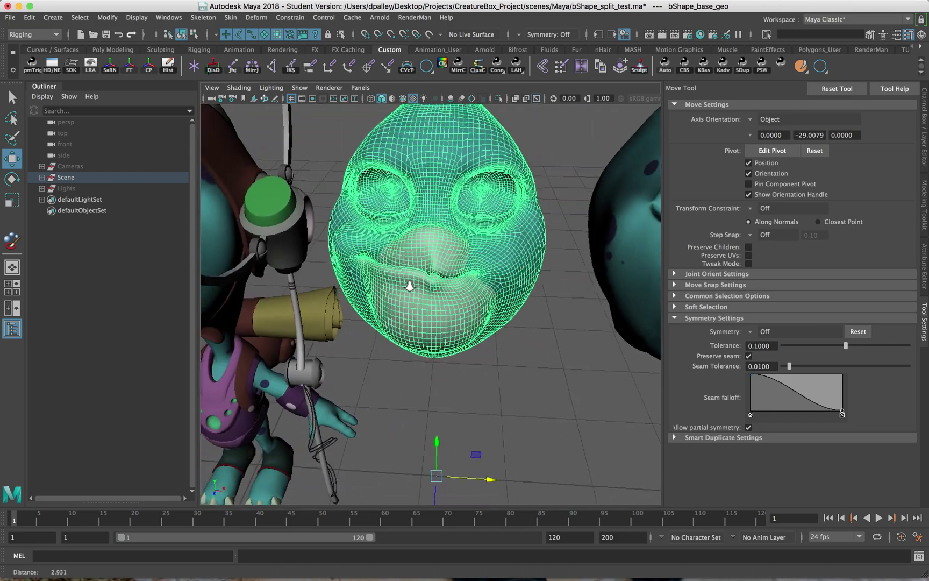
{"action": "key", "text": "ctrl+d"}
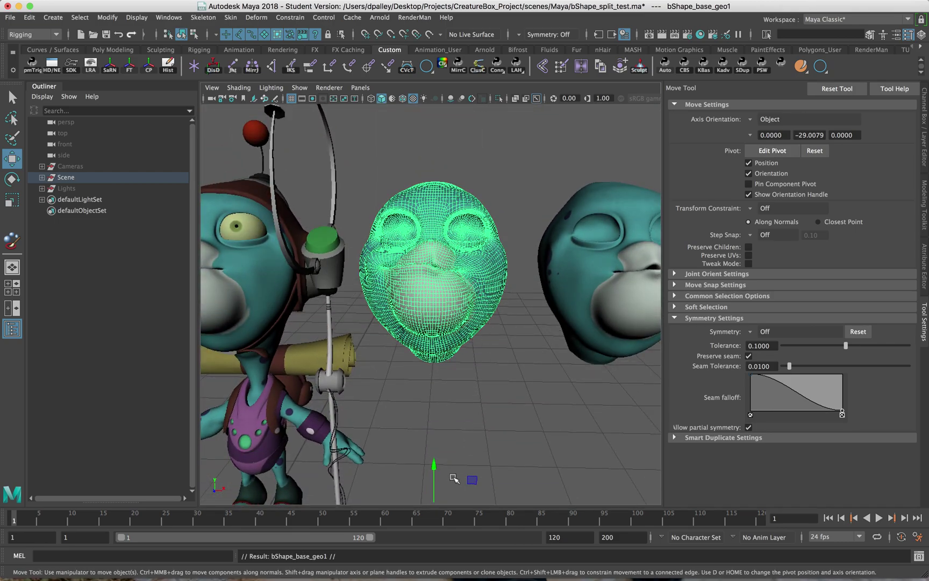
{"action": "left_click_drag", "start_coordinate": [434, 467], "coordinate": [435, 295]}
{"action": "scroll", "coordinate": [439, 336], "scroll_direction": "down", "scroll_amount": 5}
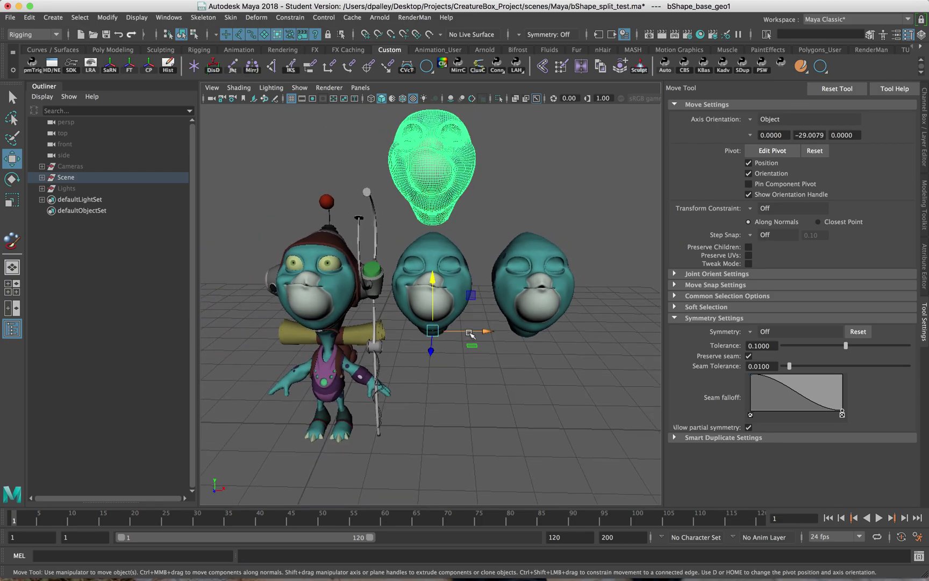
{"action": "left_click_drag", "start_coordinate": [470, 334], "coordinate": [568, 336]}
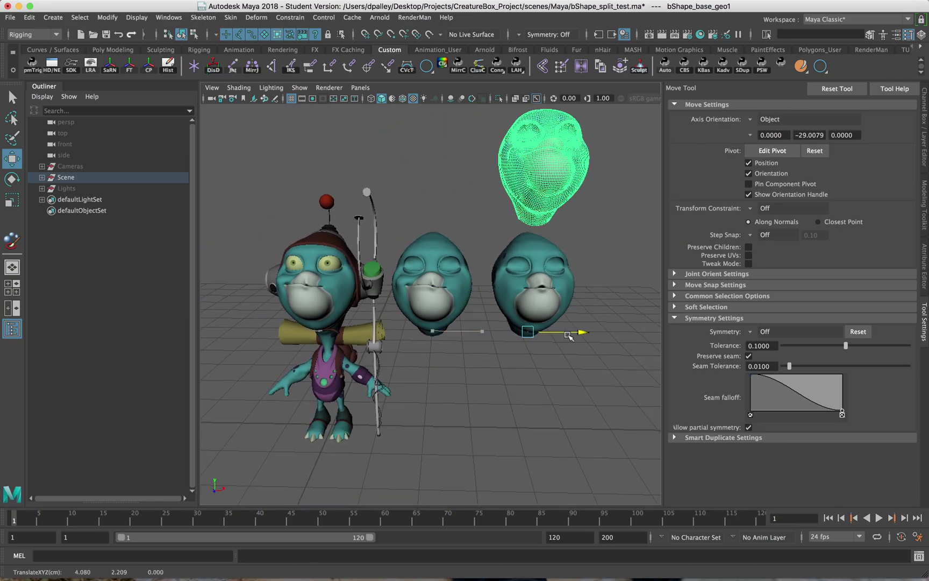
Reset the original base head's Oo_Both weights by flooding the whole mesh with the Replace operation at a value of 1
{"action": "scroll", "coordinate": [535, 277], "scroll_direction": "up", "scroll_amount": 6}
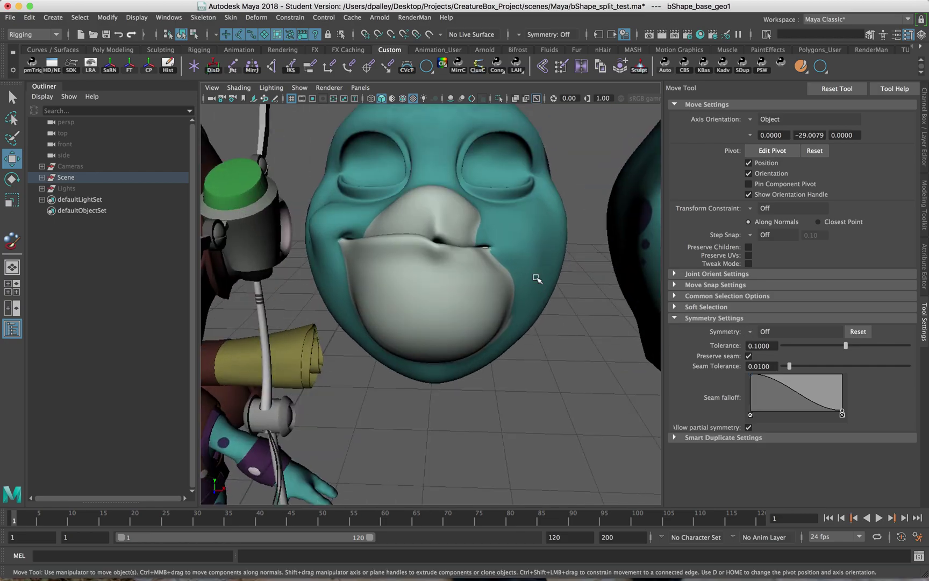
{"action": "left_click", "coordinate": [535, 277]}
{"action": "key", "text": "y"}
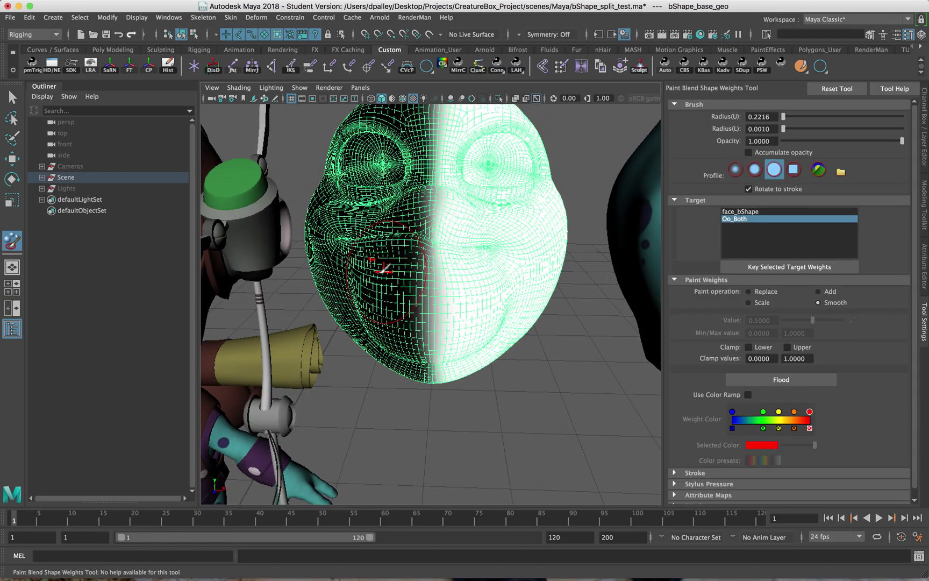
{"action": "right_click_drag", "start_coordinate": [383, 272], "coordinate": [458, 282], "text": "alt"}
{"action": "middle_click_drag", "start_coordinate": [473, 266], "coordinate": [479, 315], "text": "alt"}
{"action": "right_click_drag", "start_coordinate": [478, 315], "coordinate": [427, 302], "text": "alt"}
{"action": "left_click_drag", "start_coordinate": [428, 302], "coordinate": [438, 303], "text": "alt"}
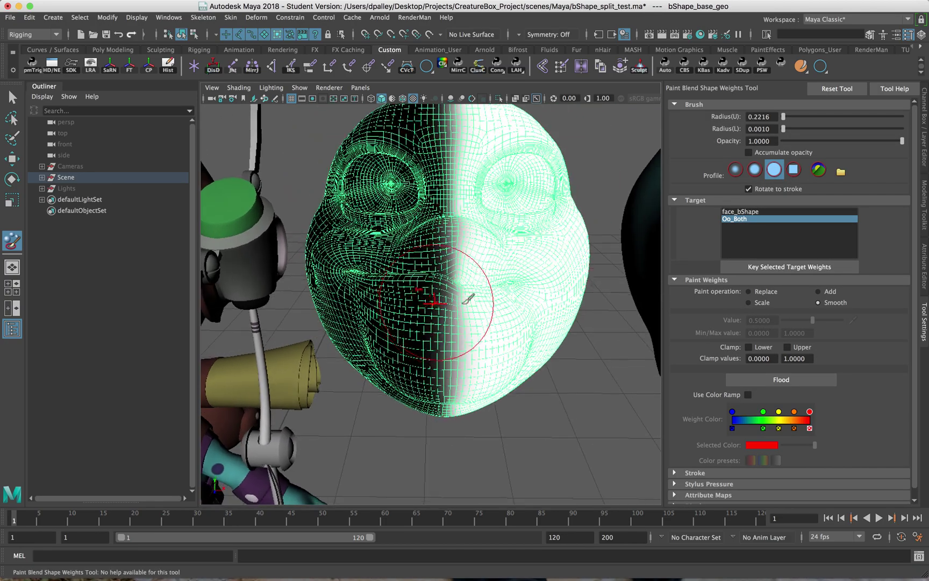
{"action": "left_click", "coordinate": [767, 292]}
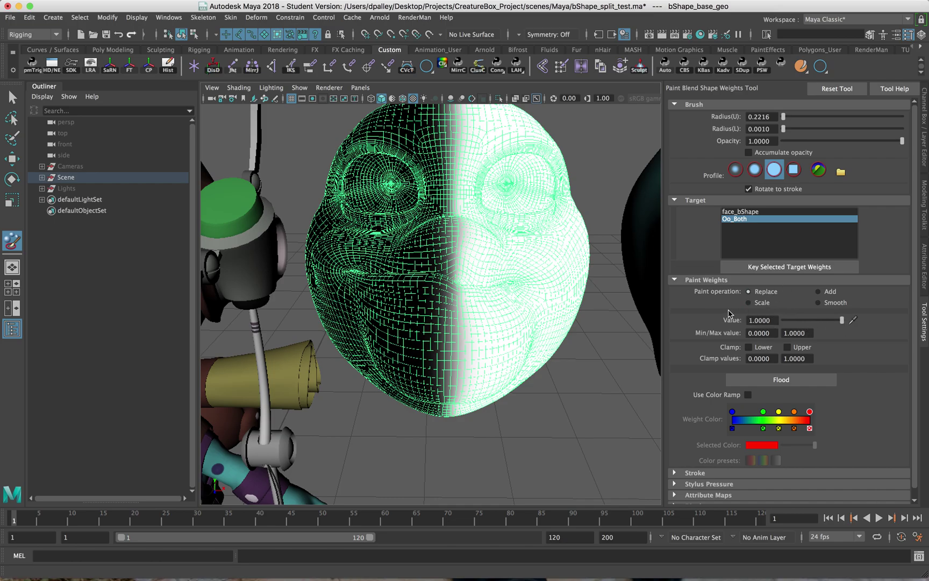
{"action": "left_click", "coordinate": [781, 380]}
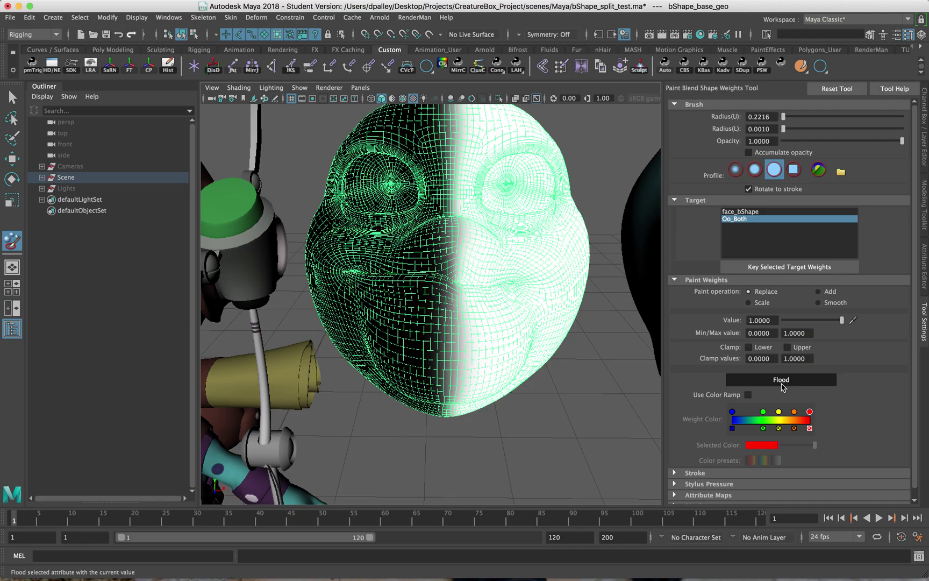
{"action": "mouse_move", "coordinate": [472, 379]}
{"action": "right_mouse_down", "text": "alt"}
{"action": "mouse_move", "coordinate": [442, 384]}
{"action": "mouse_move", "coordinate": [470, 401]}
{"action": "right_mouse_up", "text": "alt"}
{"action": "mouse_move", "coordinate": [470, 400]}
{"action": "left_mouse_down", "text": "alt"}
{"action": "mouse_move", "coordinate": [500, 371]}
{"action": "mouse_move", "coordinate": [515, 375]}
{"action": "mouse_move", "coordinate": [511, 301]}
{"action": "mouse_move", "coordinate": [441, 285]}
{"action": "mouse_move", "coordinate": [520, 282]}
{"action": "mouse_move", "coordinate": [486, 286]}
{"action": "left_mouse_up", "text": "alt"}
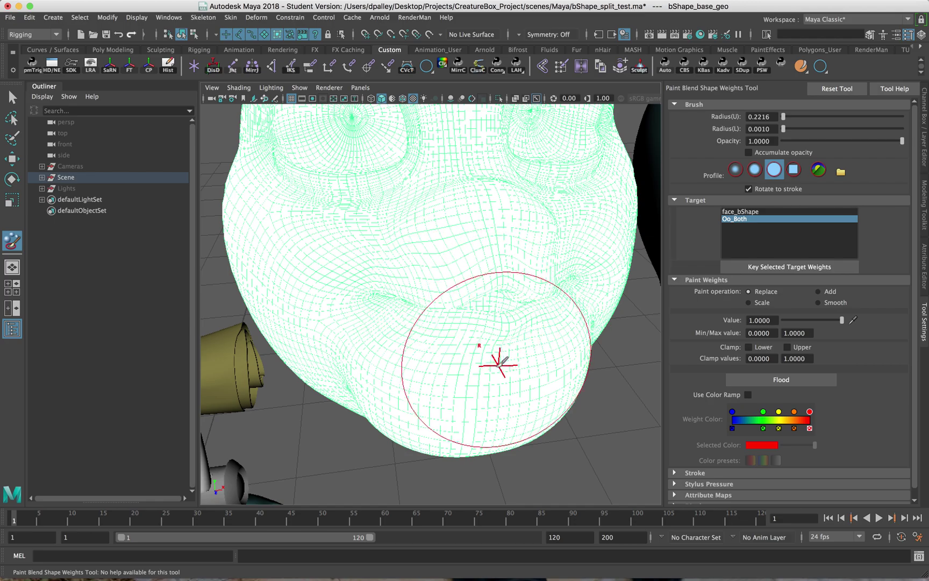
{"action": "mouse_move", "coordinate": [496, 365]}
{"action": "left_mouse_down", "text": "alt"}
{"action": "mouse_move", "coordinate": [483, 363]}
{"action": "mouse_move", "coordinate": [467, 325]}
{"action": "mouse_move", "coordinate": [471, 336]}
{"action": "left_mouse_up", "text": "alt"}
{"action": "key", "text": "w"}
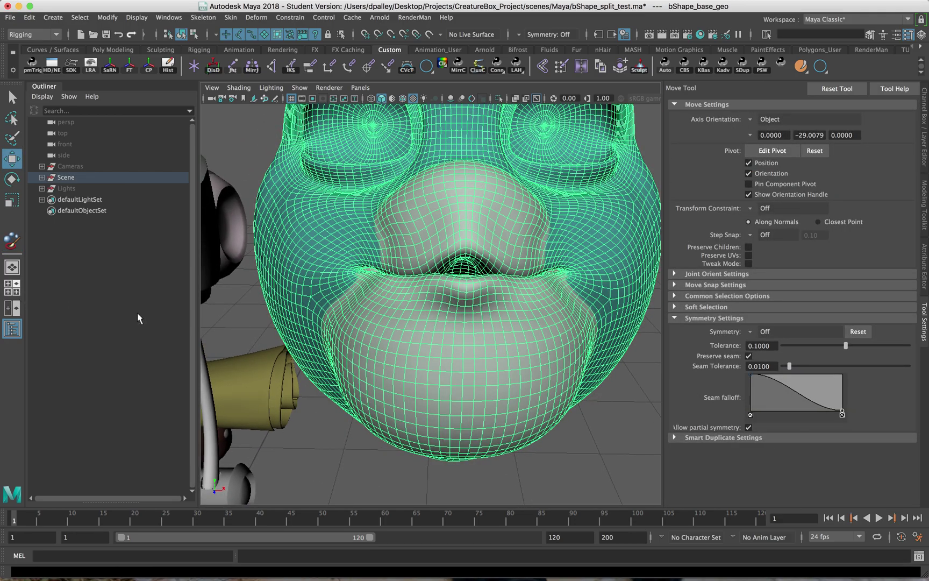
Switch the base head to vertex mode in the front view and select all vertices on the character's left half up to the center line
{"action": "key", "text": "space"}
{"action": "key", "text": "space"}
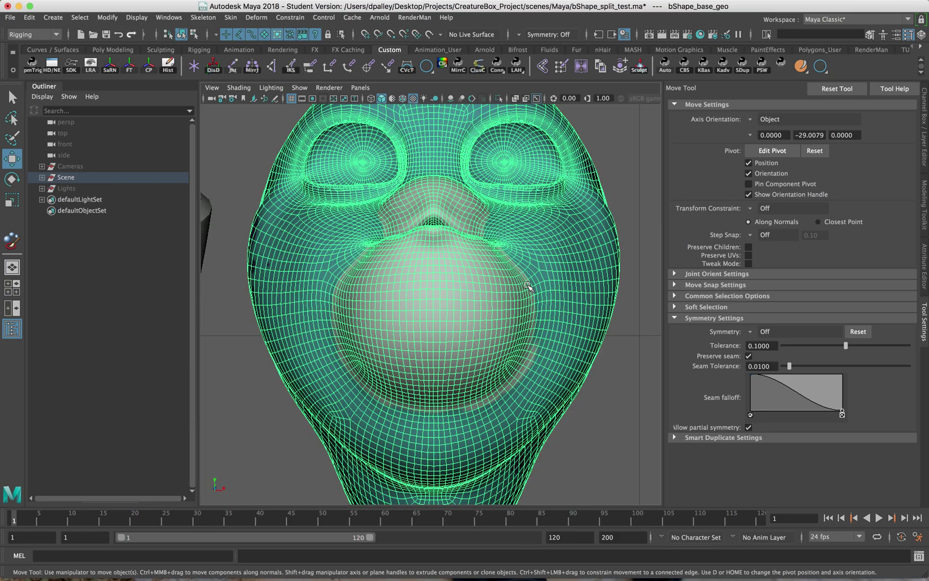
{"action": "right_click_drag", "start_coordinate": [528, 248], "coordinate": [474, 246]}
{"action": "key", "text": "a"}
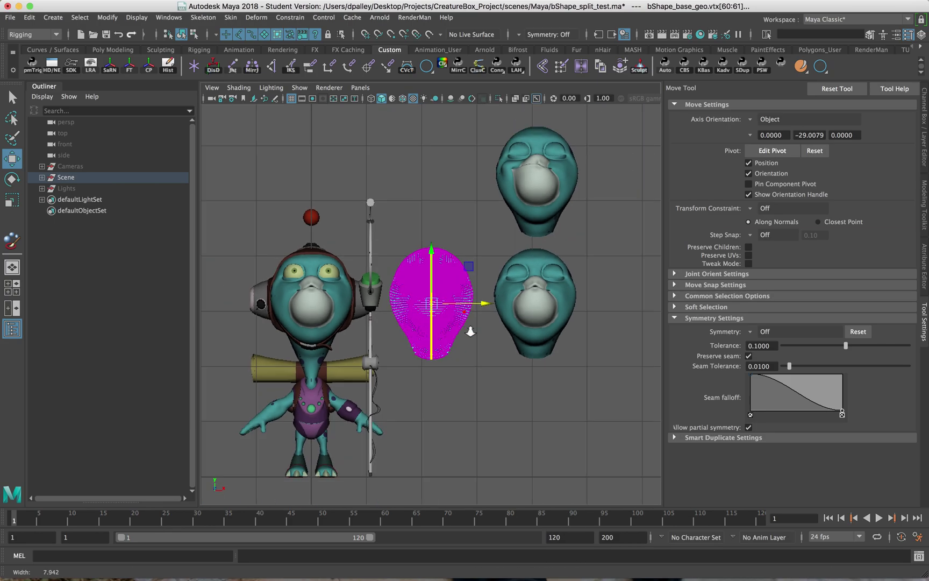
{"action": "right_click_drag", "start_coordinate": [512, 340], "coordinate": [701, 373], "text": "alt"}
{"action": "middle_click_drag", "start_coordinate": [579, 454], "coordinate": [574, 425], "text": "alt"}
{"action": "scroll", "coordinate": [573, 438], "scroll_direction": "up", "scroll_amount": 3}
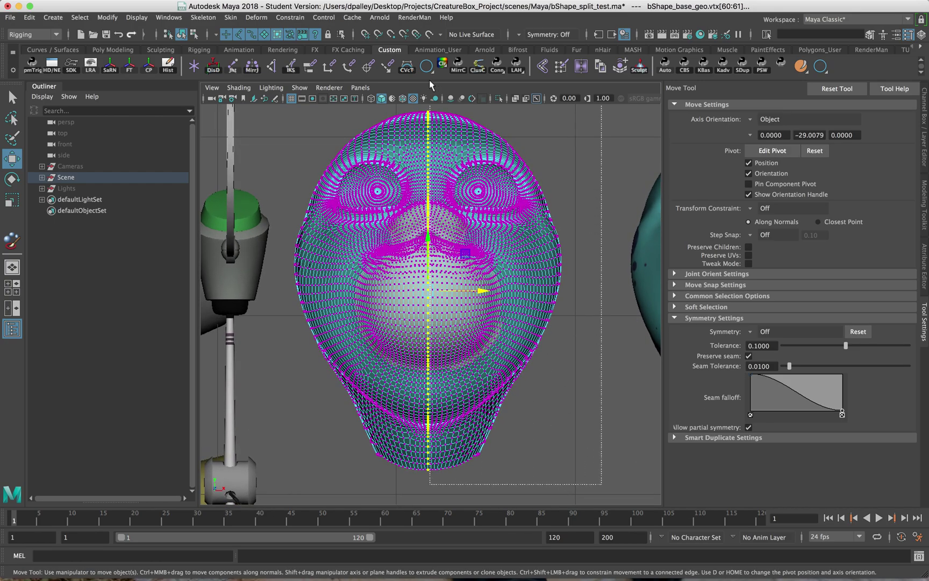
{"action": "left_click_drag", "start_coordinate": [431, 86], "coordinate": [431, 86]}
{"action": "scroll", "coordinate": [639, 286], "scroll_direction": "up", "scroll_amount": 5}
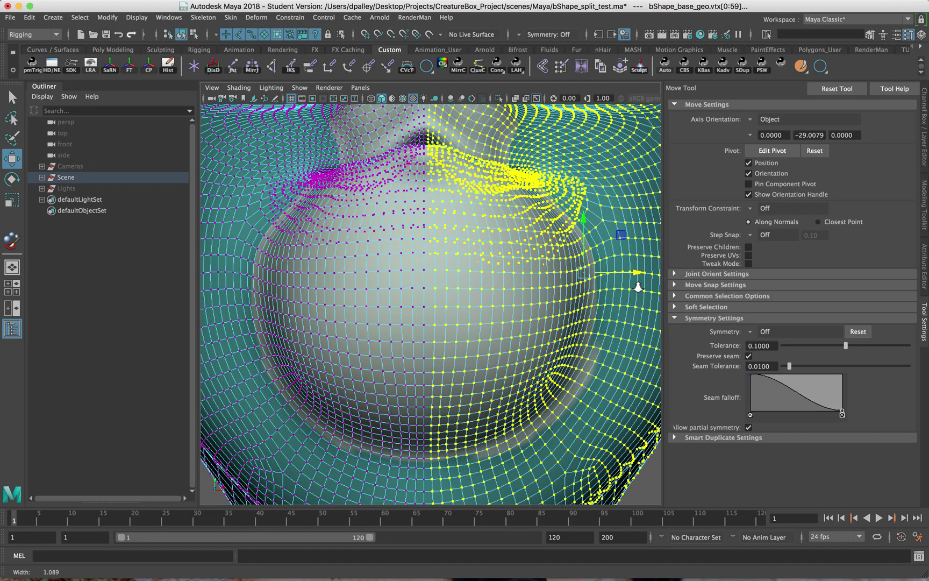
{"action": "right_click_drag", "start_coordinate": [638, 286], "coordinate": [572, 286], "text": "alt"}
{"action": "middle_click_drag", "start_coordinate": [480, 315], "coordinate": [487, 172], "text": "alt"}
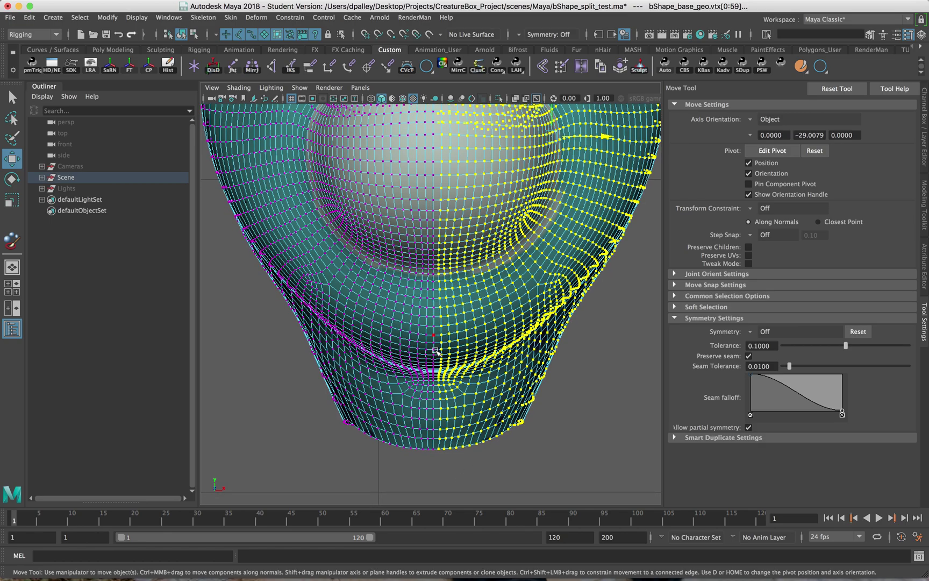
{"action": "middle_click_drag", "start_coordinate": [503, 273], "coordinate": [477, 381], "text": "alt"}
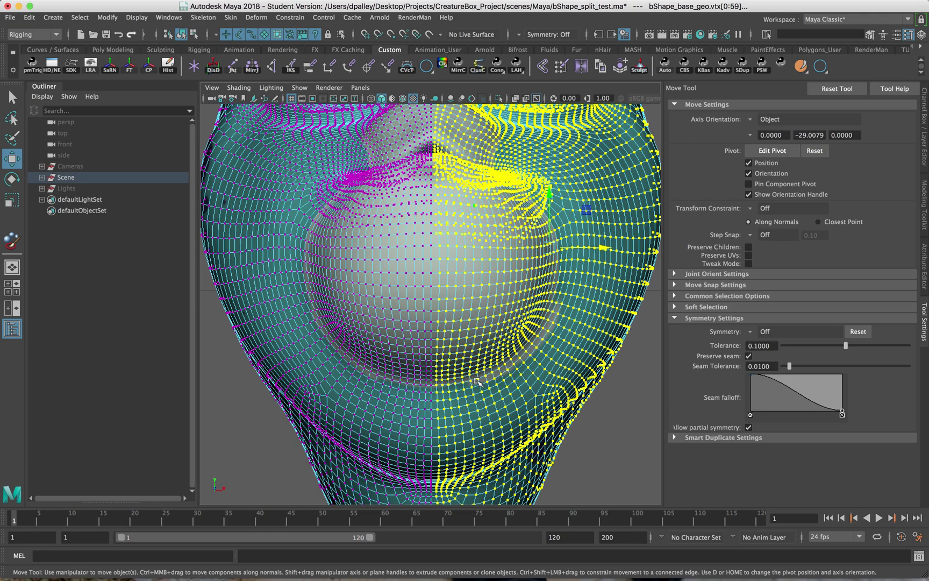
{"action": "middle_click_drag", "start_coordinate": [435, 143], "coordinate": [438, 248], "text": "alt"}
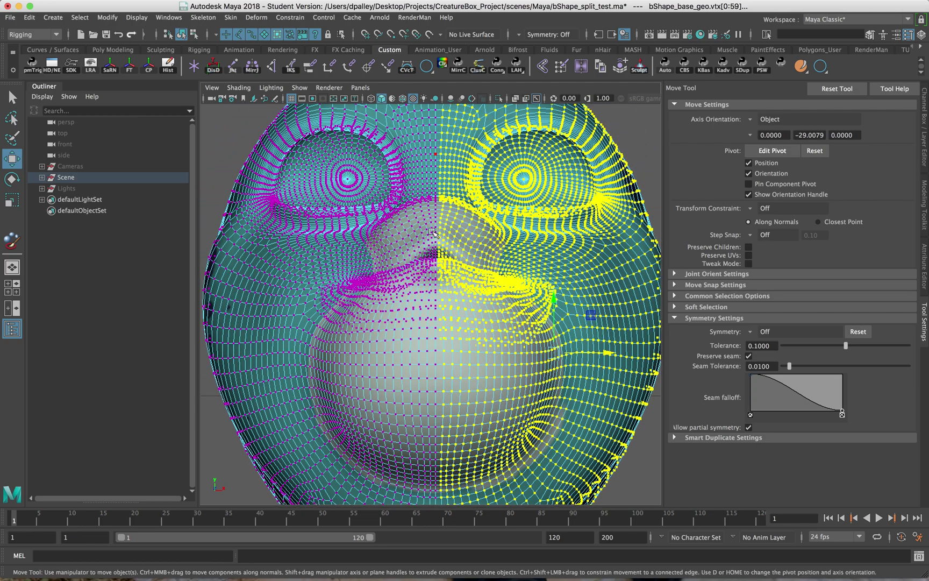
Flood the selected left-half vertices' Oo_Both weights in the perspective view using the Replace operation at a value of 0
{"action": "key", "text": "space"}
{"action": "key", "text": "space"}
{"action": "key", "text": "y"}
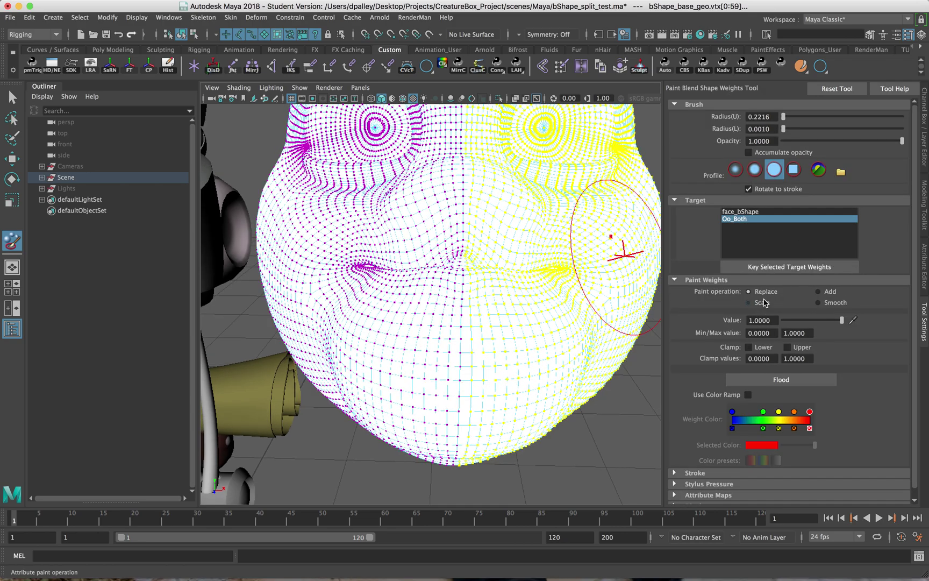
{"action": "left_click", "coordinate": [771, 379]}
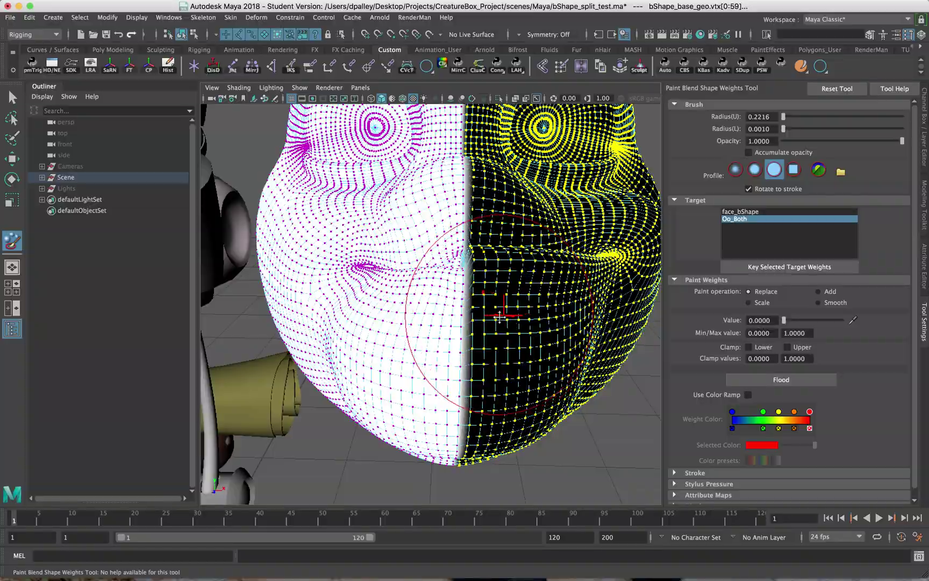
{"action": "mouse_move", "coordinate": [500, 318]}
{"action": "left_mouse_down", "text": "alt"}
{"action": "mouse_move", "coordinate": [460, 329]}
{"action": "mouse_move", "coordinate": [374, 473]}
{"action": "mouse_move", "coordinate": [471, 322]}
{"action": "left_mouse_up", "text": "alt"}
{"action": "right_click_drag", "start_coordinate": [471, 322], "coordinate": [553, 327], "text": "alt"}
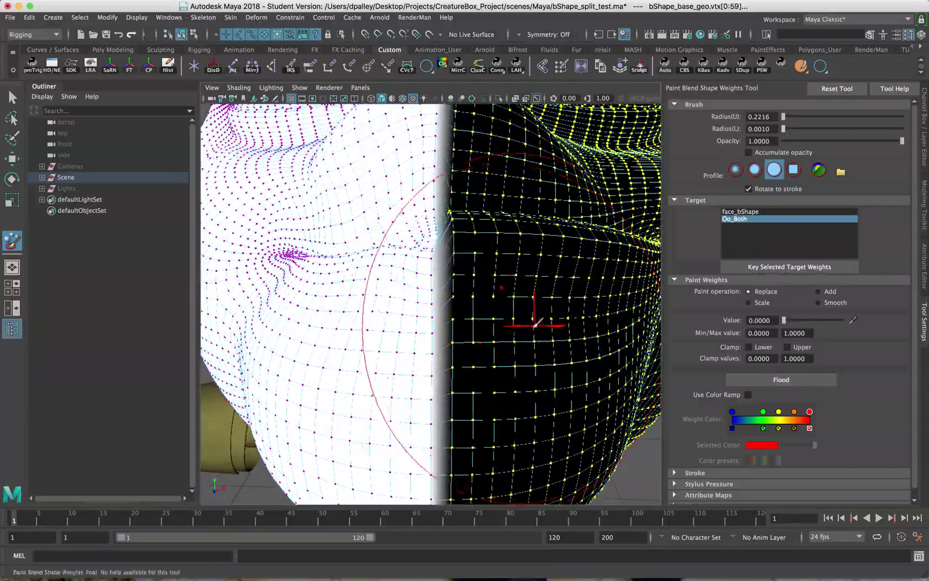
Select the vertex loop down the center of the base head and flood its Oo_Both weights with Replace at 0.5
{"action": "key", "text": "w"}
{"action": "key", "text": "F8"}
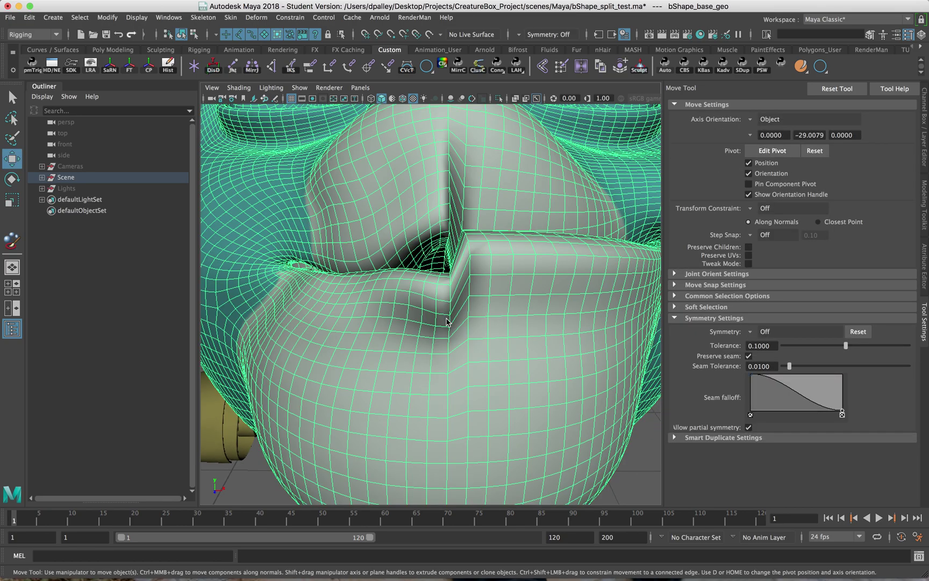
{"action": "right_click_drag", "start_coordinate": [446, 322], "coordinate": [446, 274]}
{"action": "left_click", "coordinate": [453, 321]}
{"action": "key", "text": "q"}
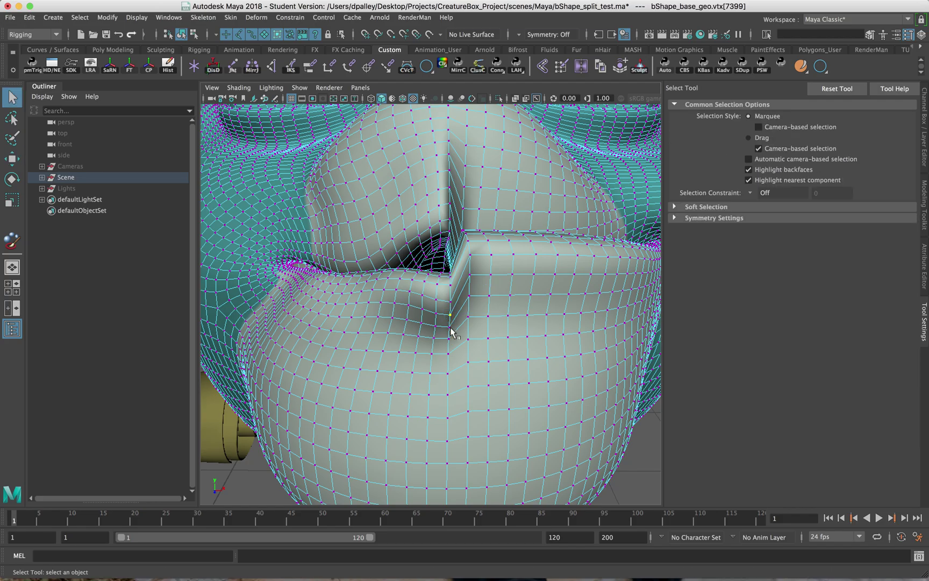
{"action": "double_click", "coordinate": [449, 326], "text": "shift"}
{"action": "mouse_move", "coordinate": [461, 331]}
{"action": "left_mouse_down", "text": "alt"}
{"action": "mouse_move", "coordinate": [417, 318]}
{"action": "mouse_move", "coordinate": [424, 322]}
{"action": "left_mouse_up", "text": "alt"}
{"action": "key", "text": "y"}
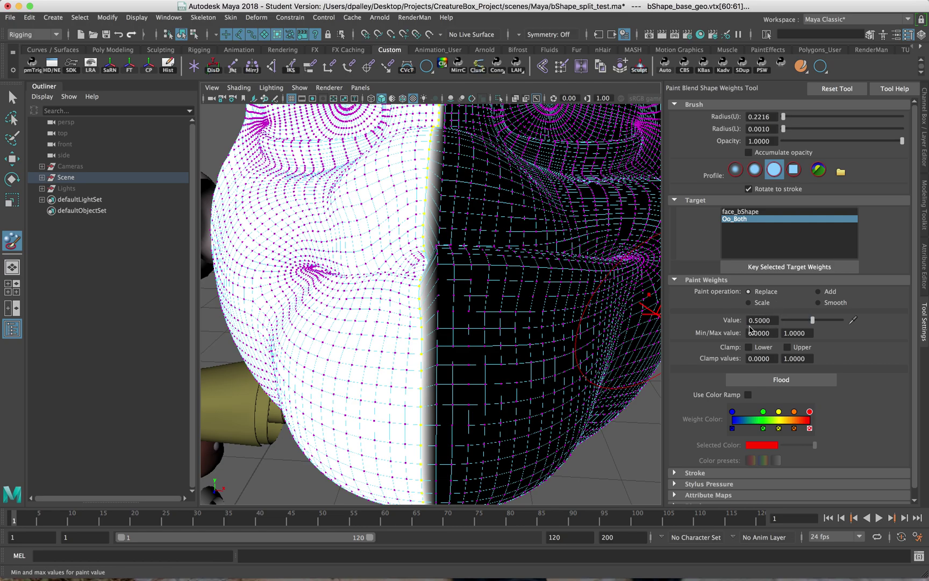
{"action": "left_click", "coordinate": [781, 380]}
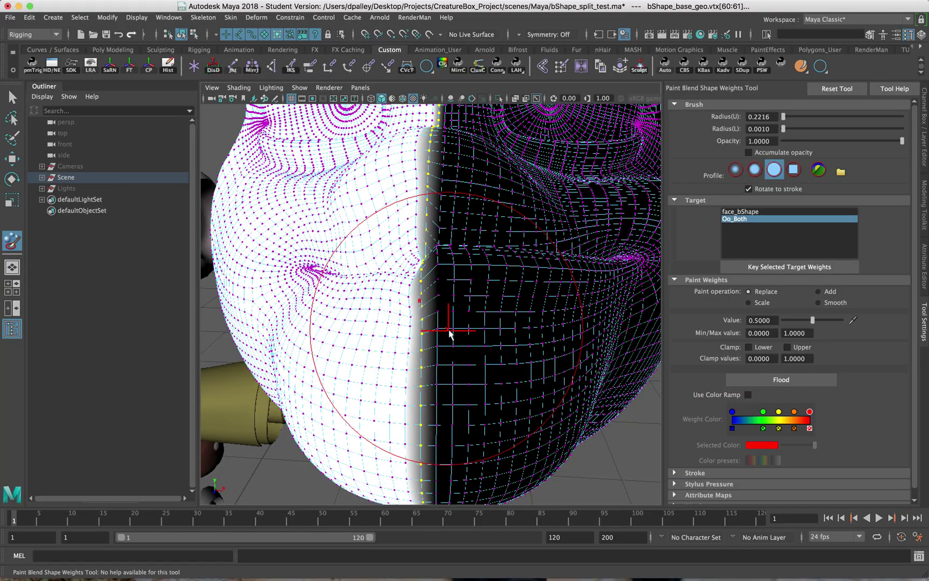
{"action": "mouse_move", "coordinate": [446, 328]}
{"action": "left_mouse_down", "text": "alt"}
{"action": "mouse_move", "coordinate": [493, 338]}
{"action": "mouse_move", "coordinate": [442, 334]}
{"action": "left_mouse_up", "text": "alt"}
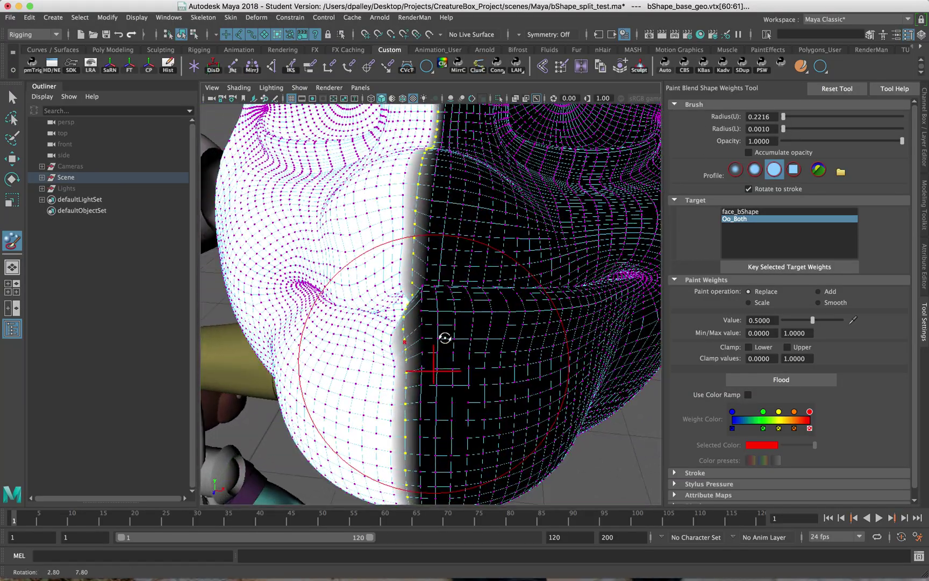
Return the base head to object mode and flood the whole mesh's Oo_Both weights about ten times with the Smooth operation
{"action": "key", "text": "w"}
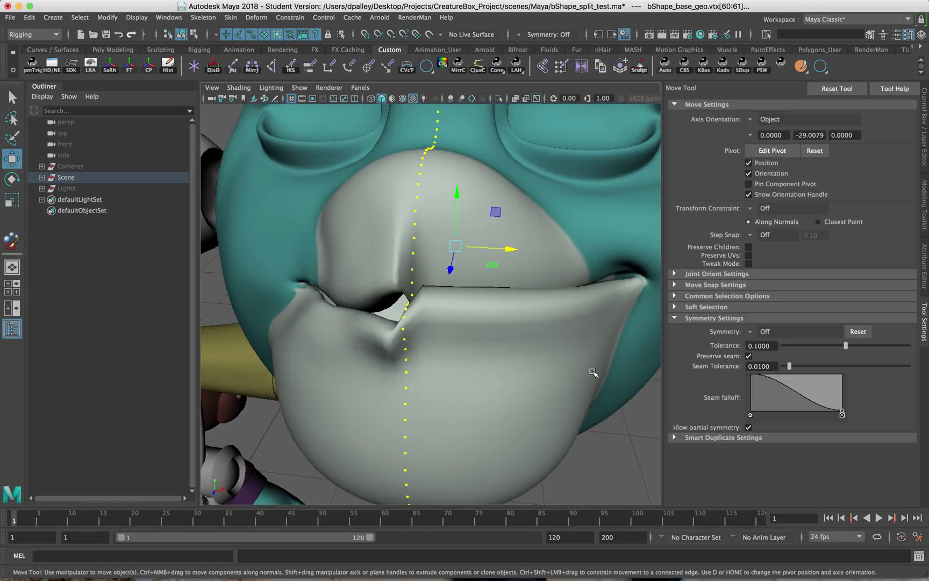
{"action": "key", "text": "F8"}
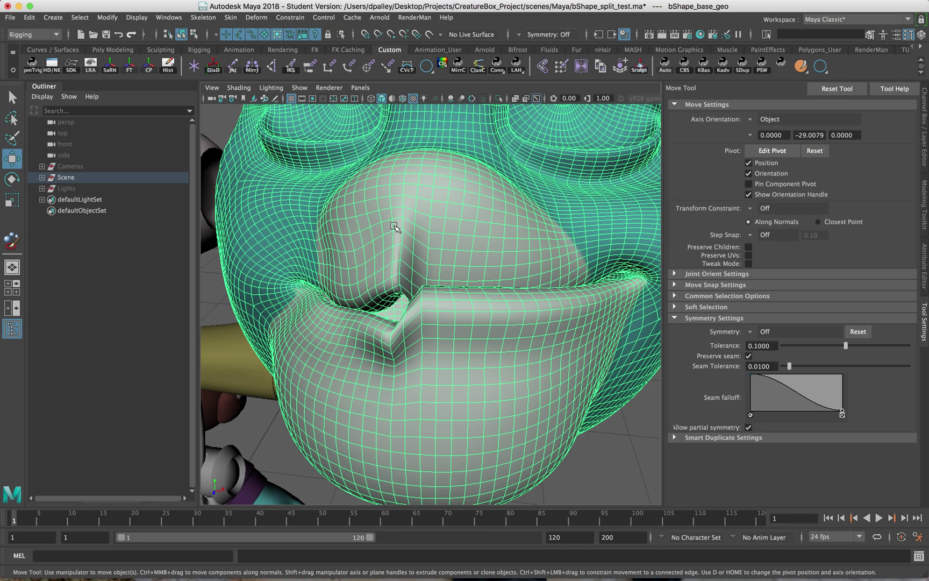
{"action": "key", "text": "y"}
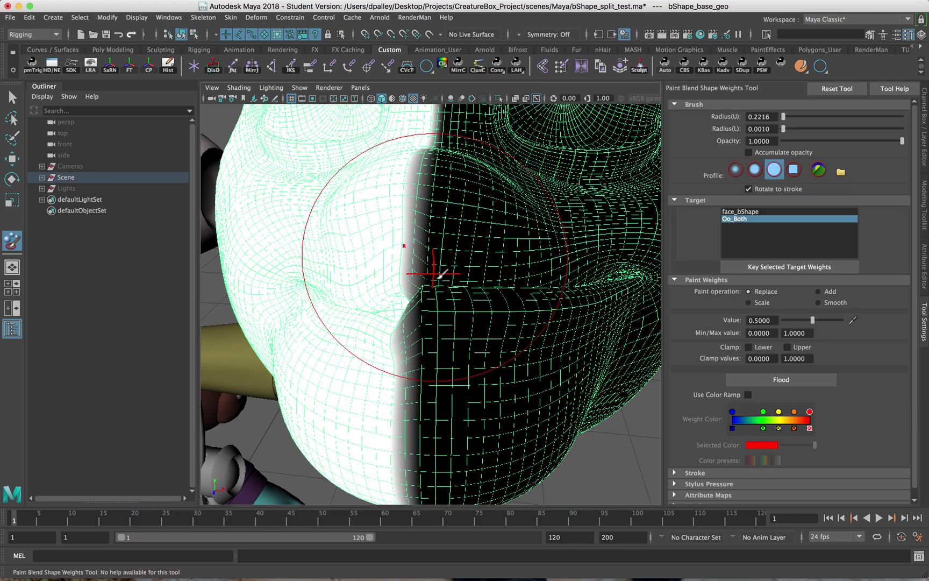
{"action": "left_click_drag", "start_coordinate": [437, 273], "coordinate": [469, 293], "text": "alt"}
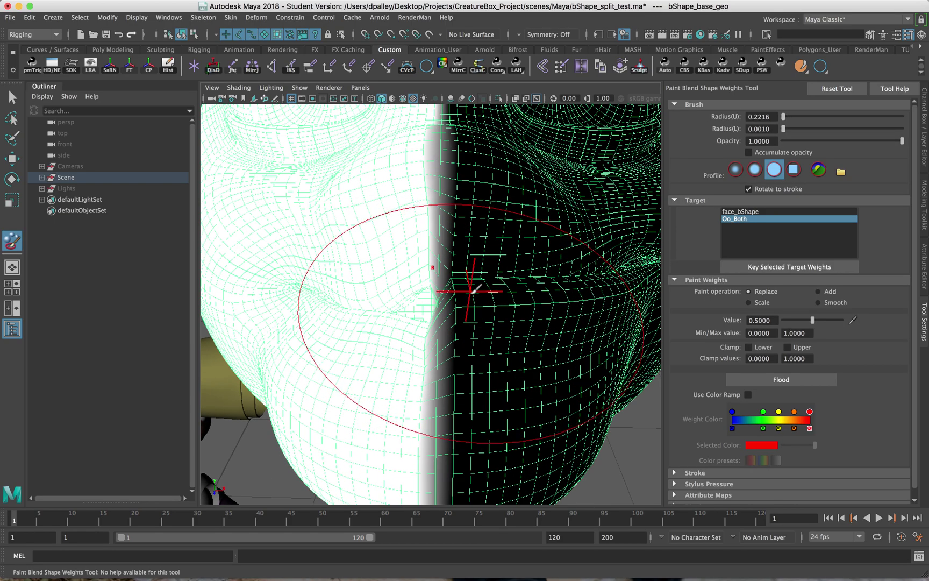
{"action": "left_click", "coordinate": [819, 303]}
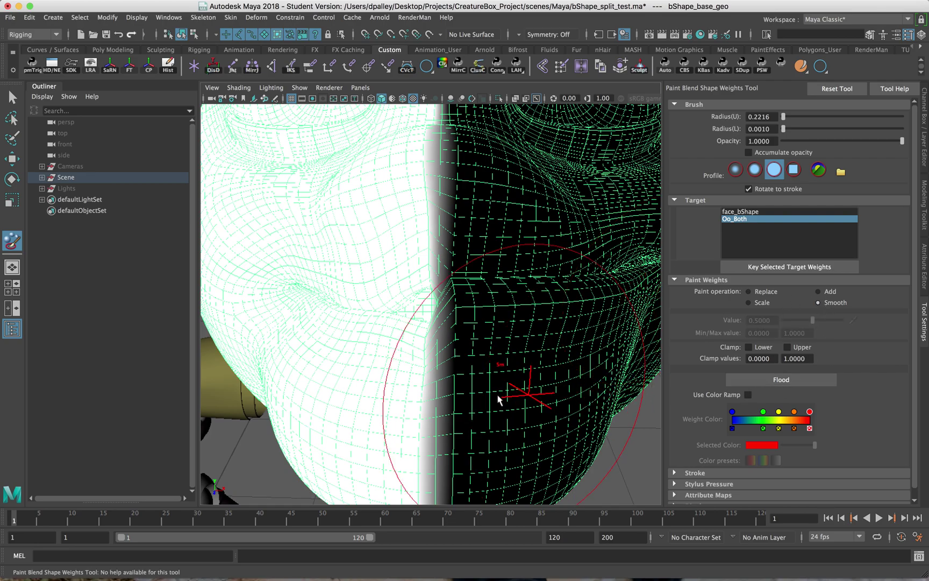
{"action": "left_click_drag", "start_coordinate": [498, 395], "coordinate": [497, 391], "text": "alt"}
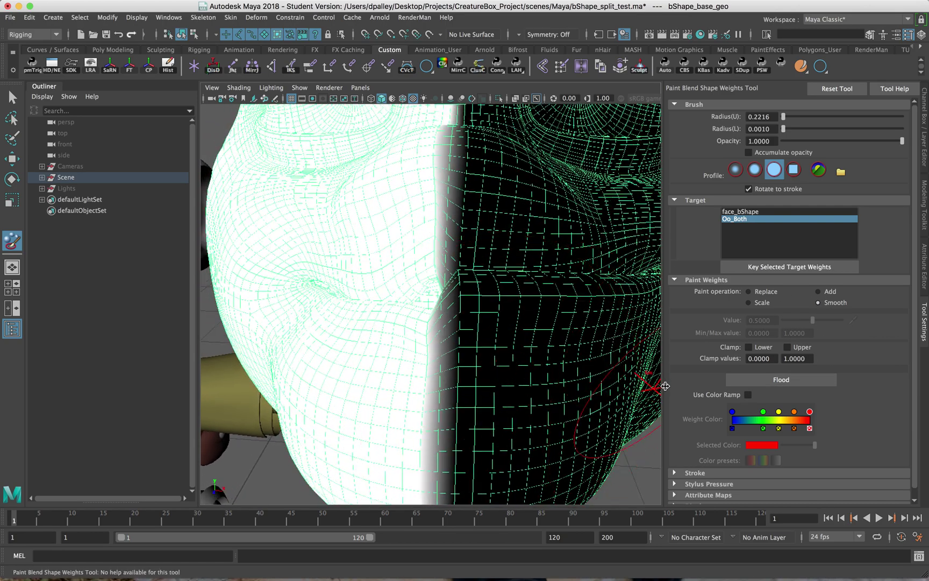
{"action": "left_click", "coordinate": [755, 382]}
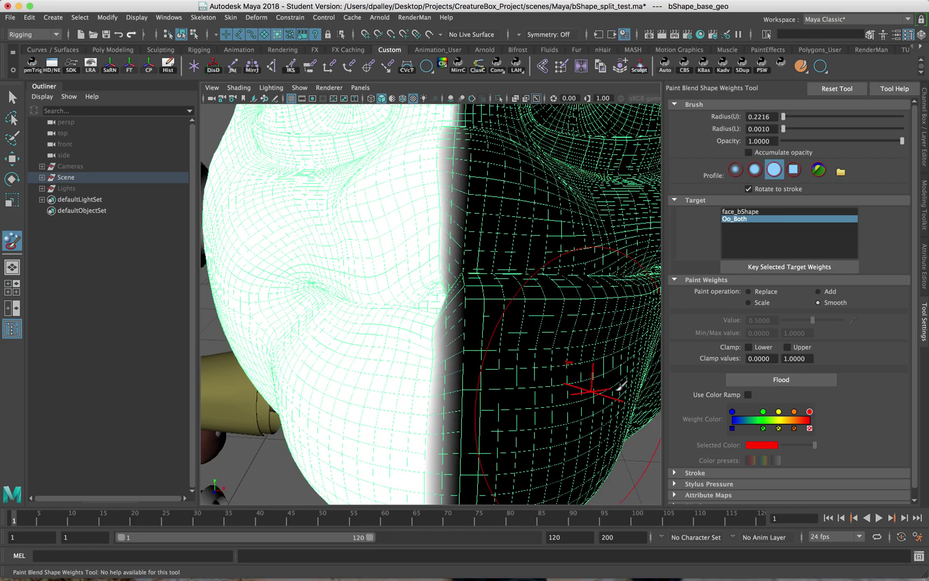
{"action": "left_click", "coordinate": [762, 382]}
{"action": "left_click", "coordinate": [762, 379]}
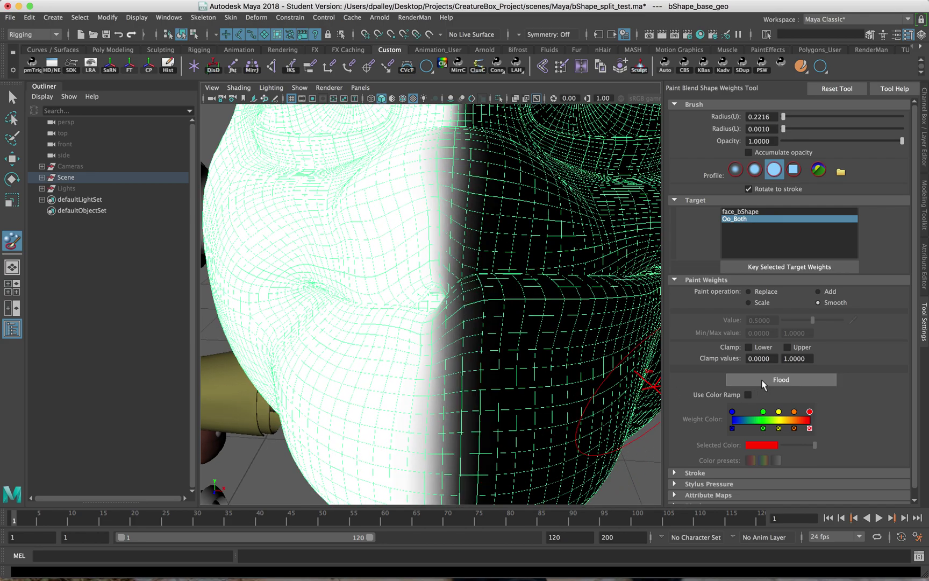
{"action": "left_click", "coordinate": [761, 379]}
{"action": "left_click", "coordinate": [762, 379]}
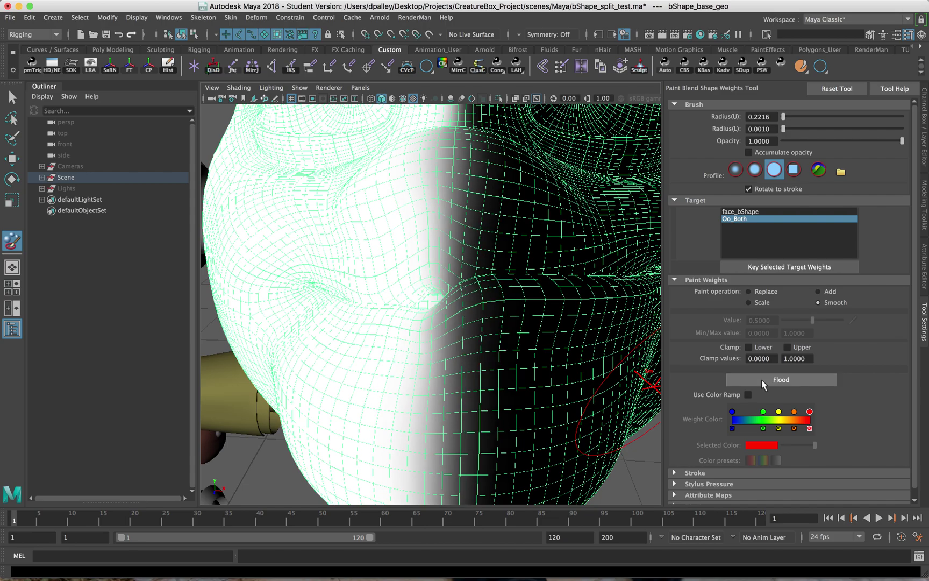
{"action": "left_click", "coordinate": [761, 379]}
{"action": "left_click", "coordinate": [762, 379]}
{"action": "left_click", "coordinate": [762, 379]}
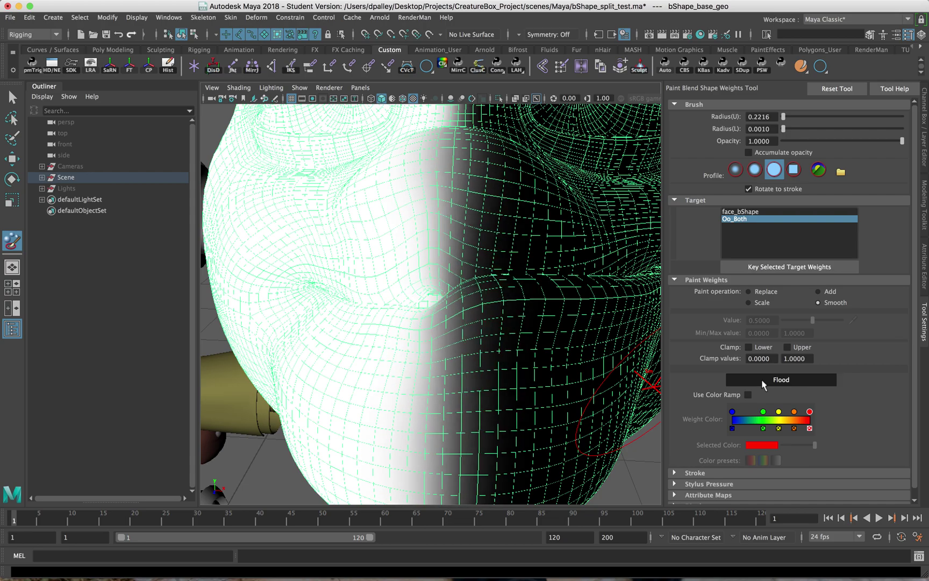
{"action": "left_click", "coordinate": [762, 379]}
{"action": "left_click", "coordinate": [762, 379]}
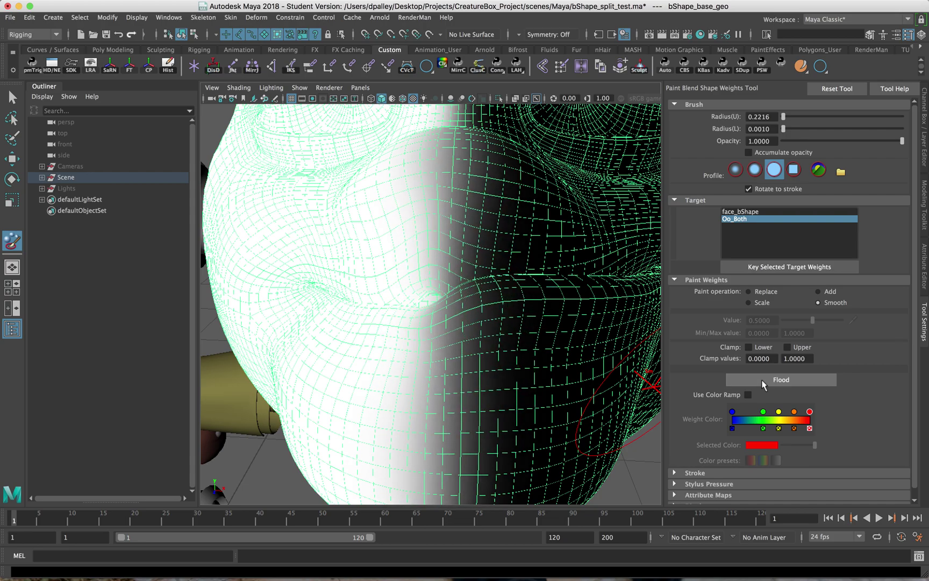
Duplicate the half-shaped base head and move the copy straight up above the original, to about X 2.18, Y 2.17
{"action": "right_click_drag", "start_coordinate": [474, 312], "coordinate": [419, 318], "text": "alt"}
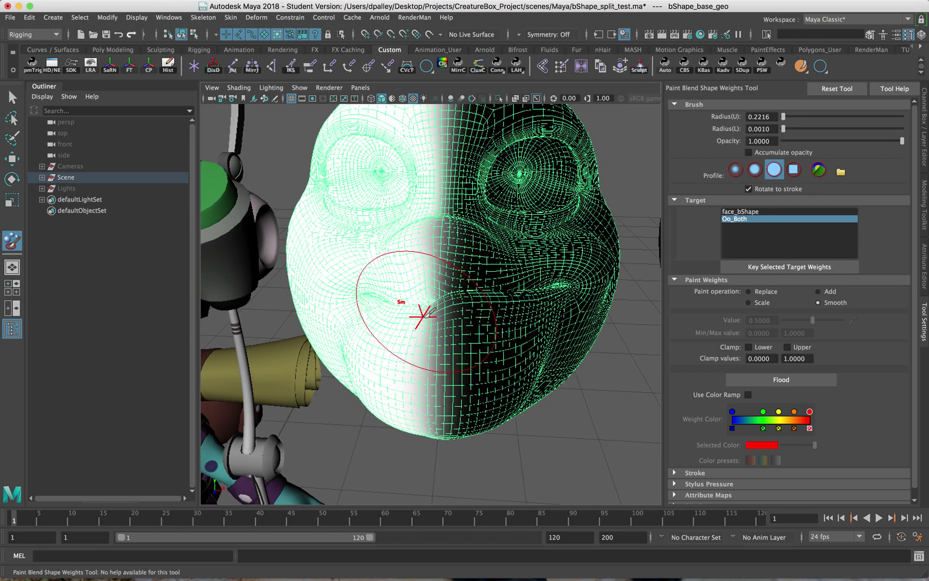
{"action": "key", "text": "w"}
{"action": "scroll", "coordinate": [457, 321], "scroll_direction": "down", "scroll_amount": 6}
{"action": "left_click_drag", "start_coordinate": [469, 326], "coordinate": [463, 321], "text": "alt"}
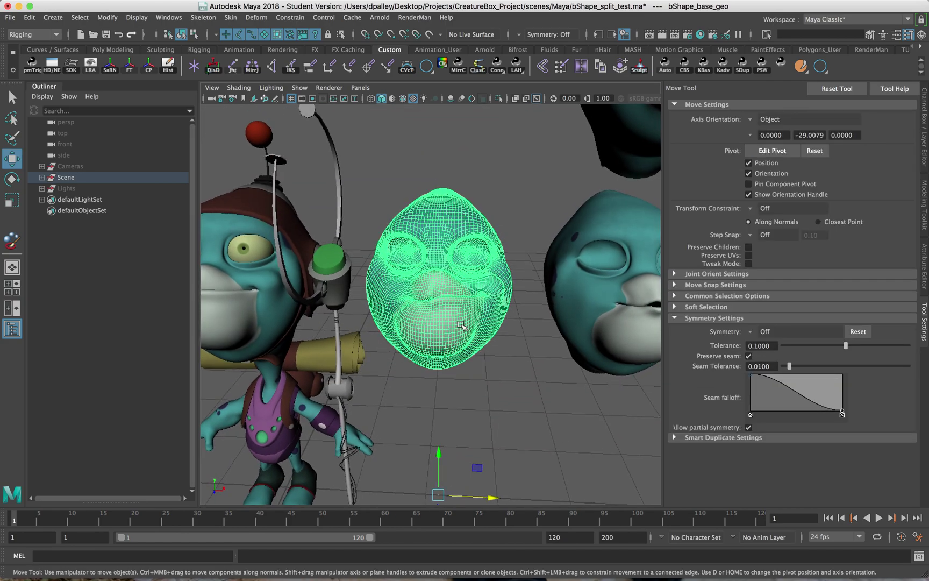
{"action": "key", "text": "ctrl+d"}
{"action": "left_click_drag", "start_coordinate": [438, 454], "coordinate": [454, 309]}
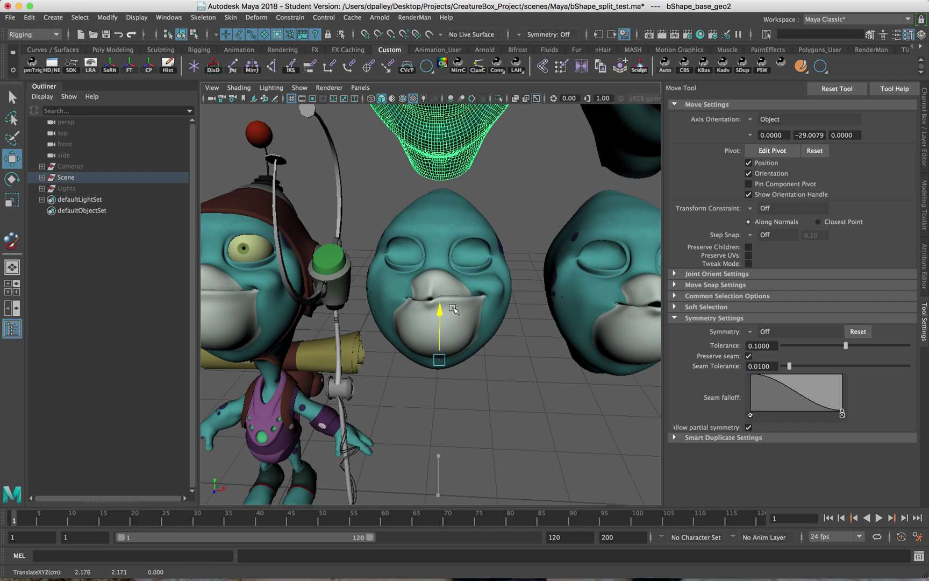
{"action": "scroll", "coordinate": [489, 274], "scroll_direction": "down", "scroll_amount": 3}
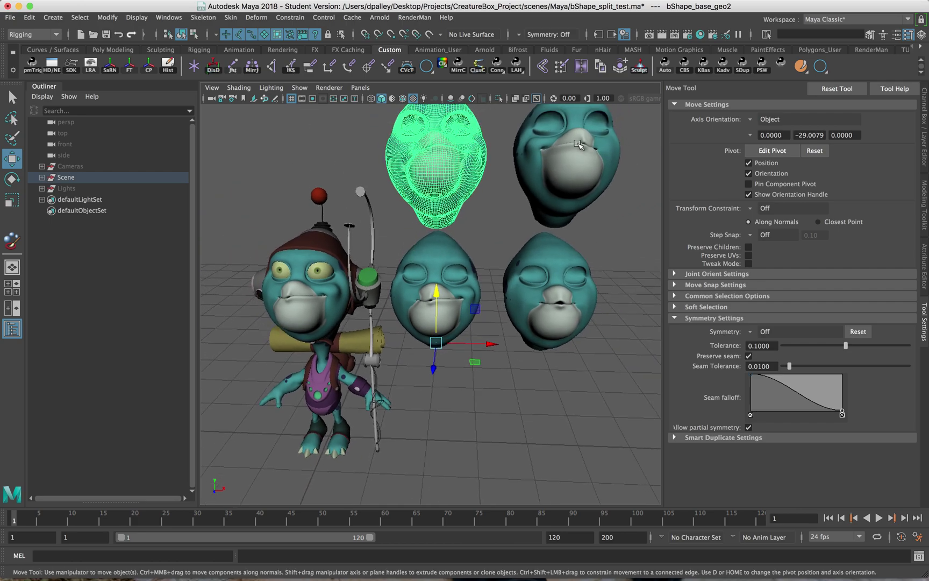
Select the original base head and flood its Oo_Both weights back to 1 with the Replace operation
{"action": "left_click", "coordinate": [466, 279]}
{"action": "key", "text": "y"}
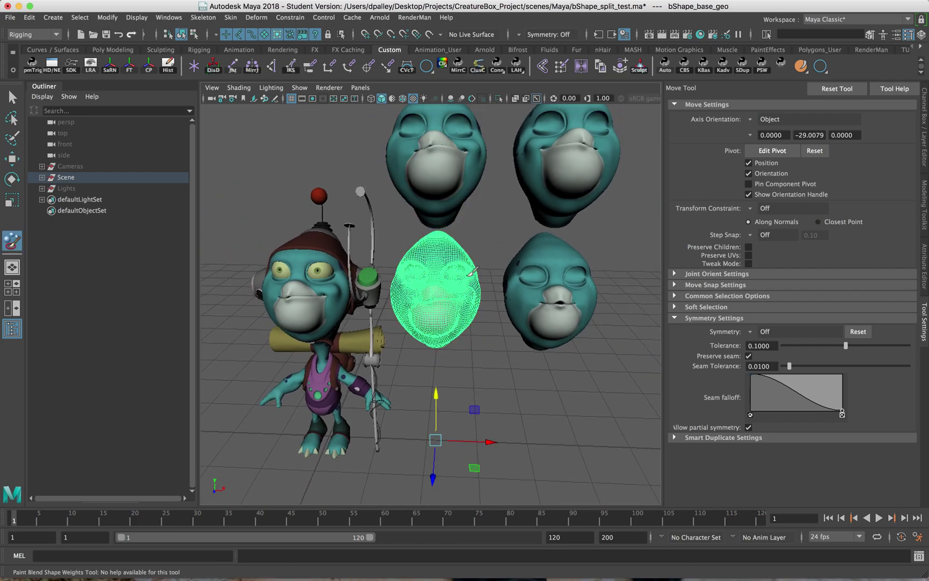
{"action": "left_click", "coordinate": [760, 293]}
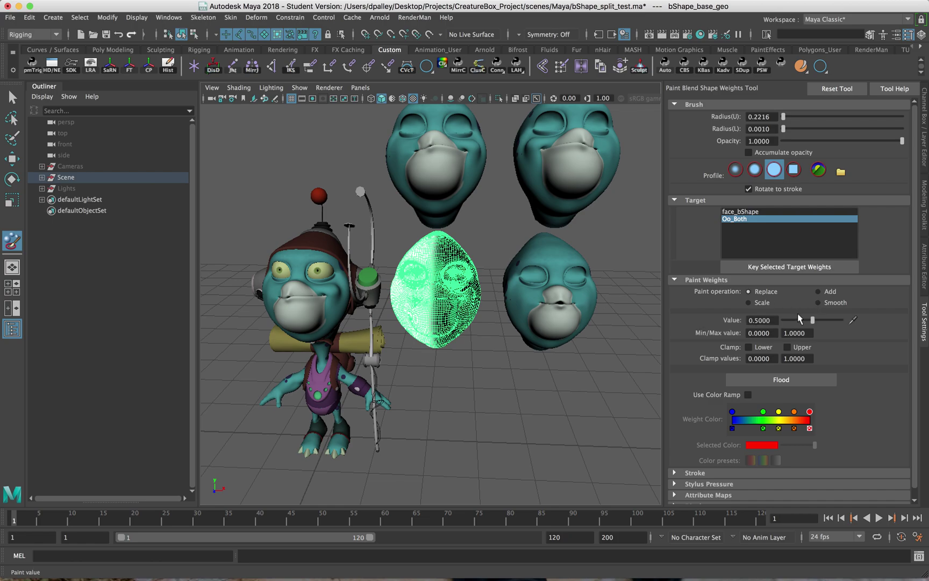
{"action": "left_click", "coordinate": [783, 379]}
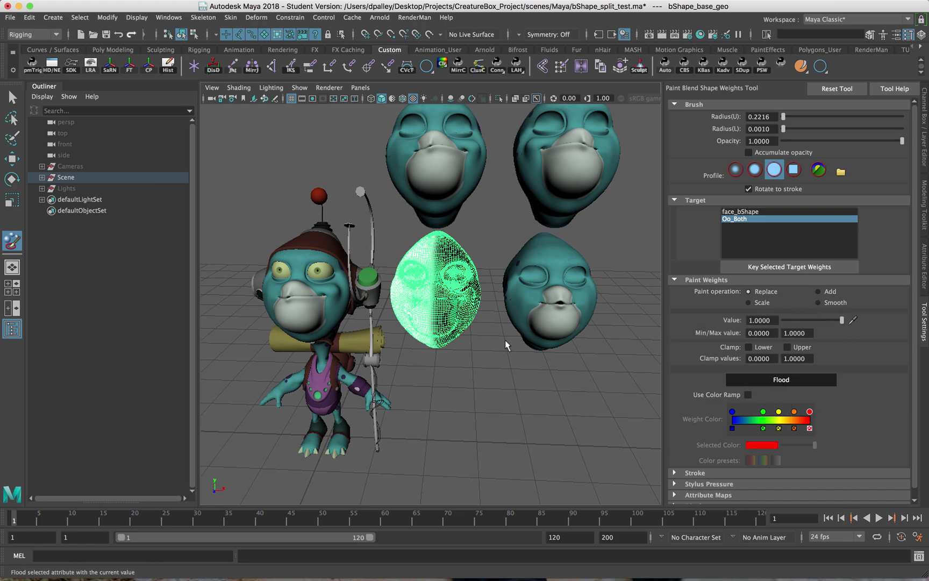
{"action": "scroll", "coordinate": [472, 326], "scroll_direction": "up", "scroll_amount": 3}
{"action": "key", "text": "w"}
{"action": "scroll", "coordinate": [380, 337], "scroll_direction": "down", "scroll_amount": 5}
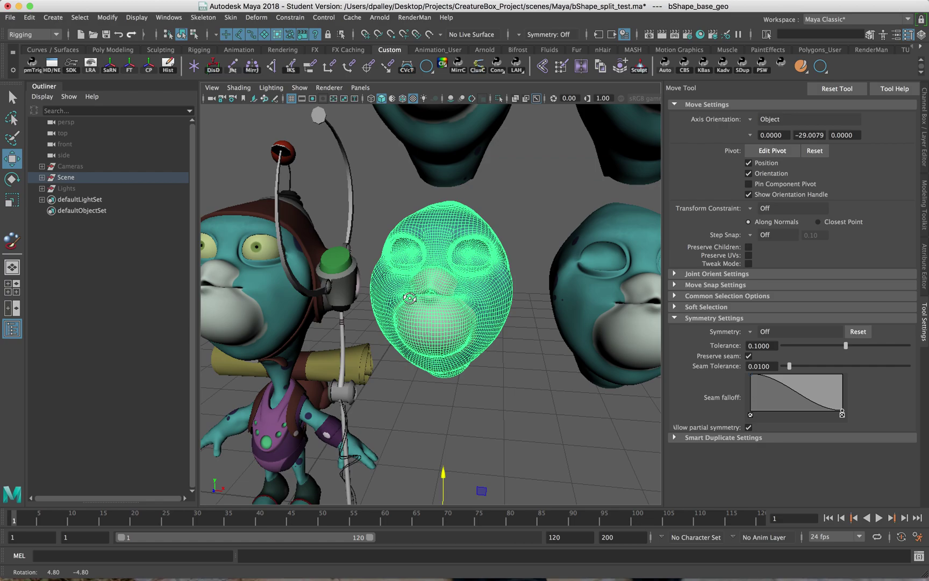
{"action": "left_click_drag", "start_coordinate": [380, 337], "coordinate": [397, 336], "text": "alt"}
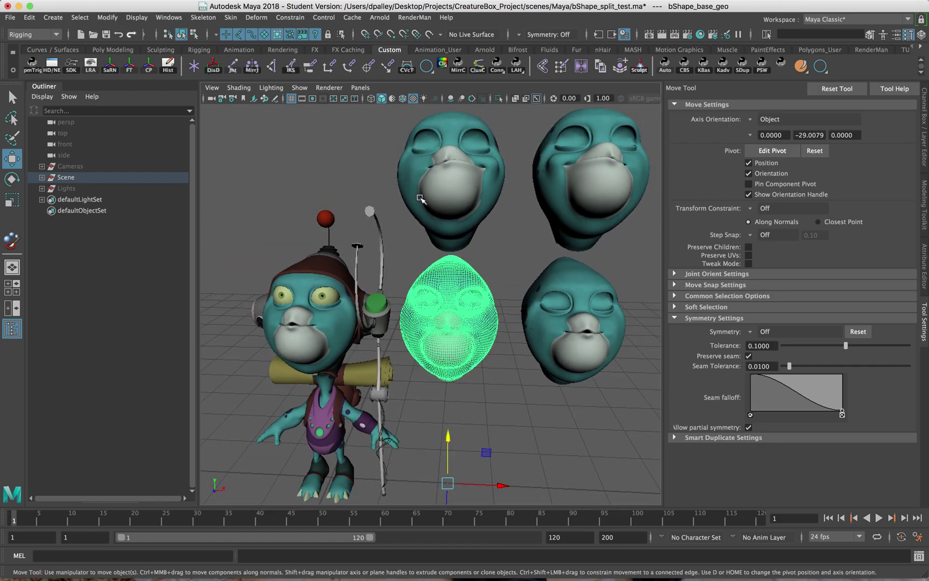
Add the two half-shape heads above the base head as blend shape targets on its existing face_bShape node
{"action": "left_click_drag", "start_coordinate": [497, 198], "coordinate": [534, 199]}
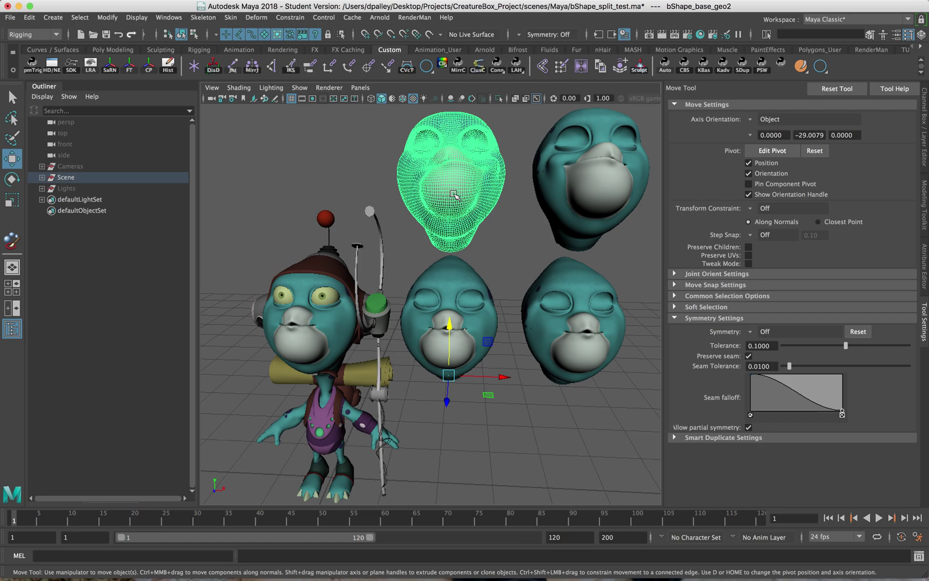
{"action": "left_click", "coordinate": [573, 175], "text": "shift"}
{"action": "left_click", "coordinate": [457, 315], "text": "shift"}
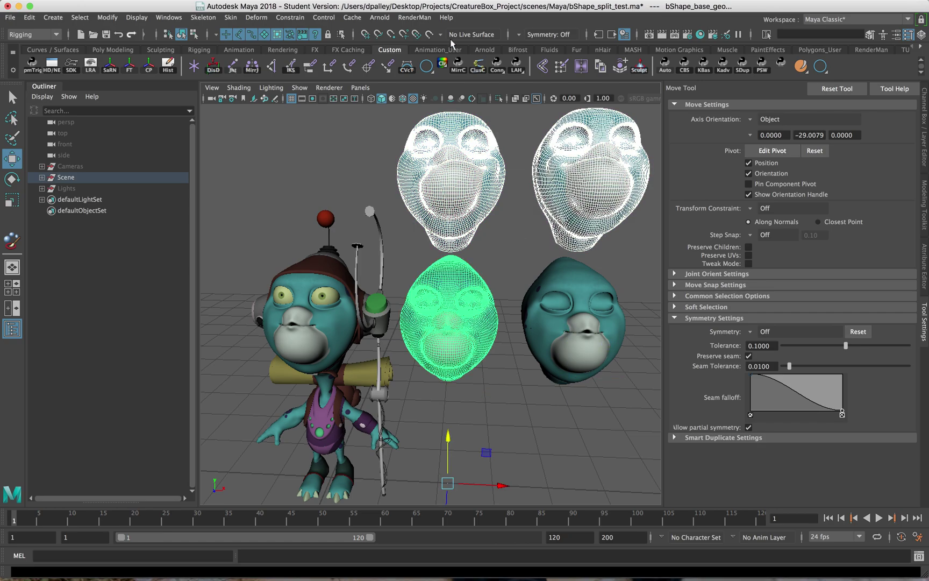
{"action": "left_click", "coordinate": [255, 21]}
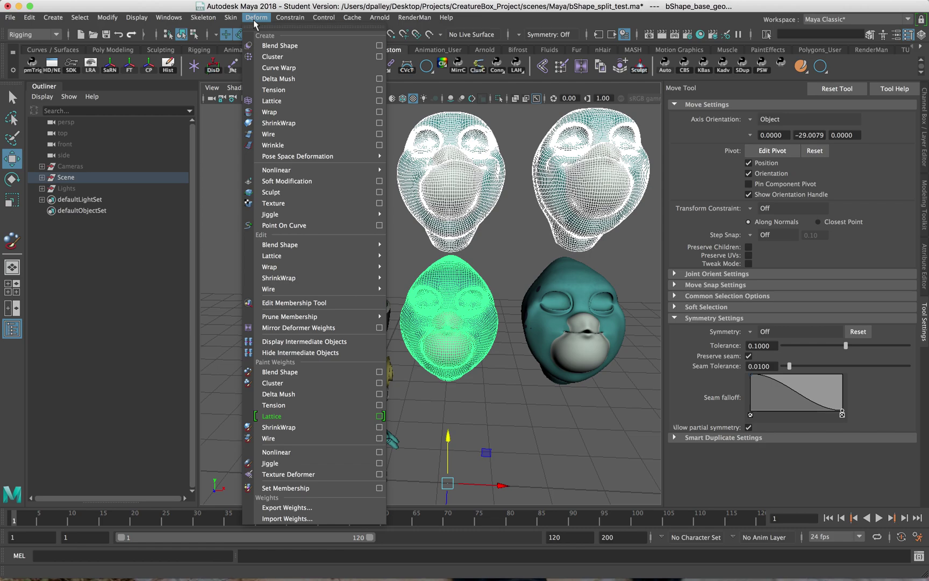
{"action": "mouse_move", "coordinate": [380, 246]}
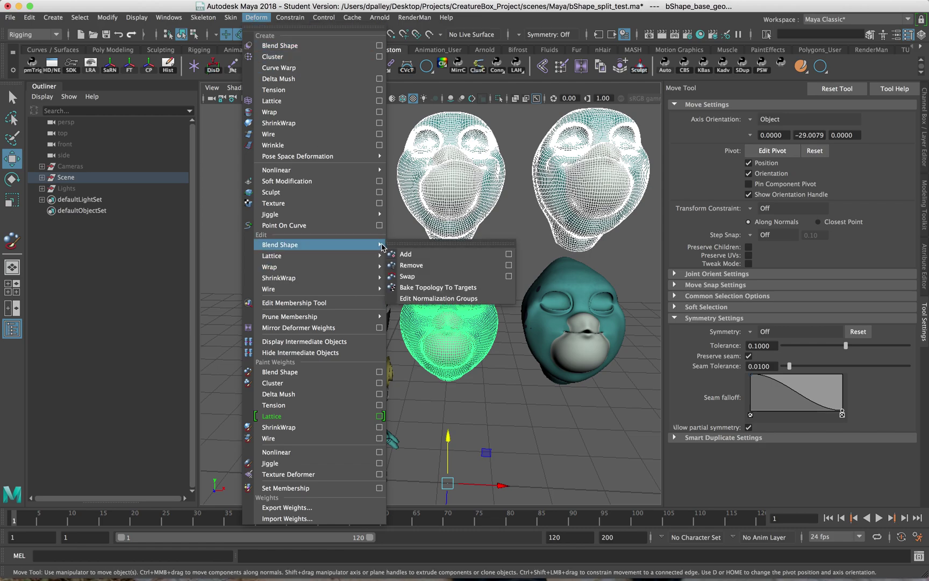
{"action": "left_click", "coordinate": [509, 255]}
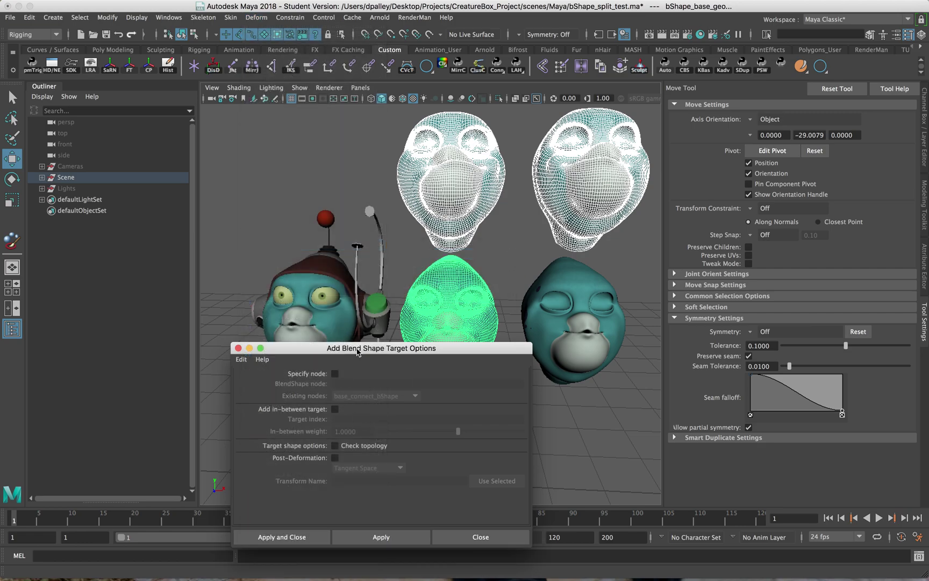
{"action": "left_click_drag", "start_coordinate": [357, 352], "coordinate": [356, 235]}
{"action": "left_click", "coordinate": [332, 257]}
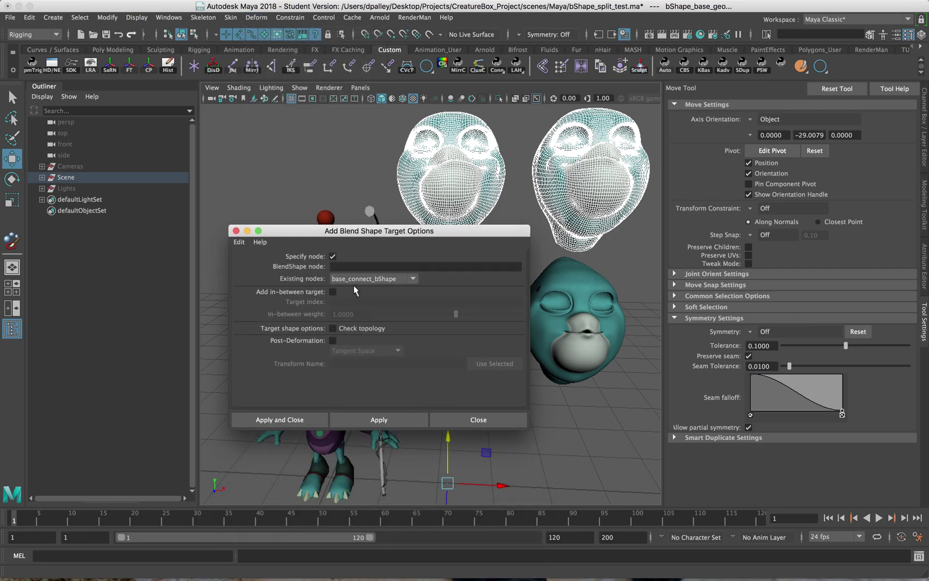
{"action": "left_click", "coordinate": [371, 278]}
{"action": "left_click", "coordinate": [366, 303]}
{"action": "left_click", "coordinate": [295, 419]}
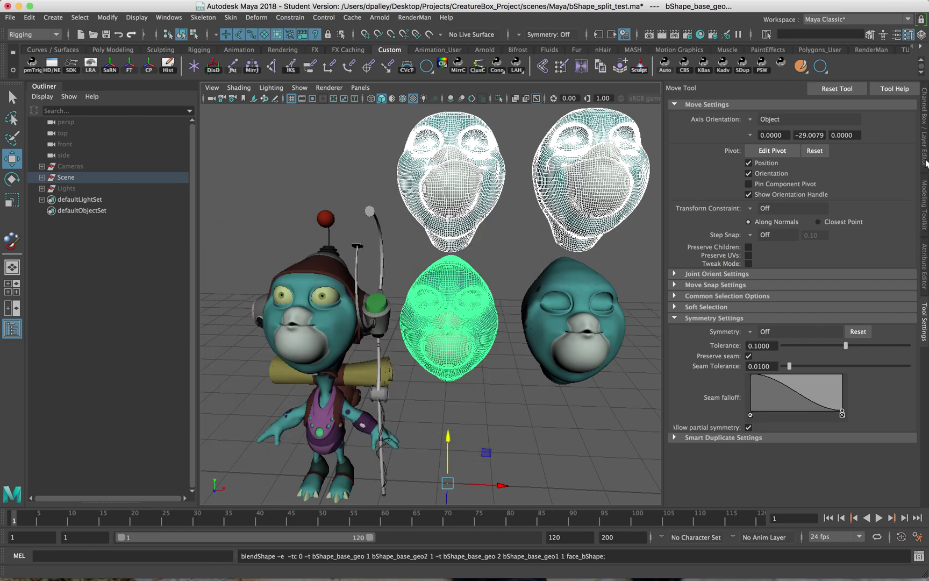
Show the base head's face_bShape channels and set the Oo_Both weight to 0
{"action": "left_click", "coordinate": [925, 159]}
{"action": "left_click", "coordinate": [818, 236]}
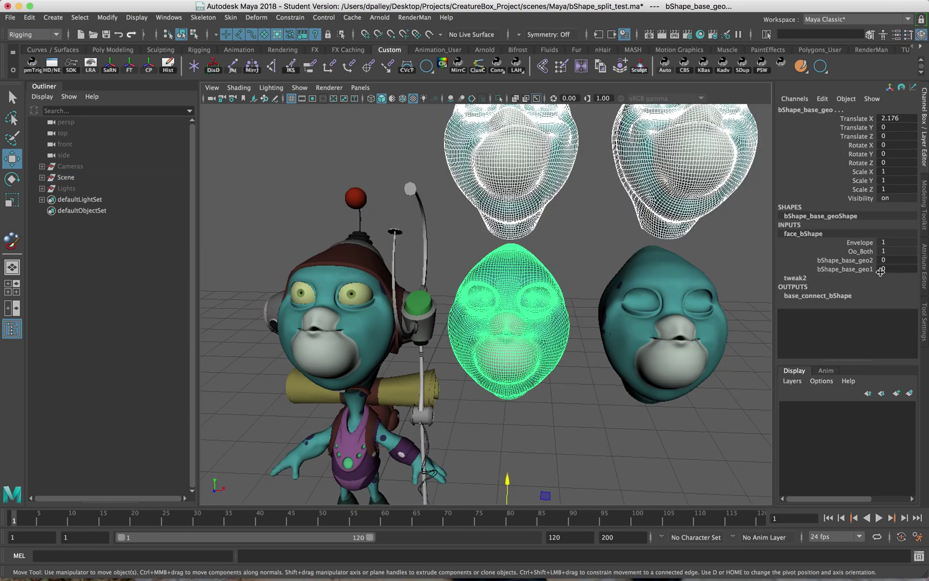
{"action": "left_click", "coordinate": [863, 251]}
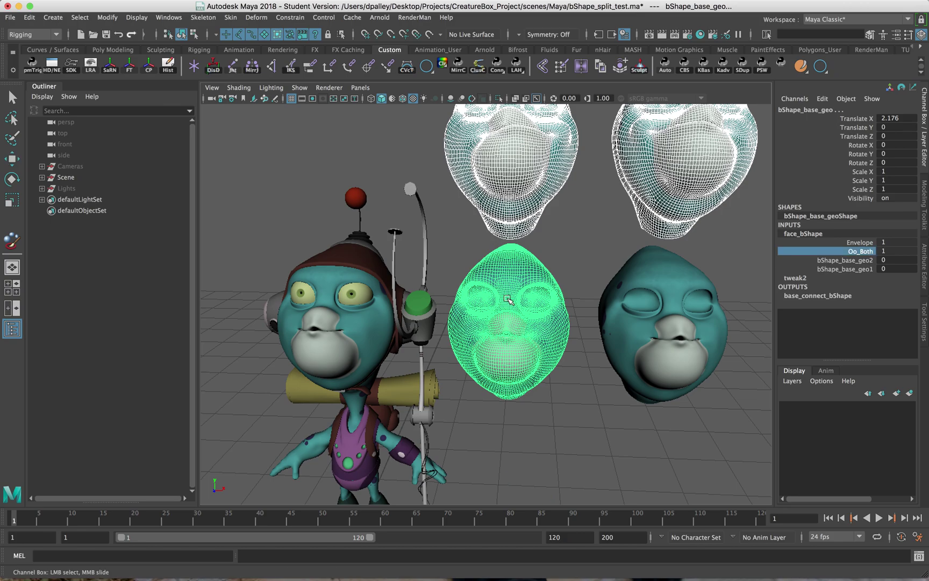
{"action": "scroll", "coordinate": [545, 287], "scroll_direction": "up", "scroll_amount": 5}
{"action": "mouse_move", "coordinate": [545, 287]}
{"action": "middle_mouse_down"}
{"action": "mouse_move", "coordinate": [509, 289]}
{"action": "mouse_move", "coordinate": [549, 286]}
{"action": "middle_mouse_up"}
{"action": "right_click_drag", "start_coordinate": [550, 286], "coordinate": [597, 286], "text": "alt"}
Test the bShape_base_geo2 target by raising its weight and bringing it back to 0
{"action": "left_click", "coordinate": [855, 261]}
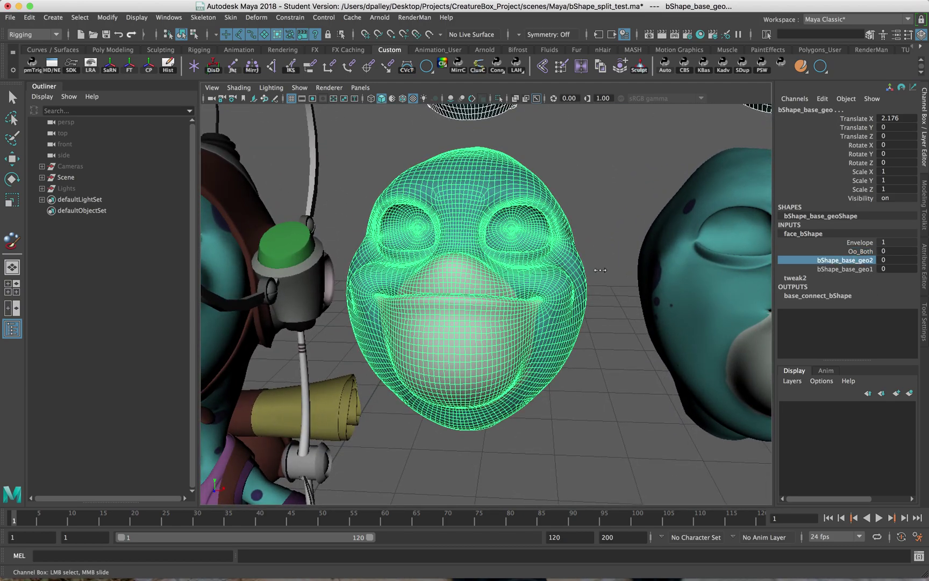
{"action": "middle_click_drag", "start_coordinate": [600, 270], "coordinate": [671, 274]}
{"action": "mouse_move", "coordinate": [575, 285]}
{"action": "left_mouse_down", "text": "alt"}
{"action": "mouse_move", "coordinate": [648, 301]}
{"action": "mouse_move", "coordinate": [560, 289]}
{"action": "left_mouse_up", "text": "alt"}
{"action": "middle_click_drag", "start_coordinate": [560, 289], "coordinate": [477, 289]}
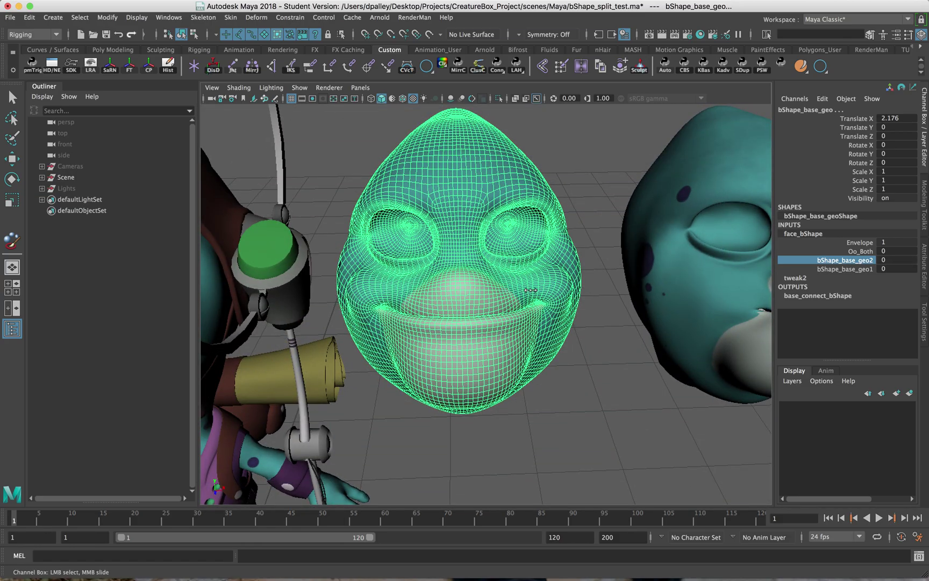
Set the bShape_base_geo1 target weight to 1 and inspect the half shape around the mouth
{"action": "left_click", "coordinate": [847, 269]}
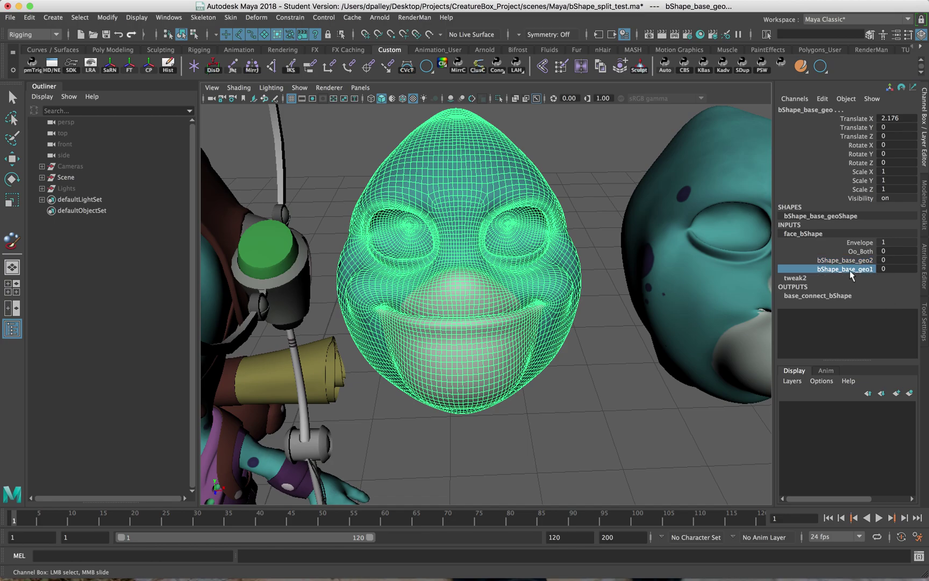
{"action": "middle_click_drag", "start_coordinate": [651, 283], "coordinate": [768, 275]}
{"action": "left_click_drag", "start_coordinate": [704, 277], "coordinate": [667, 285], "text": "alt"}
{"action": "right_click_drag", "start_coordinate": [597, 285], "coordinate": [655, 282], "text": "alt"}
{"action": "left_click_drag", "start_coordinate": [656, 283], "coordinate": [582, 283], "text": "alt"}
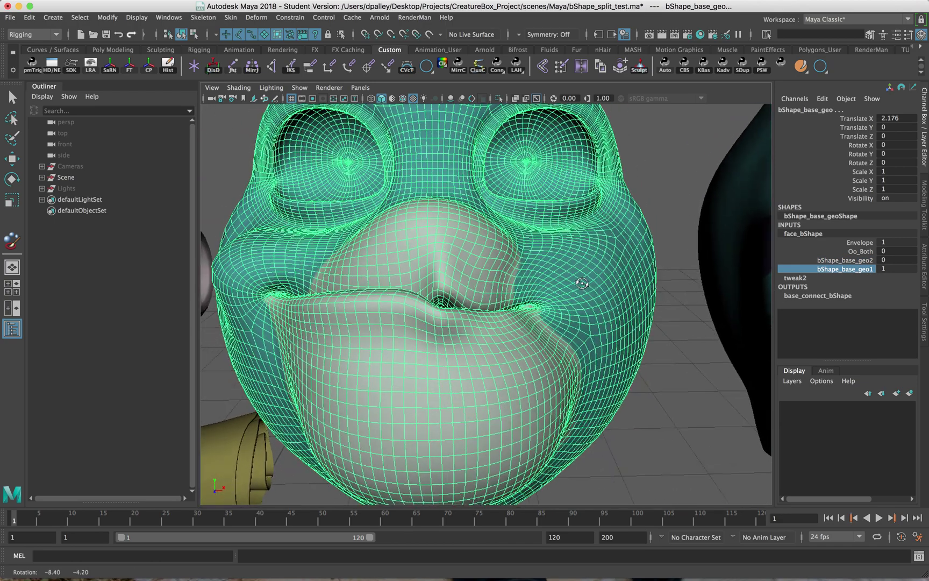
Raise the bShape_base_geo2 weight to 1 alongside bShape_base_geo1 and check the combined mouth shape from several angles
{"action": "left_click", "coordinate": [830, 260]}
{"action": "middle_click_drag", "start_coordinate": [481, 270], "coordinate": [498, 270]}
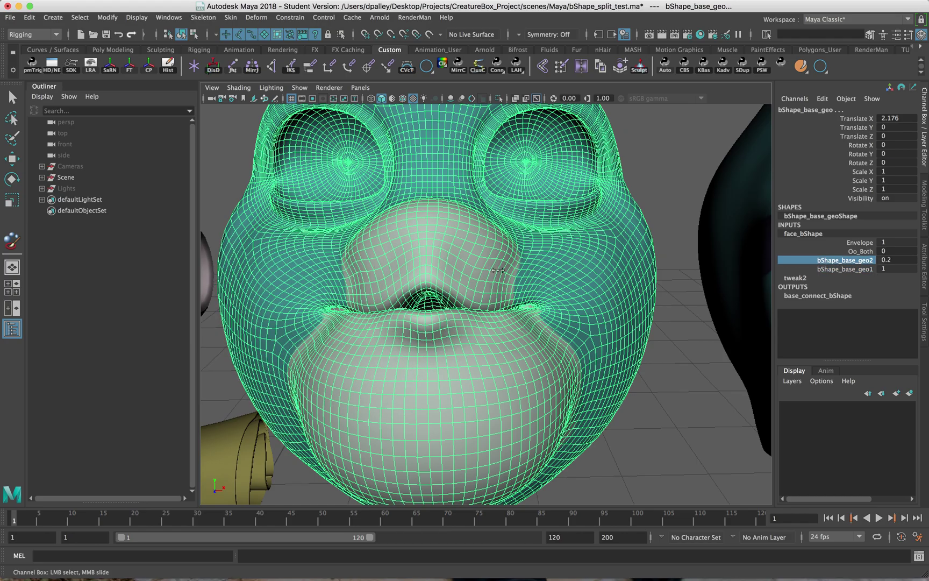
{"action": "right_click_drag", "start_coordinate": [480, 288], "coordinate": [471, 292], "text": "alt"}
{"action": "middle_click_drag", "start_coordinate": [471, 292], "coordinate": [441, 293], "text": "alt"}
{"action": "mouse_move", "coordinate": [460, 293]}
{"action": "left_mouse_down", "text": "alt"}
{"action": "mouse_move", "coordinate": [431, 292]}
{"action": "mouse_move", "coordinate": [467, 293]}
{"action": "mouse_move", "coordinate": [452, 296]}
{"action": "left_mouse_up", "text": "alt"}
{"action": "middle_click_drag", "start_coordinate": [452, 297], "coordinate": [568, 309], "text": "alt"}
{"action": "right_click_drag", "start_coordinate": [569, 309], "coordinate": [515, 299], "text": "alt"}
{"action": "left_click_drag", "start_coordinate": [514, 298], "coordinate": [577, 309], "text": "alt"}
{"action": "right_click_drag", "start_coordinate": [517, 304], "coordinate": [484, 315], "text": "alt"}
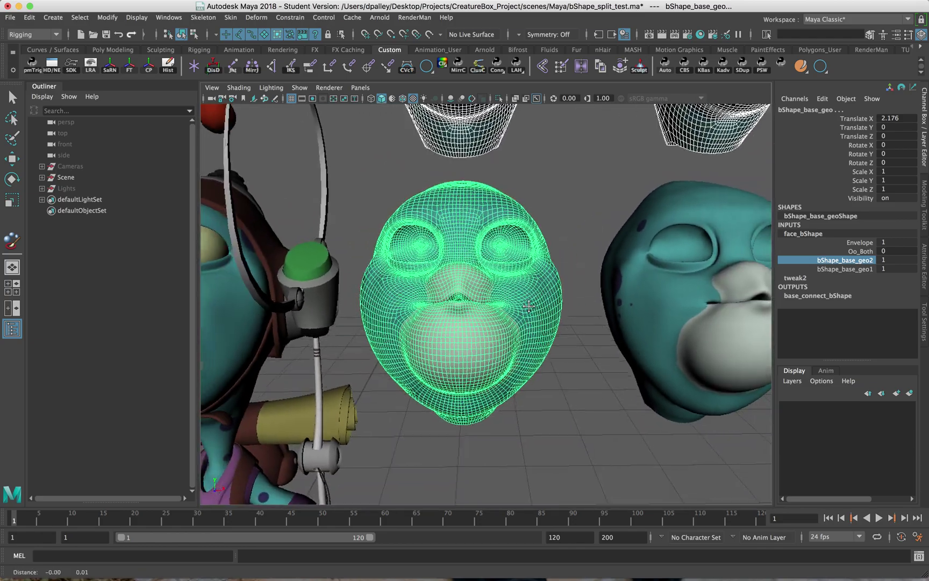
{"action": "middle_click_drag", "start_coordinate": [484, 315], "coordinate": [491, 331], "text": "alt"}
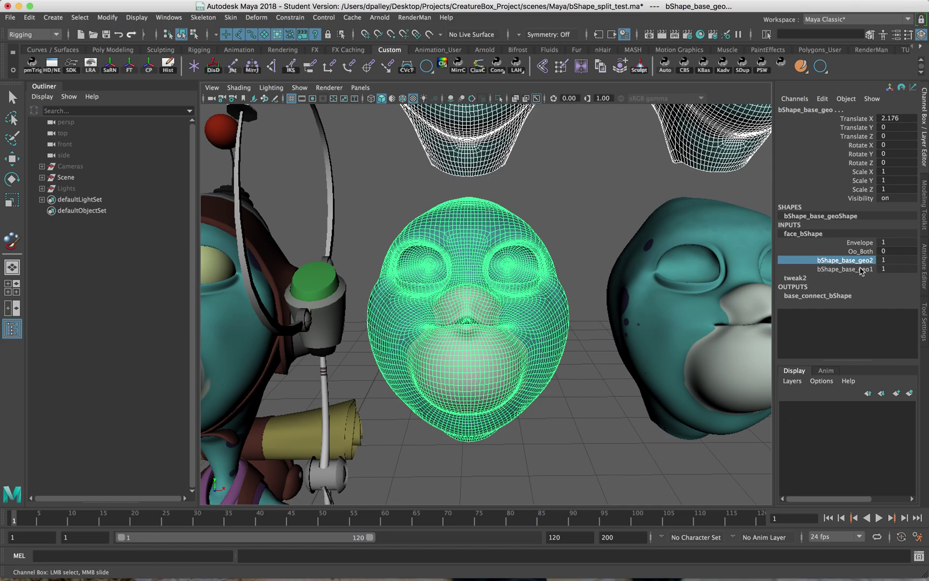
Set the bShape_base_geo1 and bShape_base_geo2 weights together to 0 and check the neutral mouth
{"action": "middle_click_drag", "start_coordinate": [641, 319], "coordinate": [604, 315], "text": "alt"}
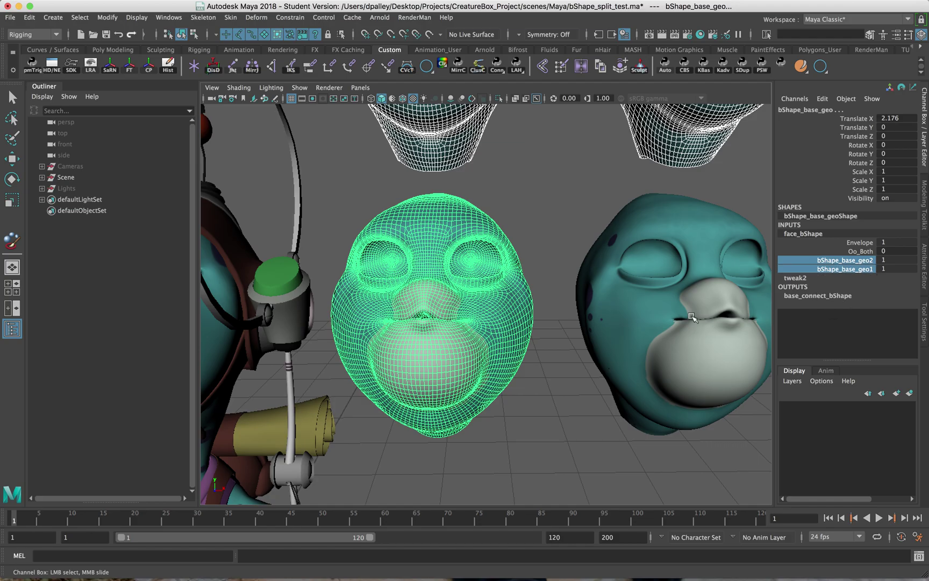
{"action": "left_click_drag", "start_coordinate": [520, 338], "coordinate": [459, 342], "text": "alt"}
{"action": "right_click_drag", "start_coordinate": [458, 342], "coordinate": [608, 344], "text": "alt"}
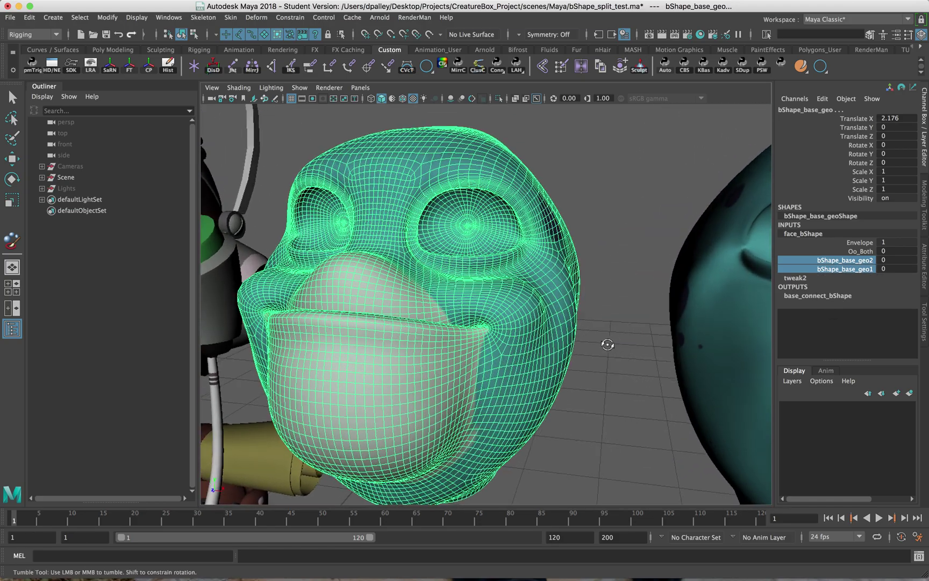
{"action": "left_click_drag", "start_coordinate": [608, 344], "coordinate": [667, 342], "text": "alt"}
{"action": "right_click_drag", "start_coordinate": [613, 342], "coordinate": [540, 338], "text": "alt"}
{"action": "middle_click_drag", "start_coordinate": [539, 338], "coordinate": [631, 332], "text": "alt"}
{"action": "left_click_drag", "start_coordinate": [631, 333], "coordinate": [498, 322], "text": "alt"}
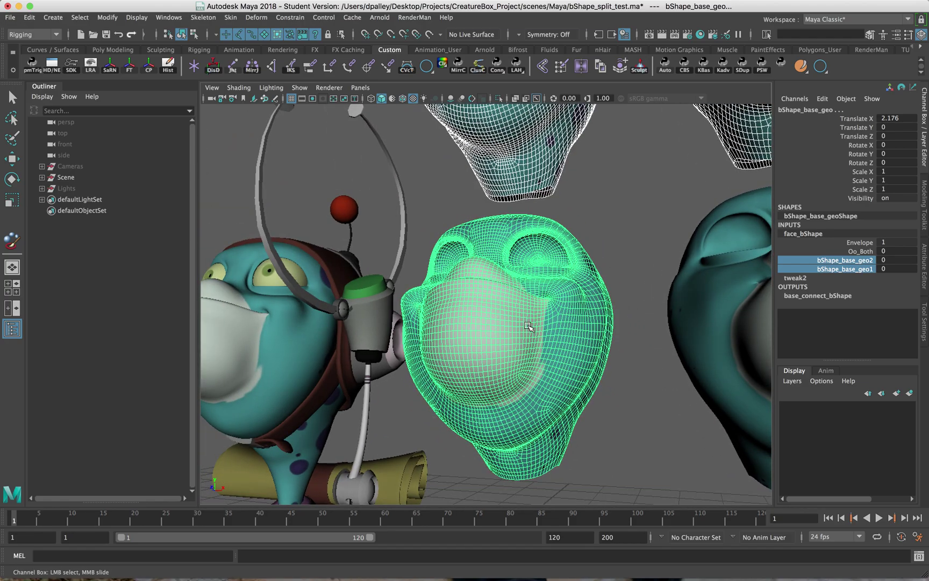
Clear the selection and examine the base head alongside the full Oo shape and the two half-shape heads
{"action": "left_click_drag", "start_coordinate": [547, 372], "coordinate": [568, 386], "text": "alt"}
{"action": "left_click", "coordinate": [641, 396]}
{"action": "key", "text": "w"}
{"action": "mouse_move", "coordinate": [641, 395]}
{"action": "left_mouse_down", "text": "alt"}
{"action": "mouse_move", "coordinate": [616, 395]}
{"action": "mouse_move", "coordinate": [648, 392]}
{"action": "left_mouse_up", "text": "alt"}
{"action": "left_click_drag", "start_coordinate": [630, 393], "coordinate": [612, 388], "text": "alt"}
{"action": "mouse_move", "coordinate": [597, 337]}
{"action": "left_mouse_down", "text": "alt"}
{"action": "mouse_move", "coordinate": [566, 339]}
{"action": "mouse_move", "coordinate": [600, 286]}
{"action": "mouse_move", "coordinate": [596, 325]}
{"action": "left_mouse_up", "text": "alt"}
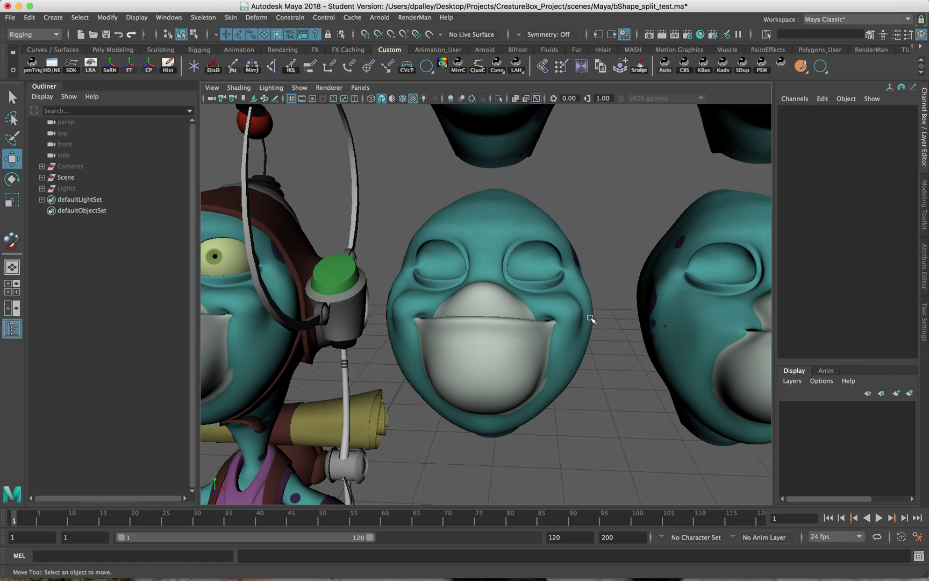
{"action": "left_click_drag", "start_coordinate": [600, 306], "coordinate": [637, 391], "text": "alt"}
{"action": "left_click", "coordinate": [582, 333]}
{"action": "left_click", "coordinate": [618, 349]}
{"action": "right_click_drag", "start_coordinate": [636, 391], "coordinate": [570, 336], "text": "alt"}
{"action": "middle_click_drag", "start_coordinate": [571, 336], "coordinate": [570, 357], "text": "alt"}
{"action": "right_click_drag", "start_coordinate": [571, 356], "coordinate": [560, 355], "text": "alt"}
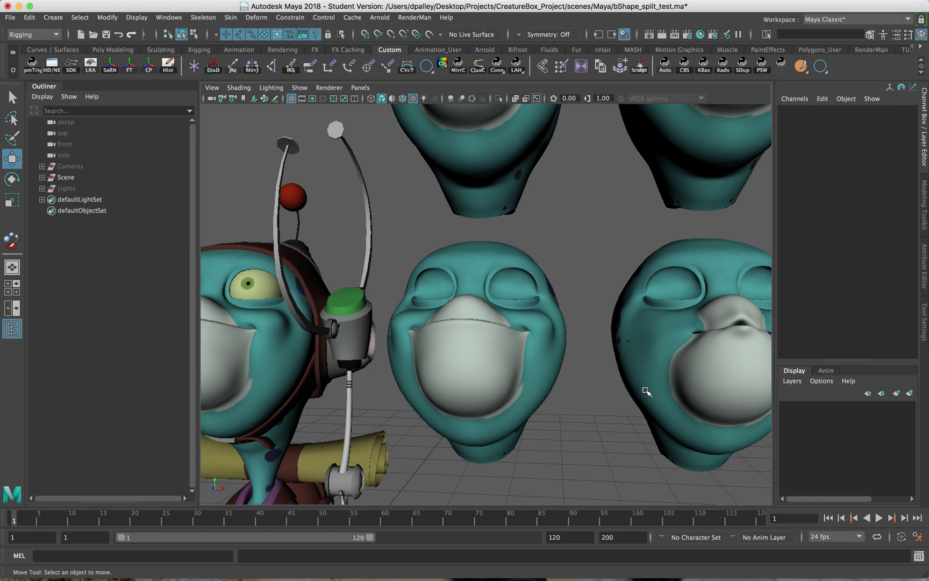
{"action": "right_click_drag", "start_coordinate": [646, 392], "coordinate": [528, 377], "text": "alt"}
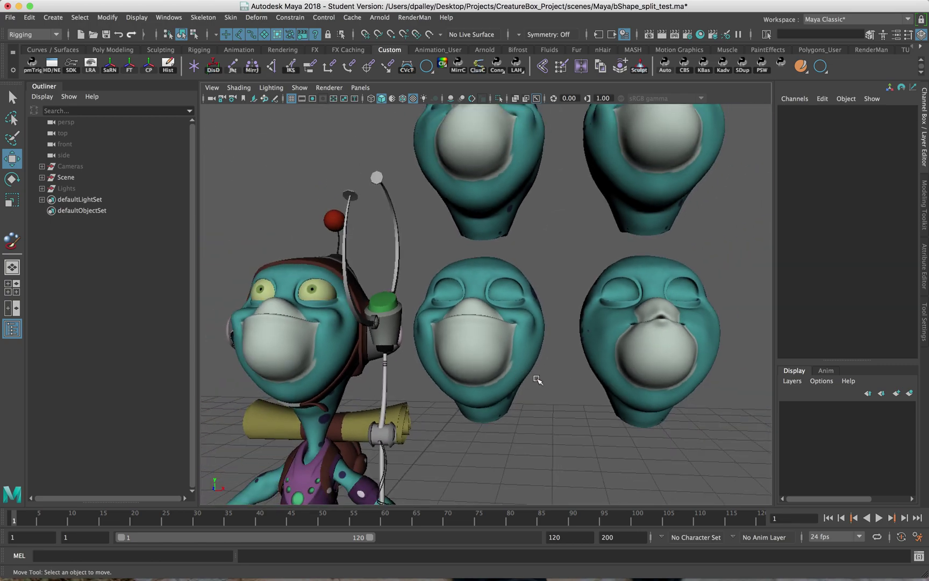